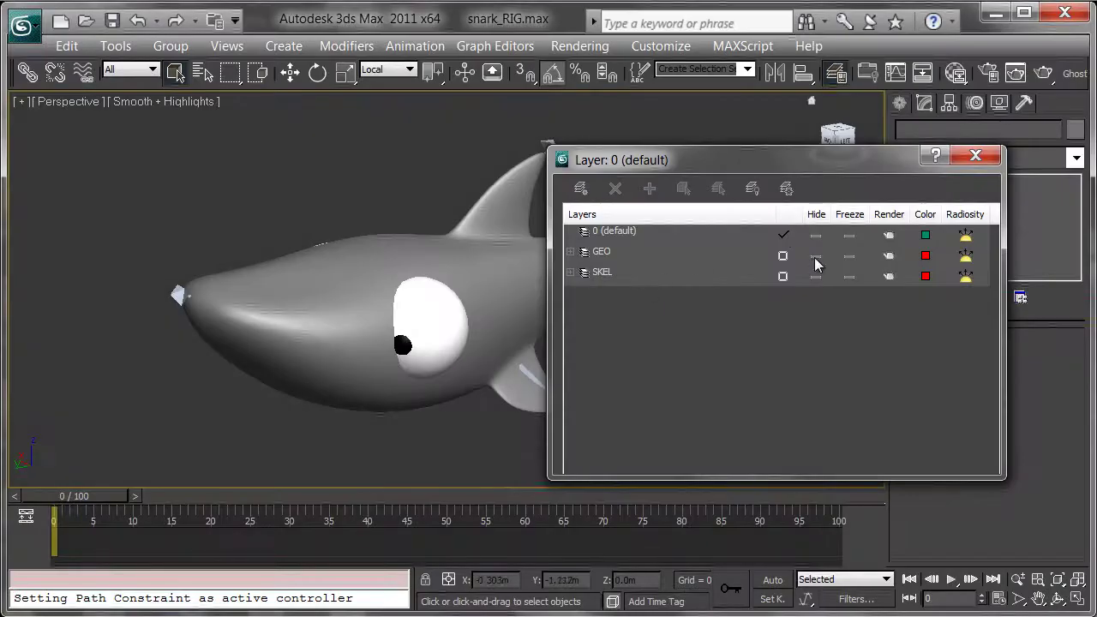
Hide the GEO layer and create a new layer named WIP.
left_click(816, 257)
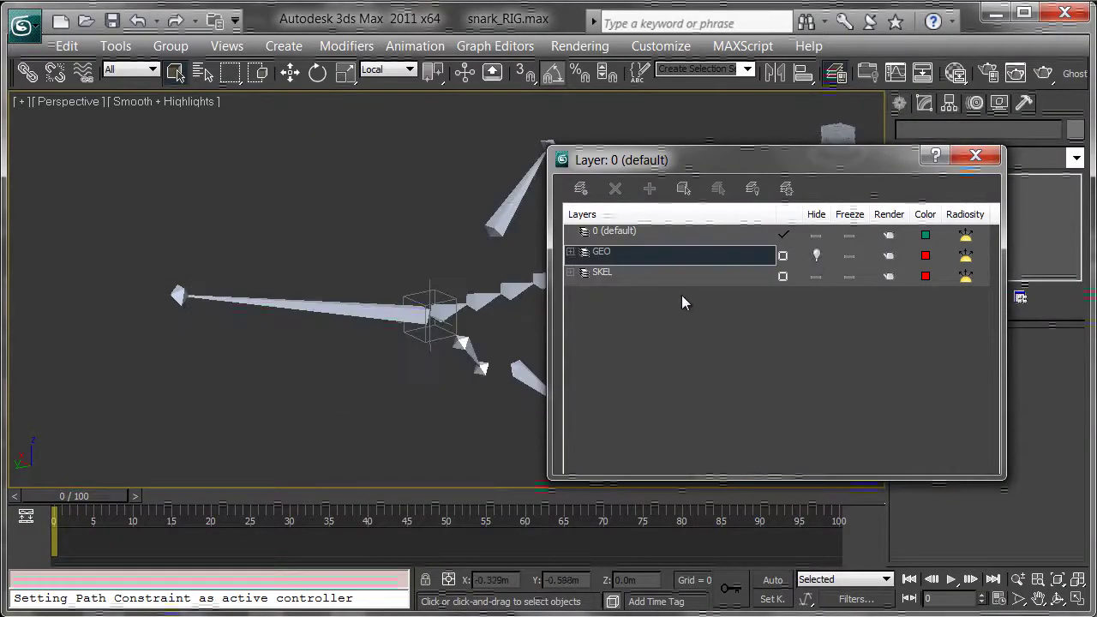
middle_click_drag(428, 272, 390, 285)
left_click(582, 190)
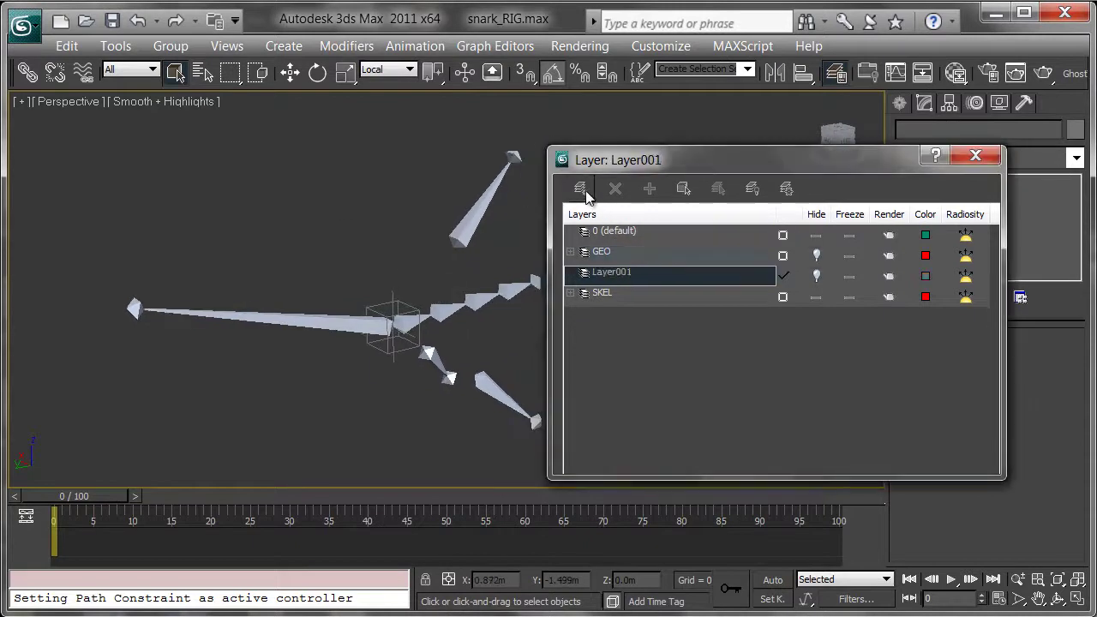
left_click(612, 274)
type("WIP")
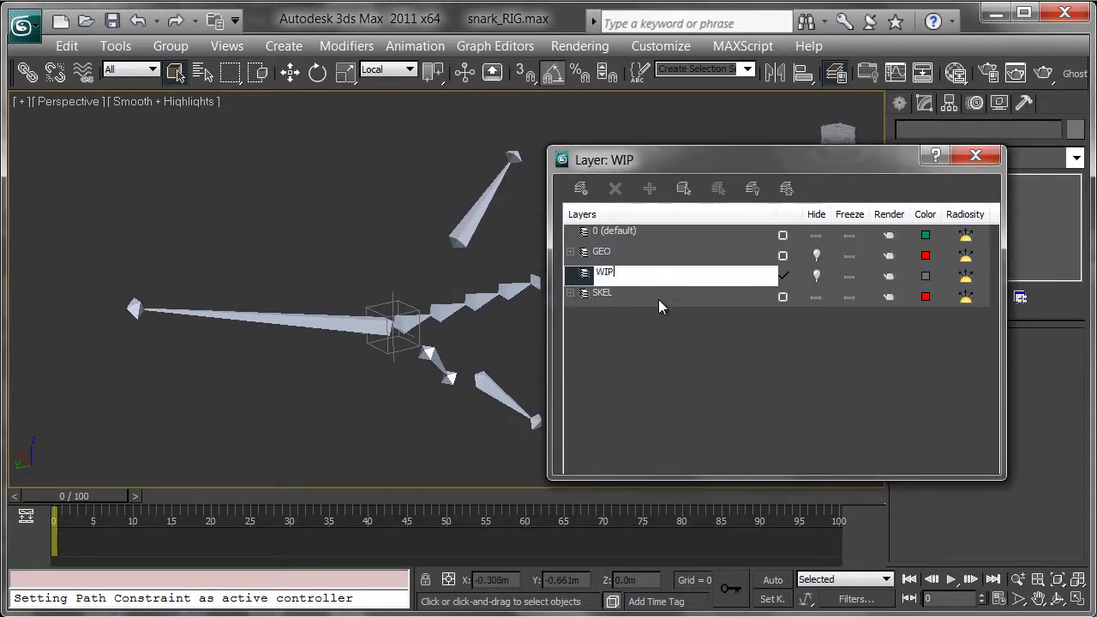
key("Return")
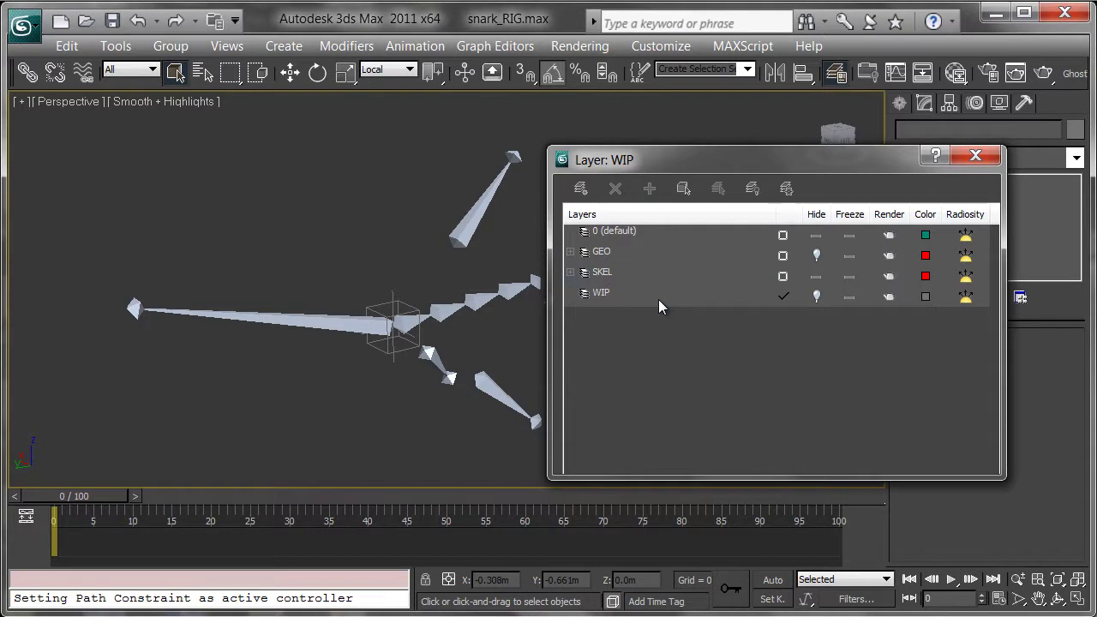
Unhide the WIP layer and close the layer manager.
left_click(817, 296)
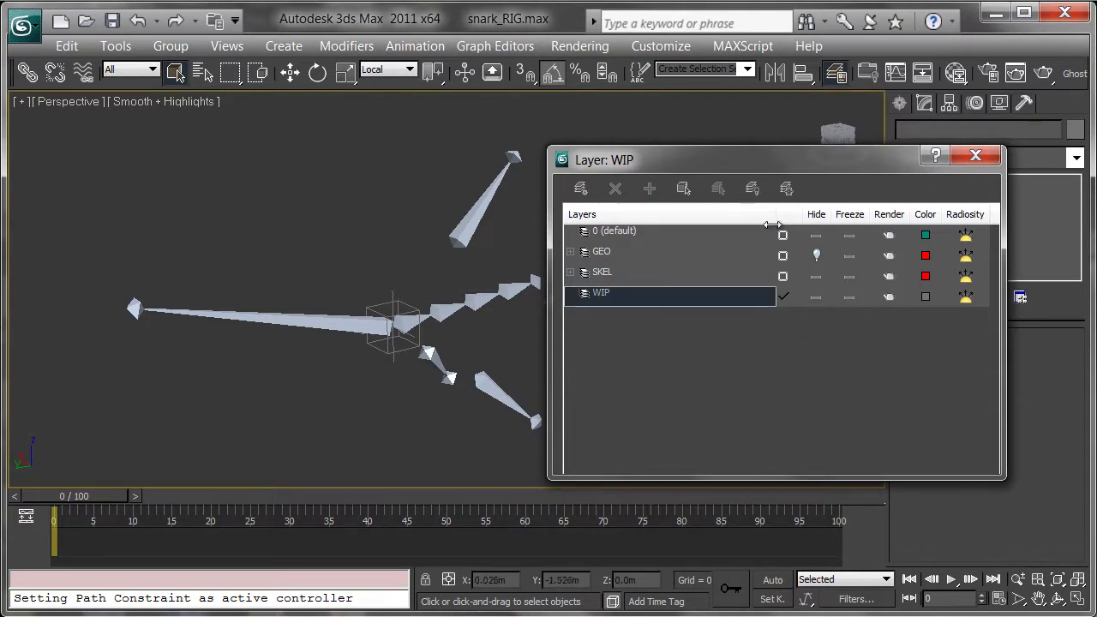
left_click_drag(782, 159, 812, 124)
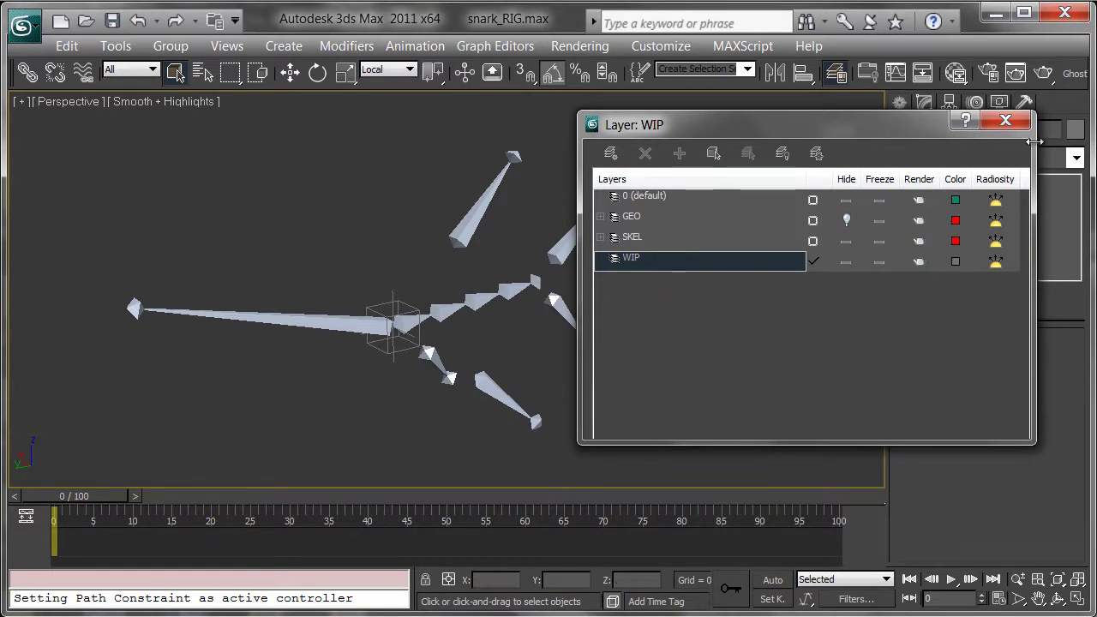
left_click(1006, 121)
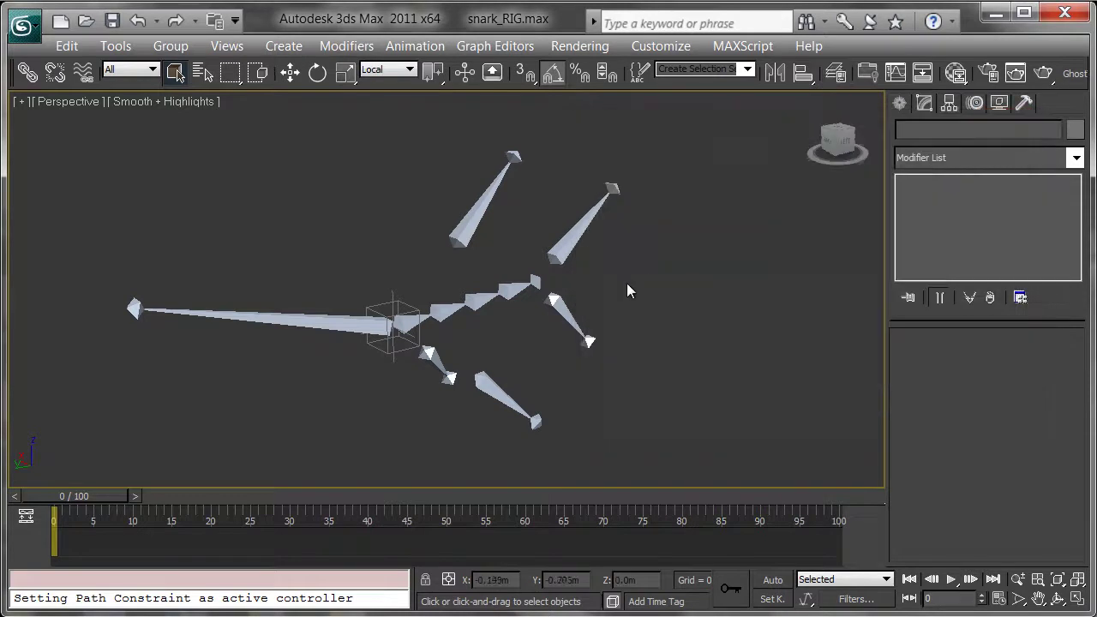
Switch the perspective view of the spine bones to wireframe, enable 3D snapping and check its snap settings.
middle_click_drag(629, 289, 560, 263, "alt")
scroll(583, 296, "up", 5)
key("F3")
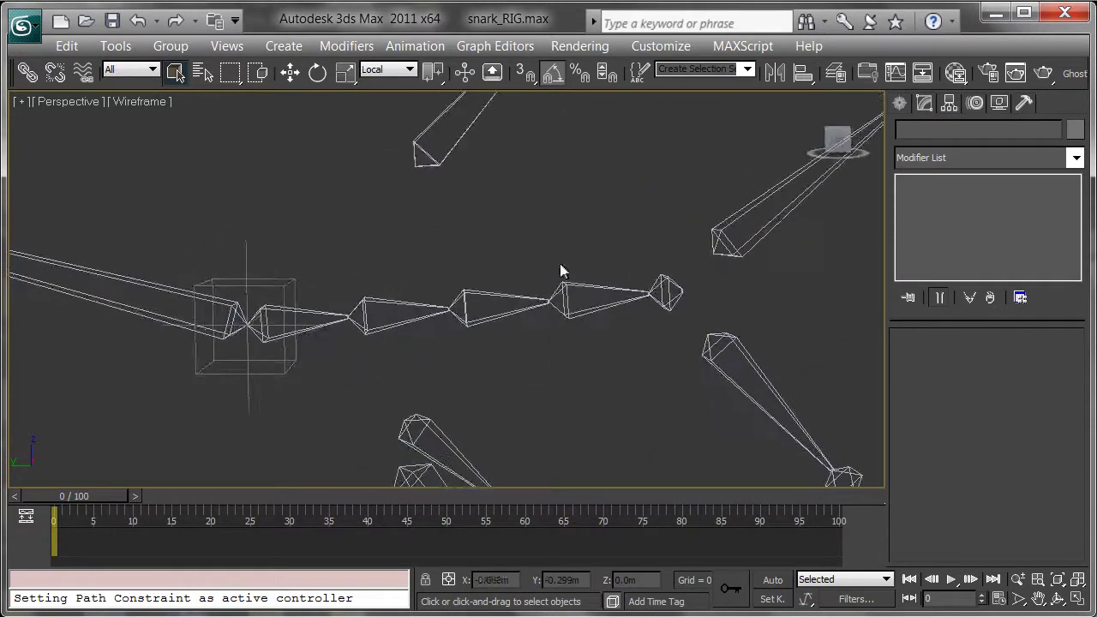
left_click(527, 74)
right_click(527, 73)
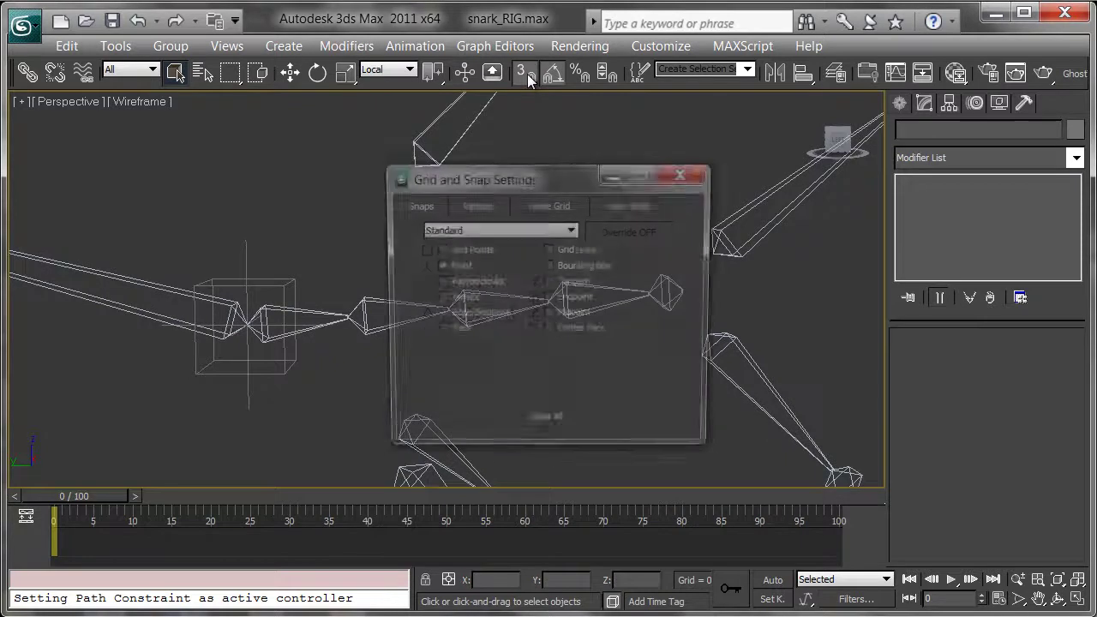
left_click(685, 175)
Draw a smooth spline line snapped to the spine joint pivots, from the first spine joint to the end of the chain.
left_click(900, 103)
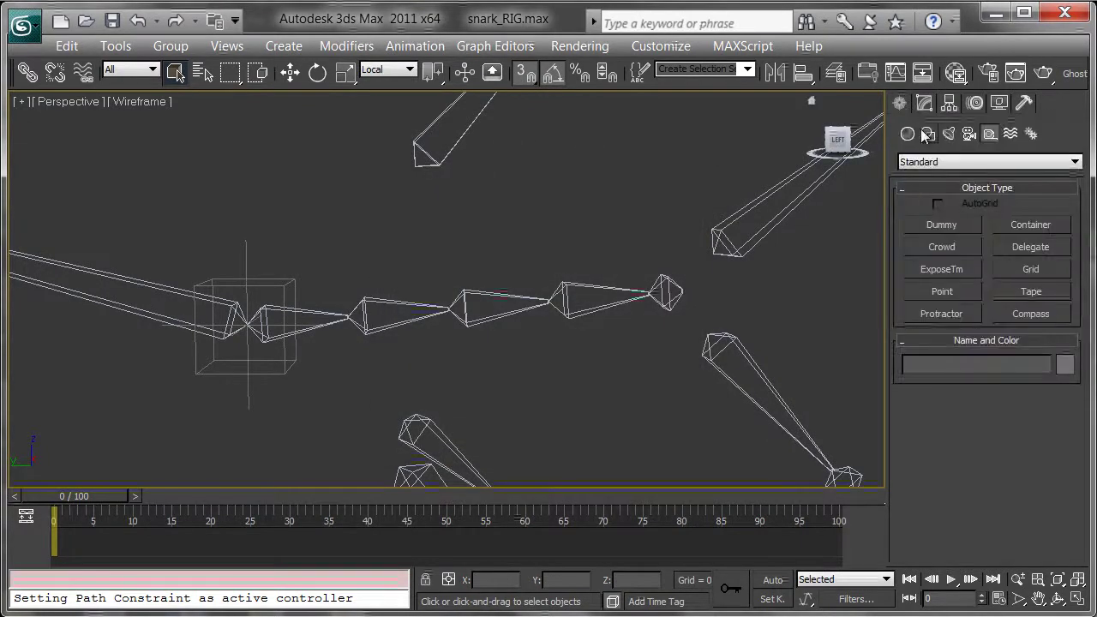
left_click(928, 134)
left_click(942, 242)
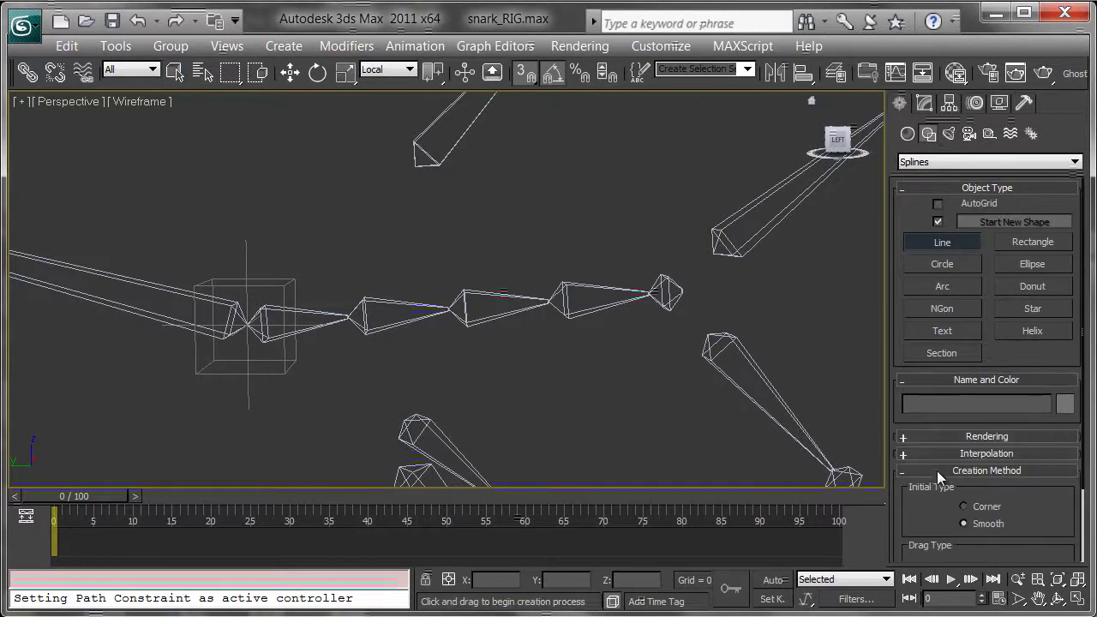
scroll(937, 412, "down", 3)
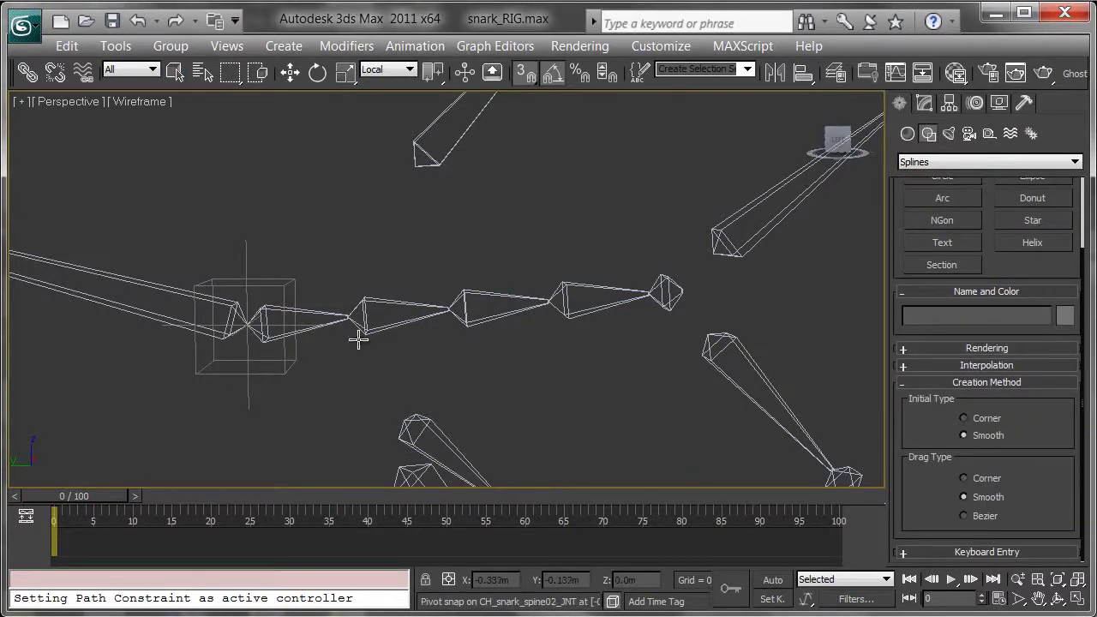
left_click(257, 330)
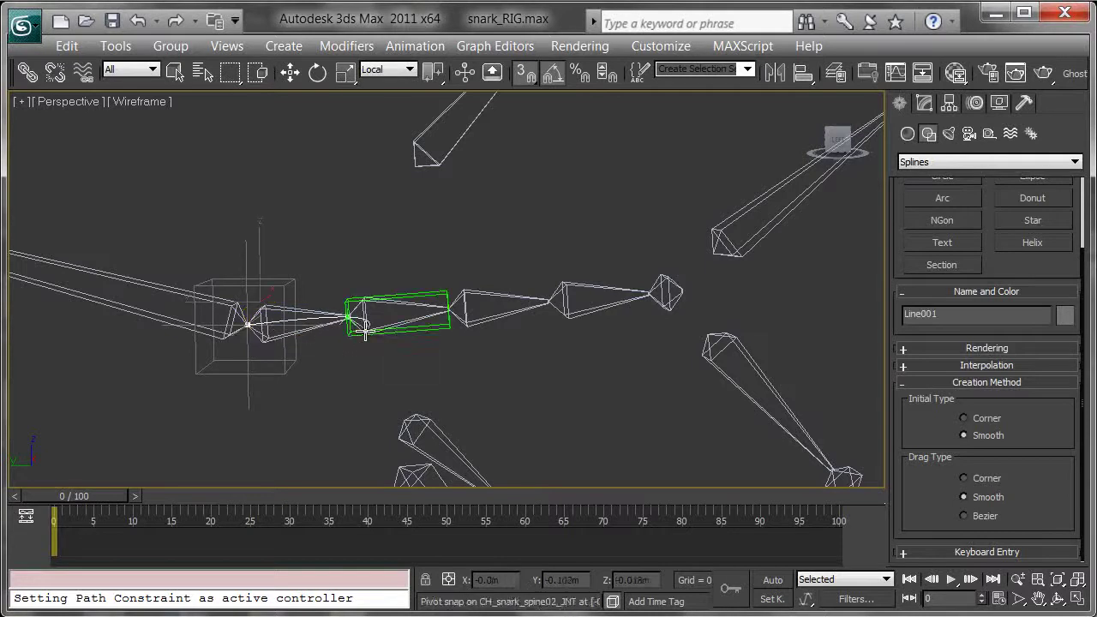
left_click(362, 331)
left_click(469, 321)
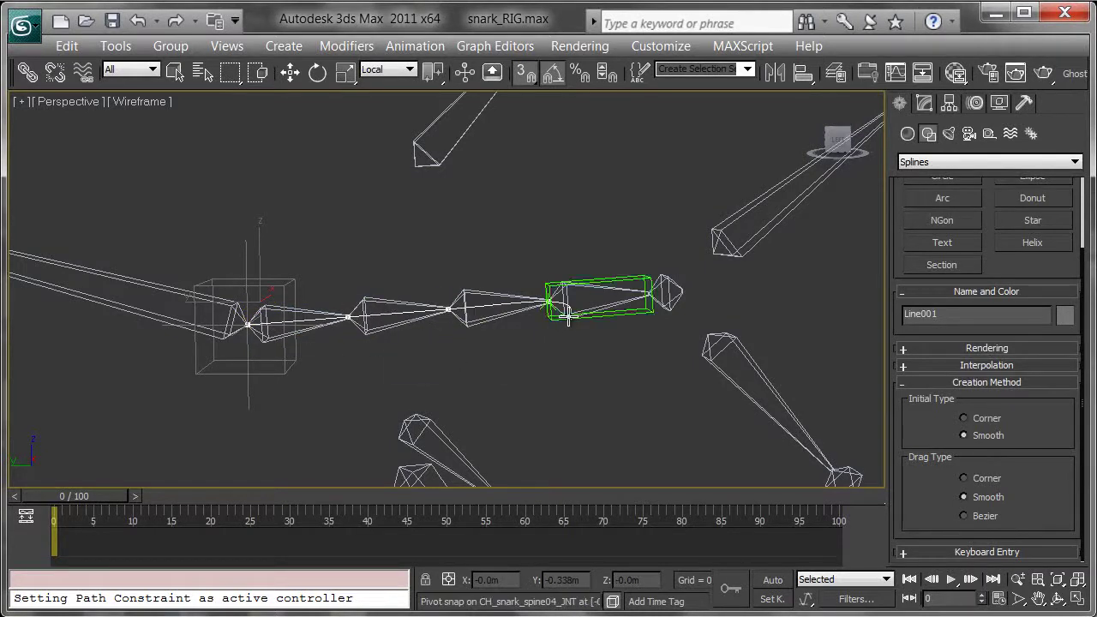
left_click(563, 314)
left_click(663, 295)
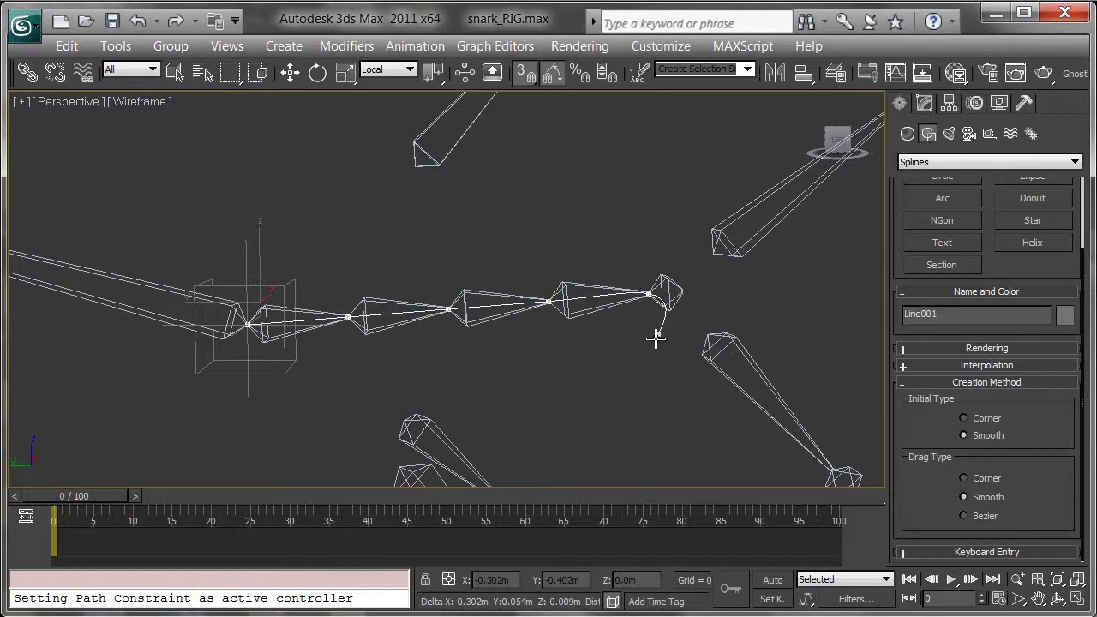
right_click(566, 425)
Align only the line's pivot to the spine01 joint, matching pivot point positions and local orientation on the X, Y and Z axes.
key("w")
middle_click_drag(561, 347, 530, 297, "alt")
scroll(532, 297, "up", 3)
middle_click_drag(519, 363, 500, 364)
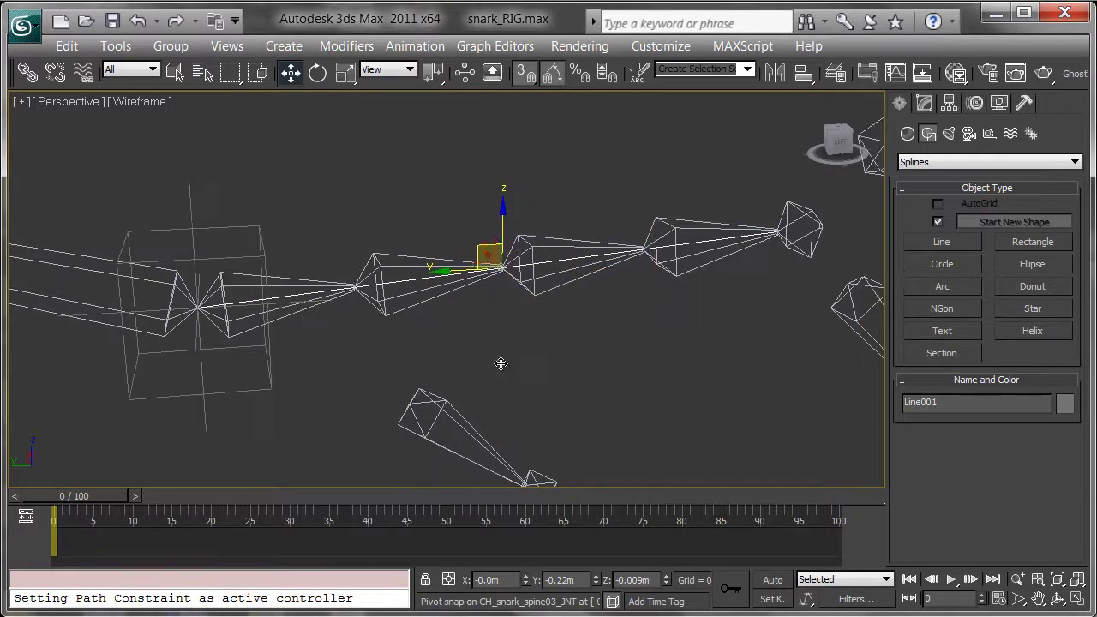
middle_click_drag(466, 307, 583, 300, "alt")
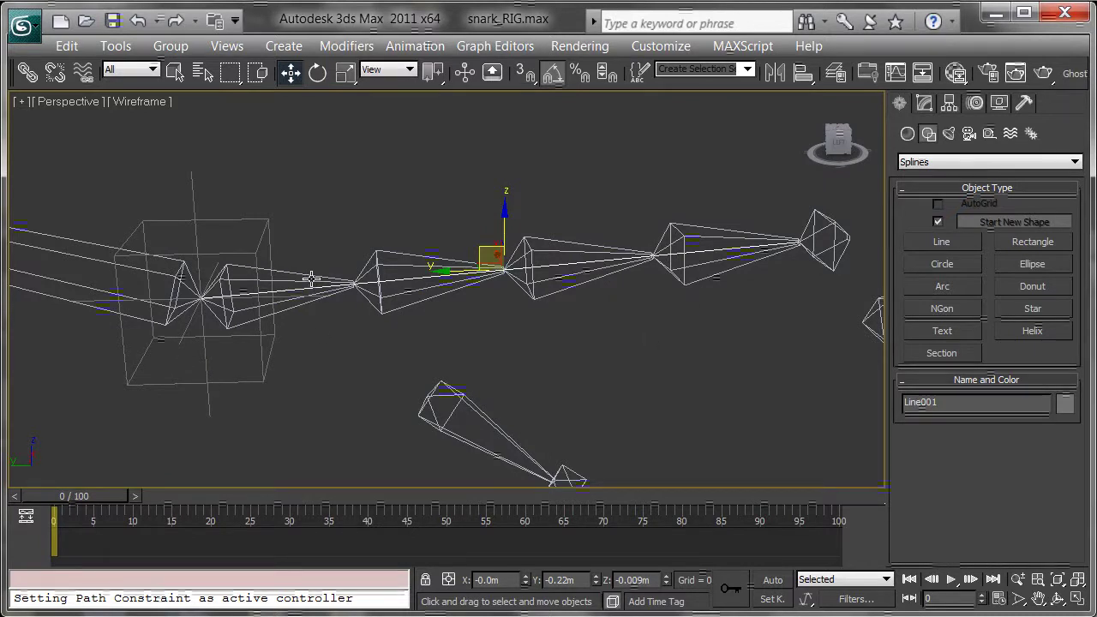
left_click(949, 104)
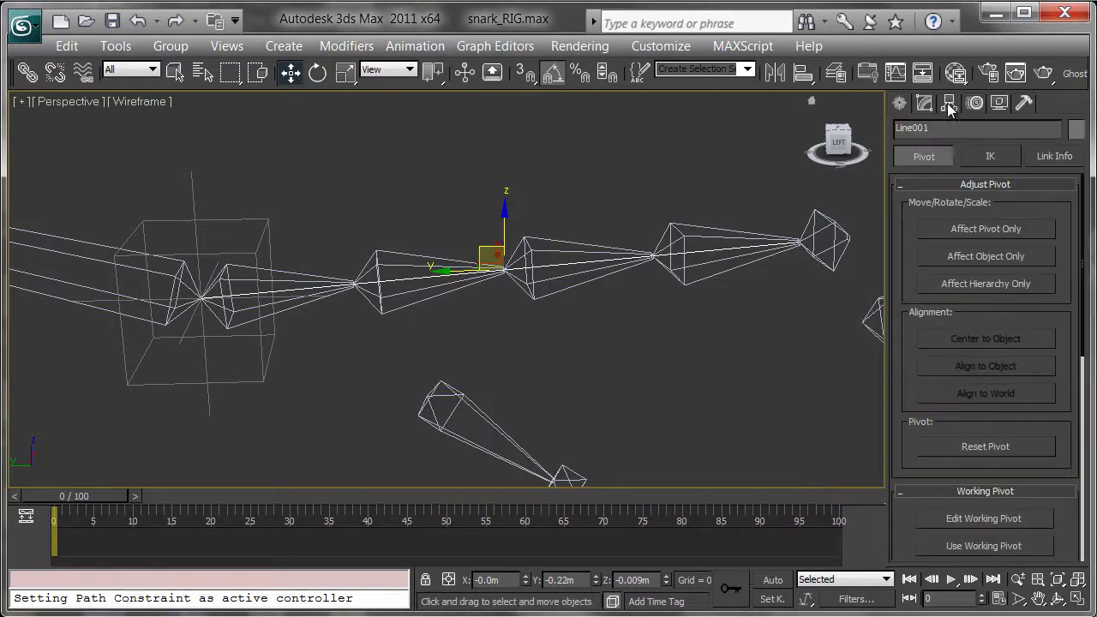
left_click(988, 230)
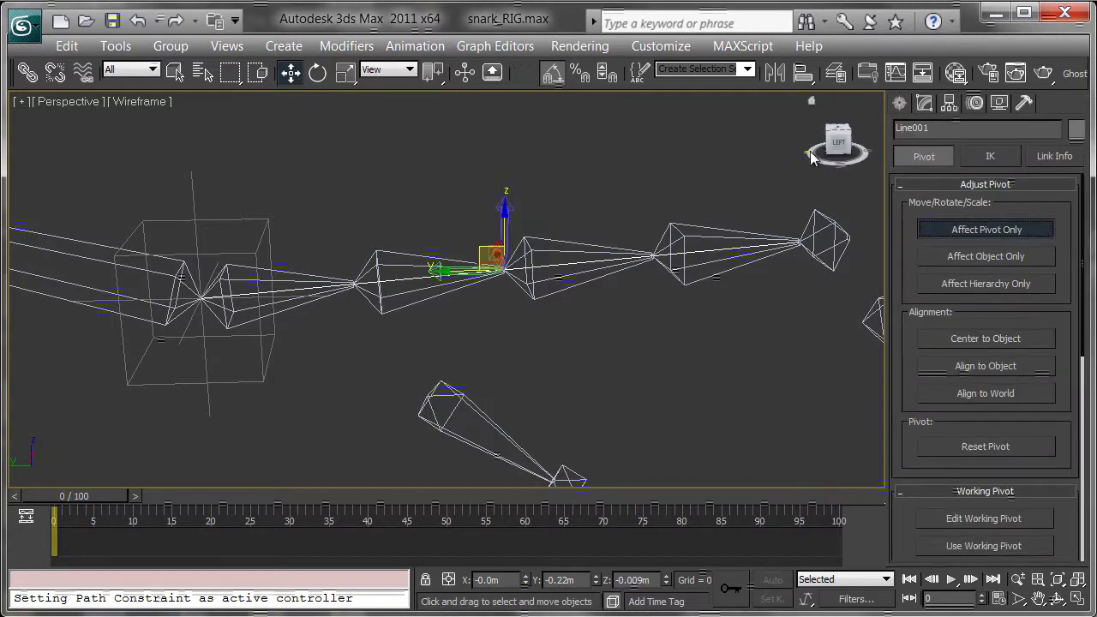
mouse_move(808, 81)
left_mouse_down()
mouse_move(800, 111)
mouse_move(804, 102)
left_mouse_up()
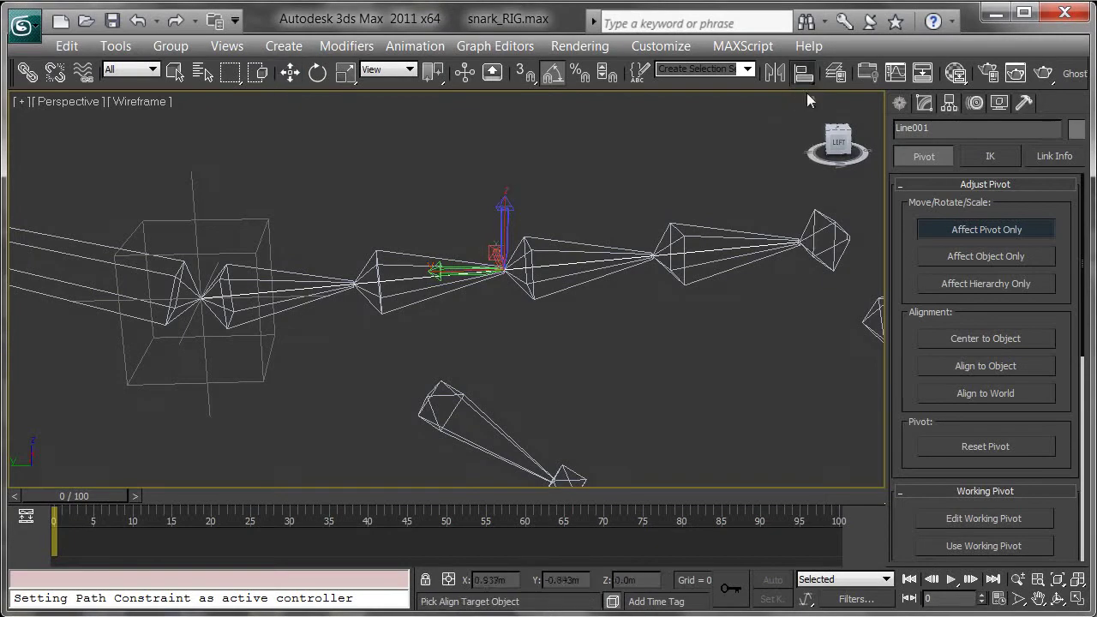
left_click(238, 288)
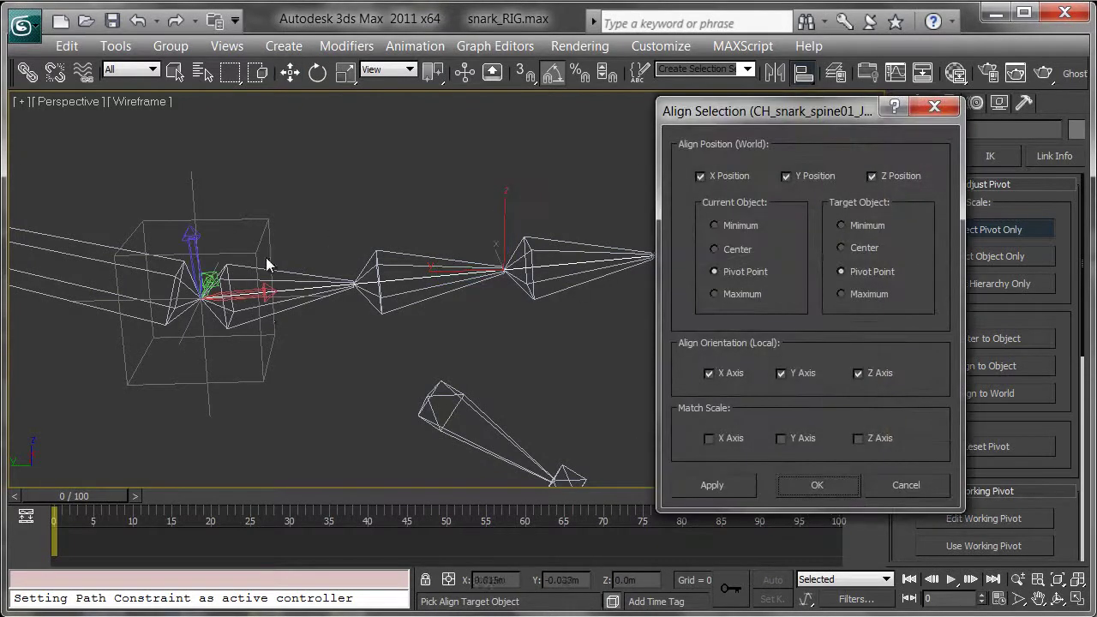
left_click_drag(772, 104, 768, 103)
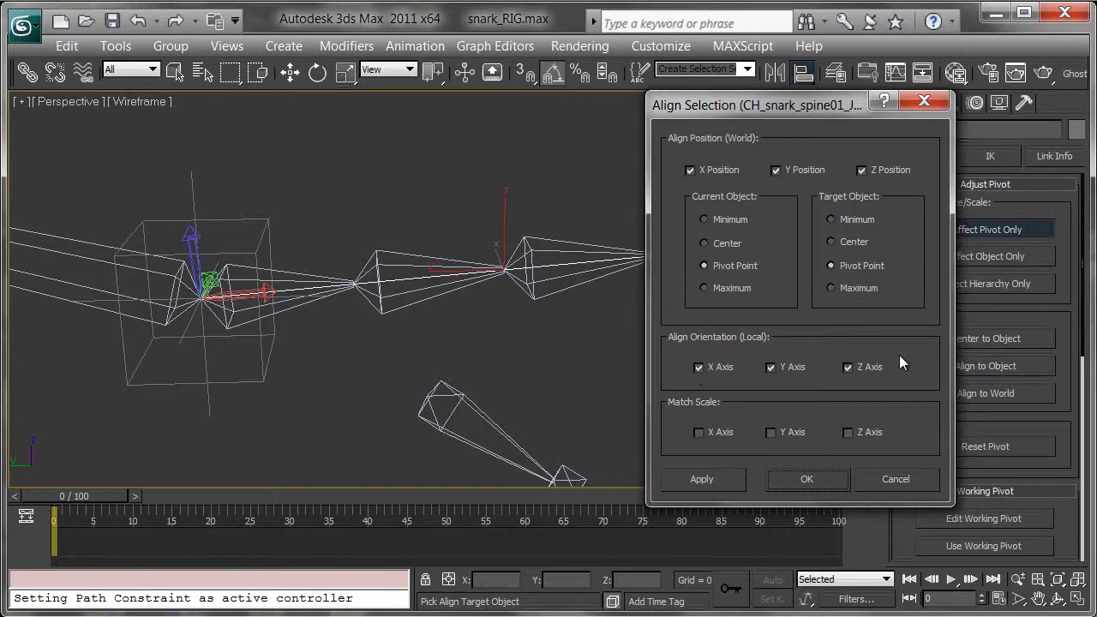
left_click(806, 480)
left_click(1001, 230)
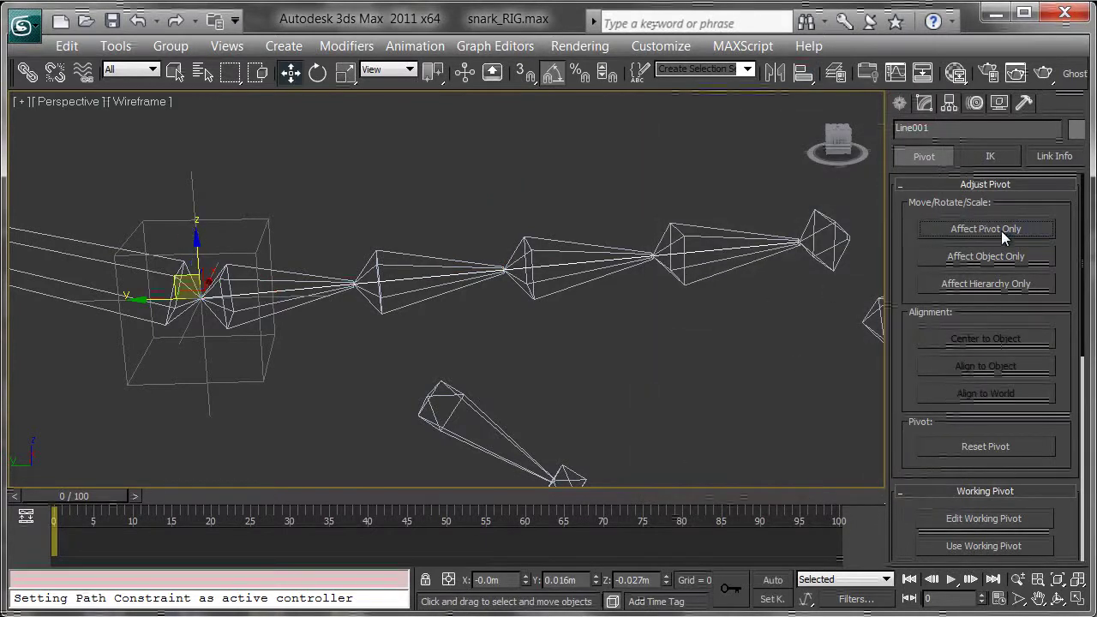
Try rotating the line about its local axes to test the realigned pivot, cancelling each rotation.
middle_click_drag(506, 335, 557, 309, "alt")
key("e")
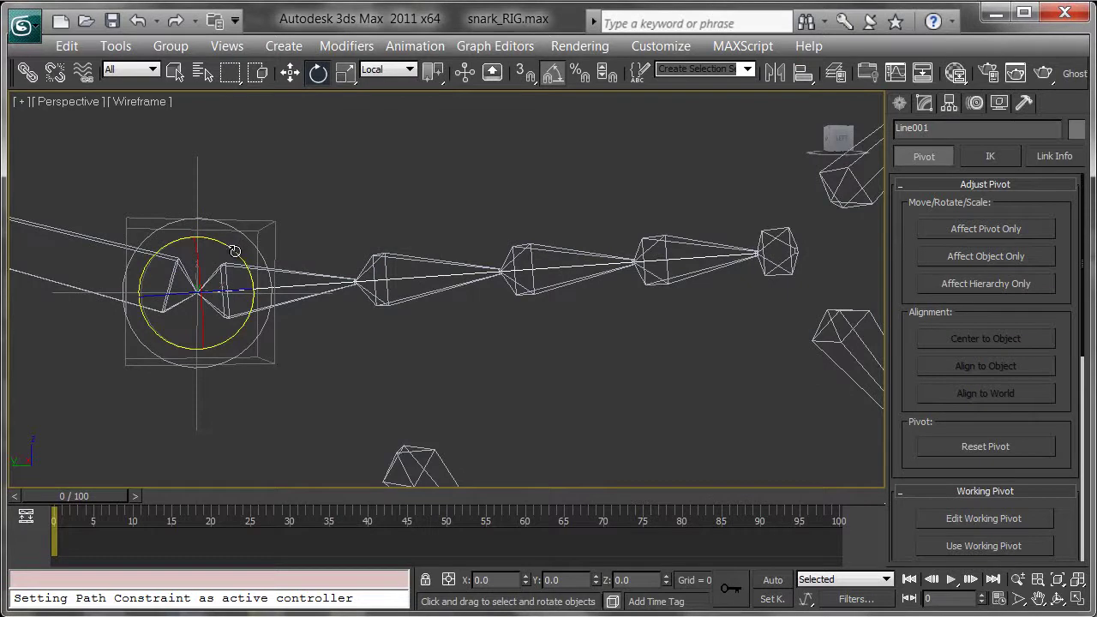
left_click_drag(223, 261, 211, 238)
right_click(210, 238)
middle_click_drag(207, 249, 242, 372, "alt")
left_click_drag(217, 347, 248, 338)
right_click(250, 338)
middle_click_drag(445, 312, 531, 333, "alt")
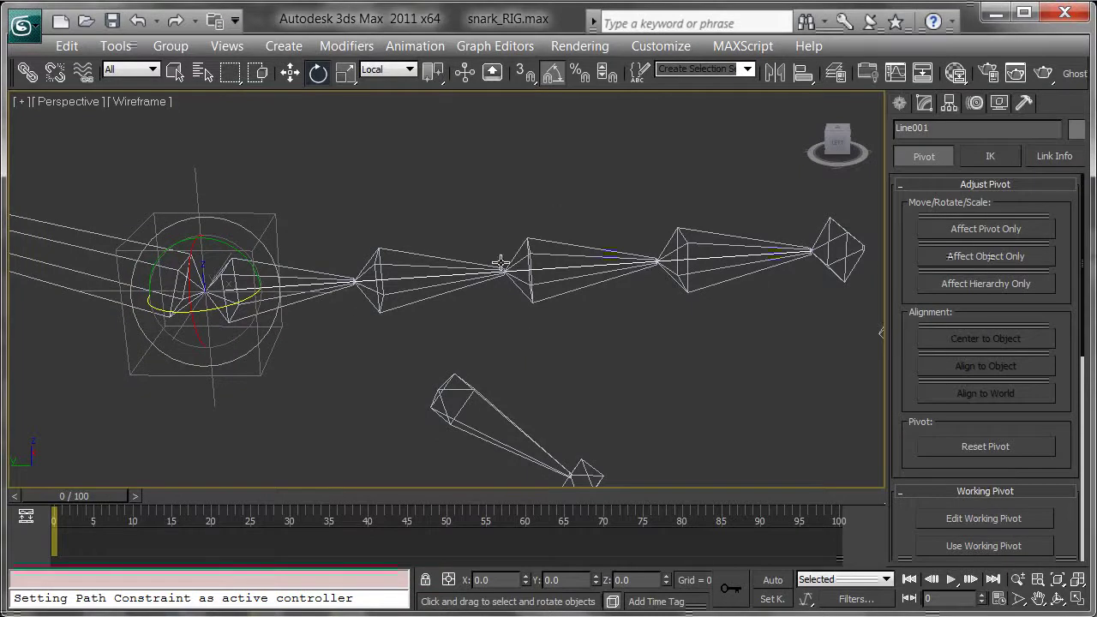
Add a Wave modifier to the spine line.
left_click(924, 103)
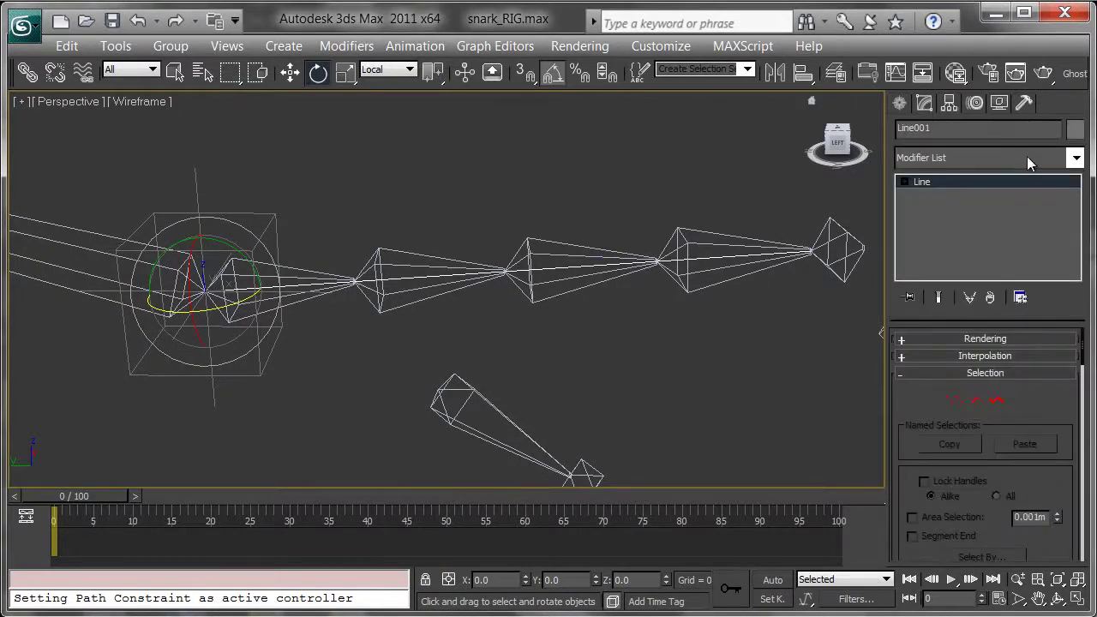
left_click(1053, 160)
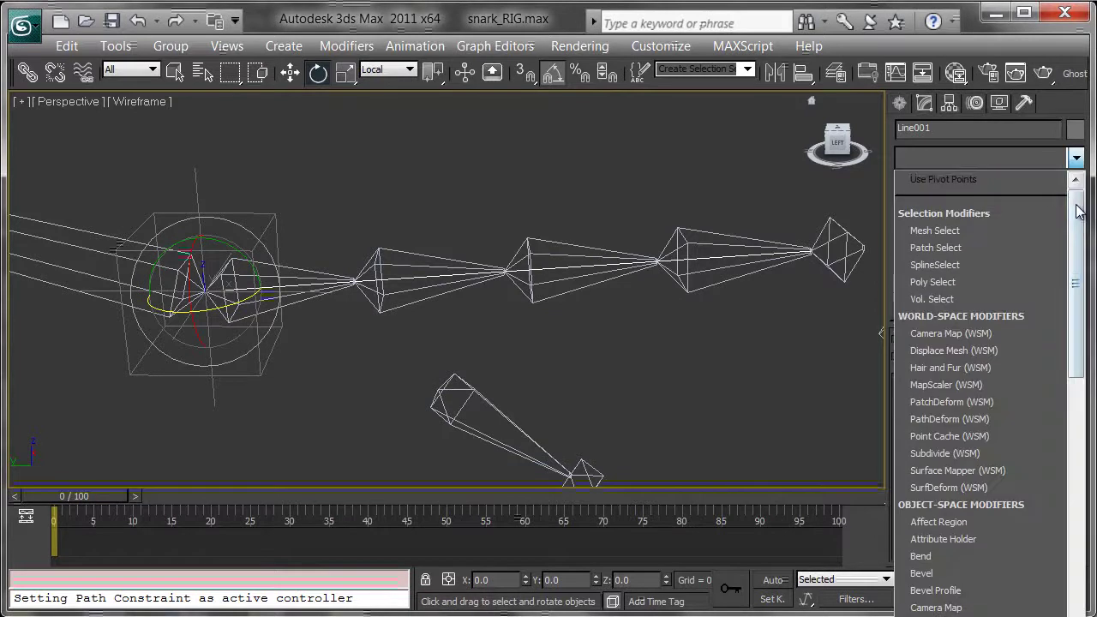
left_click_drag(1078, 206, 1086, 613)
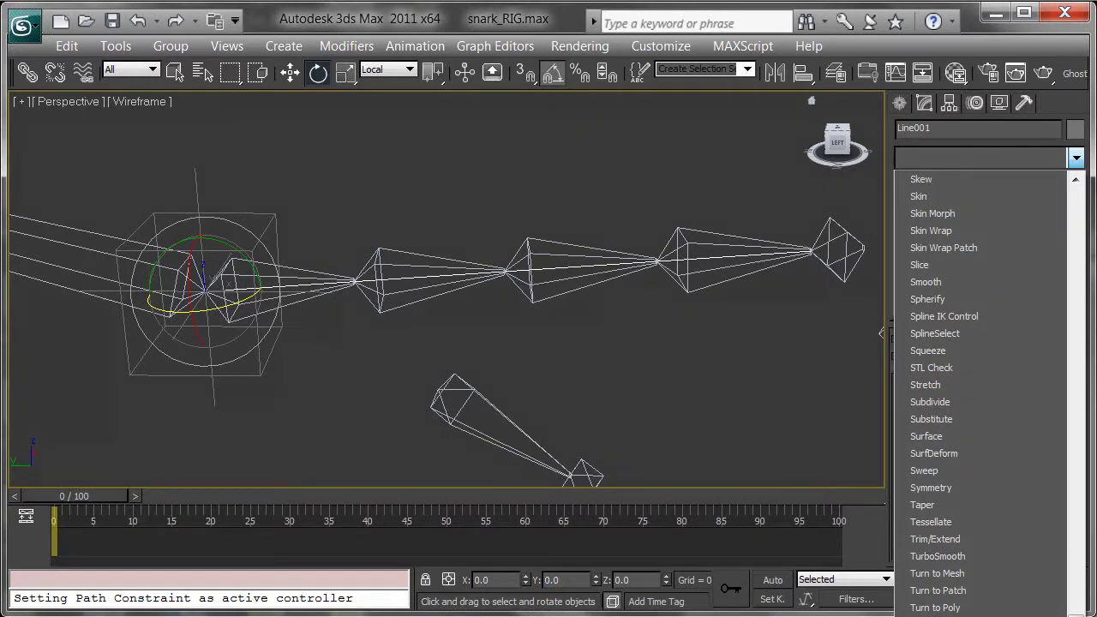
key("w")
key("Return")
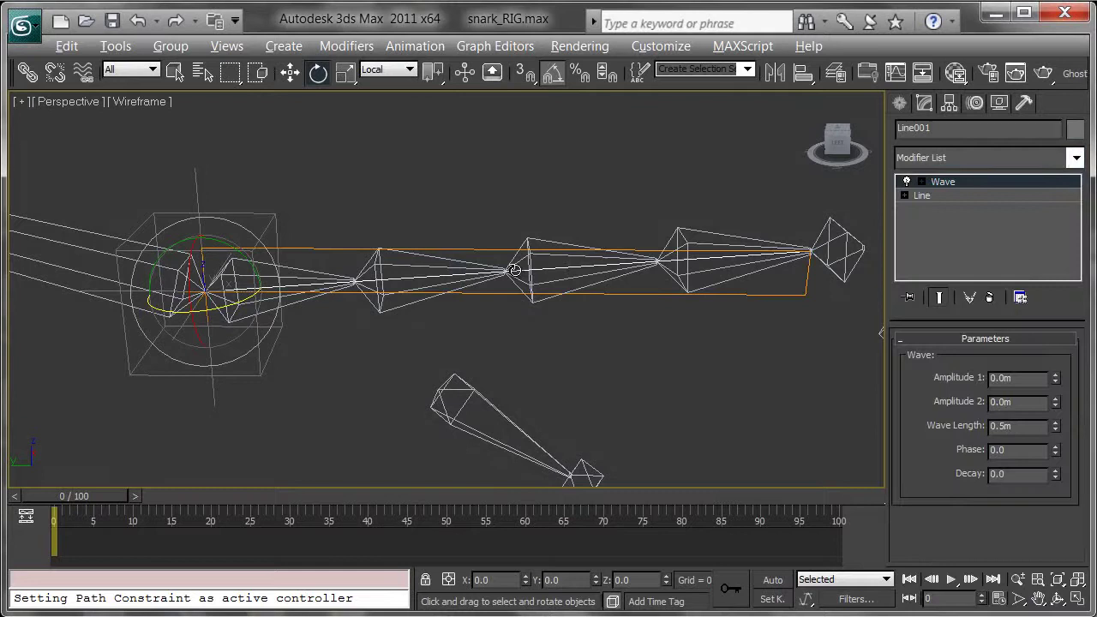
middle_click_drag(514, 271, 504, 232, "alt")
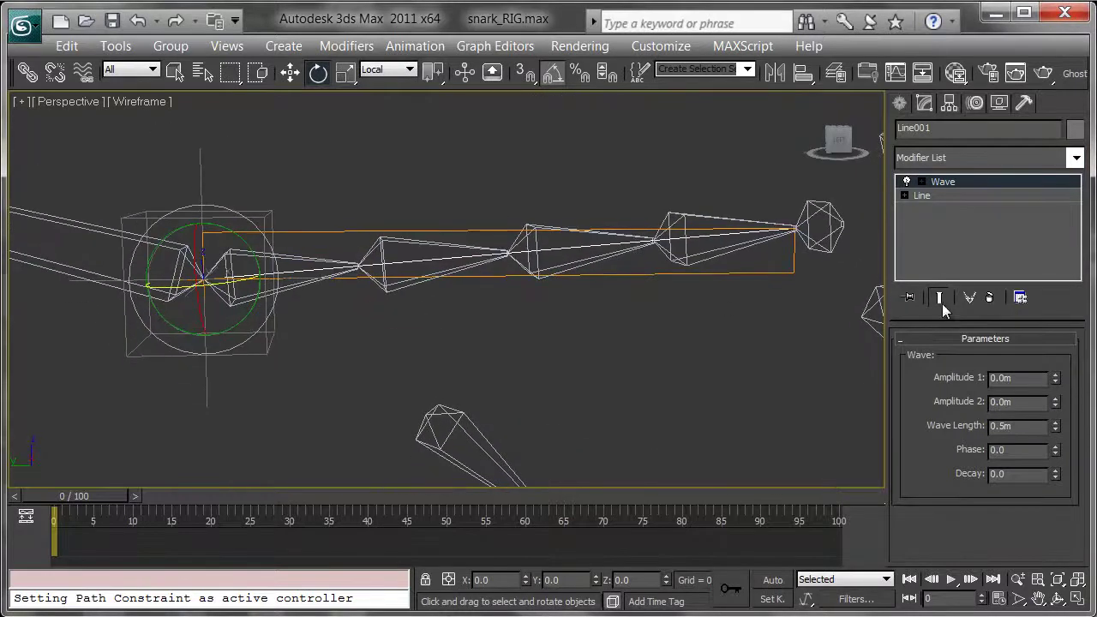
Try out the Wave modifier's Amplitude 1 and Phase on the line, resetting both to 0.
left_click_drag(1056, 384, 1056, 369)
mouse_move(799, 400)
middle_mouse_down("alt")
mouse_move(908, 404)
mouse_move(807, 398)
middle_mouse_up("alt")
left_click_drag(1057, 452, 1055, 415)
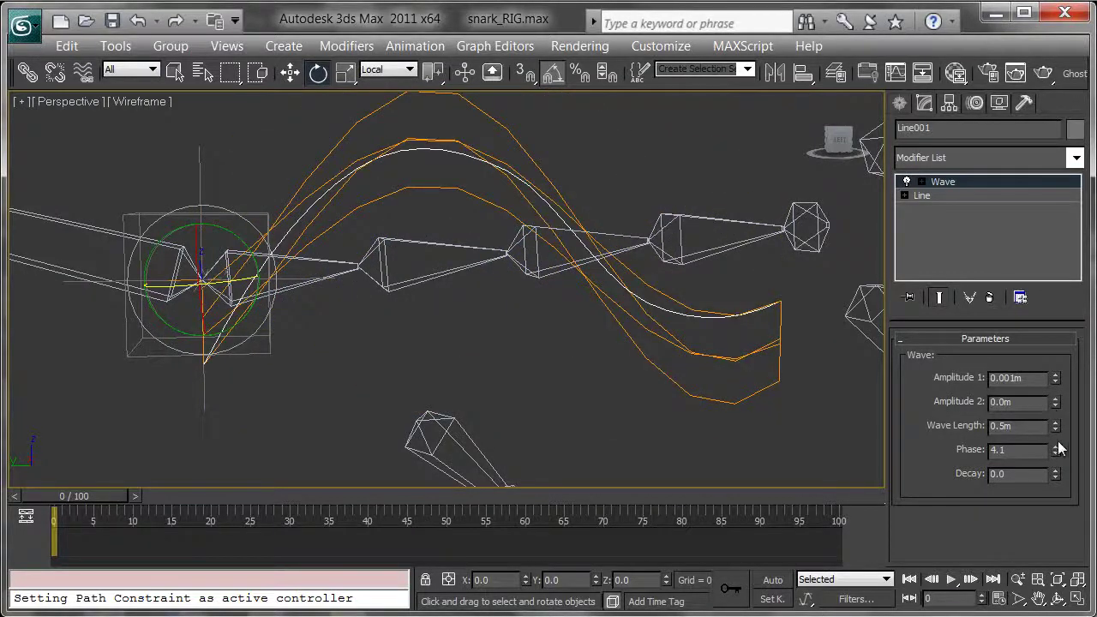
right_click(1057, 457)
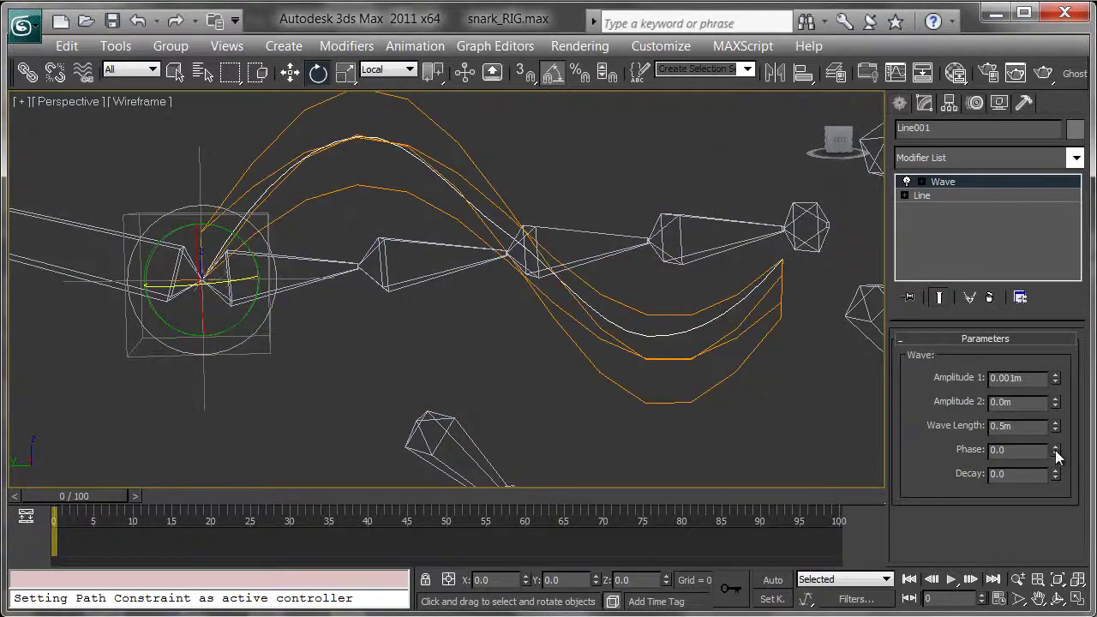
right_click(1057, 378)
left_click_drag(1057, 378, 1056, 369)
mouse_move(741, 310)
middle_mouse_down("alt")
mouse_move(826, 346)
mouse_move(735, 328)
middle_mouse_up("alt")
right_click(1057, 377)
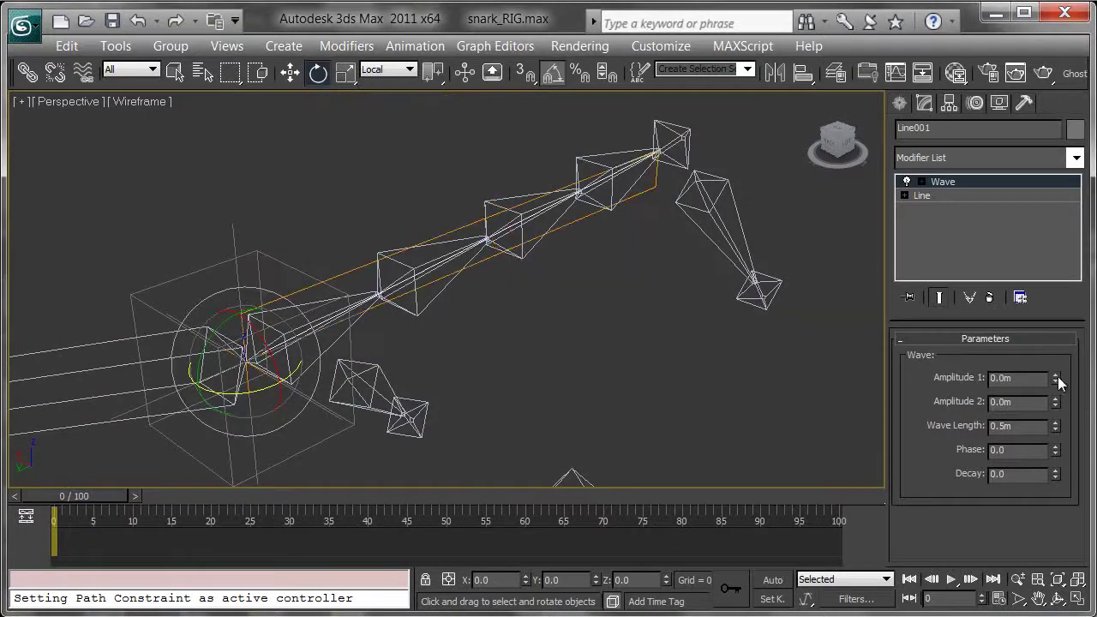
middle_click_drag(599, 324, 569, 314, "alt")
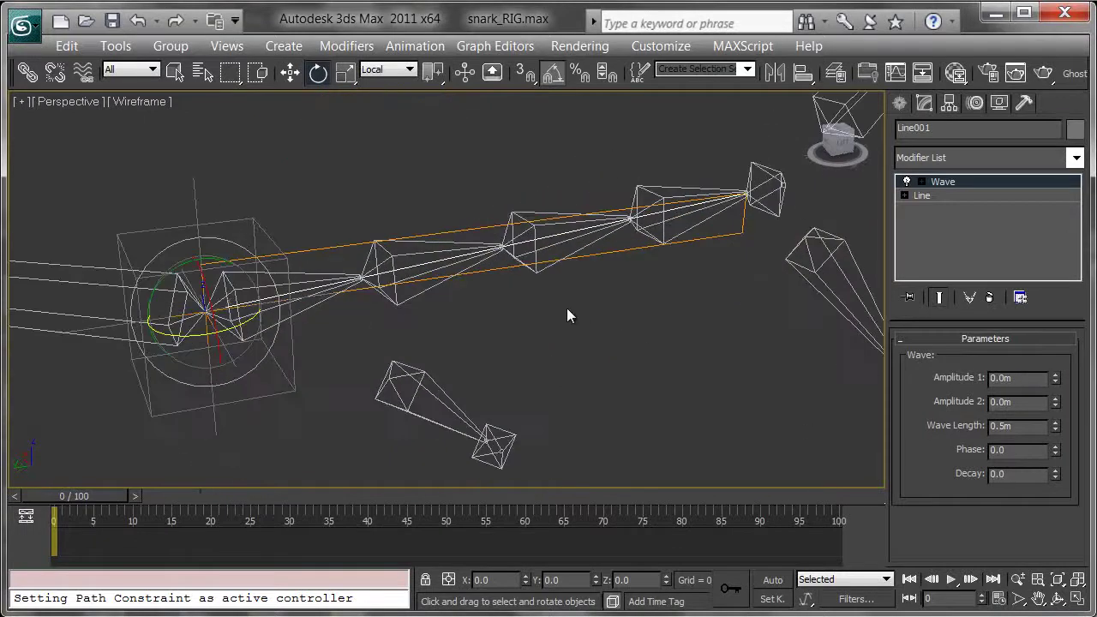
left_click(554, 75)
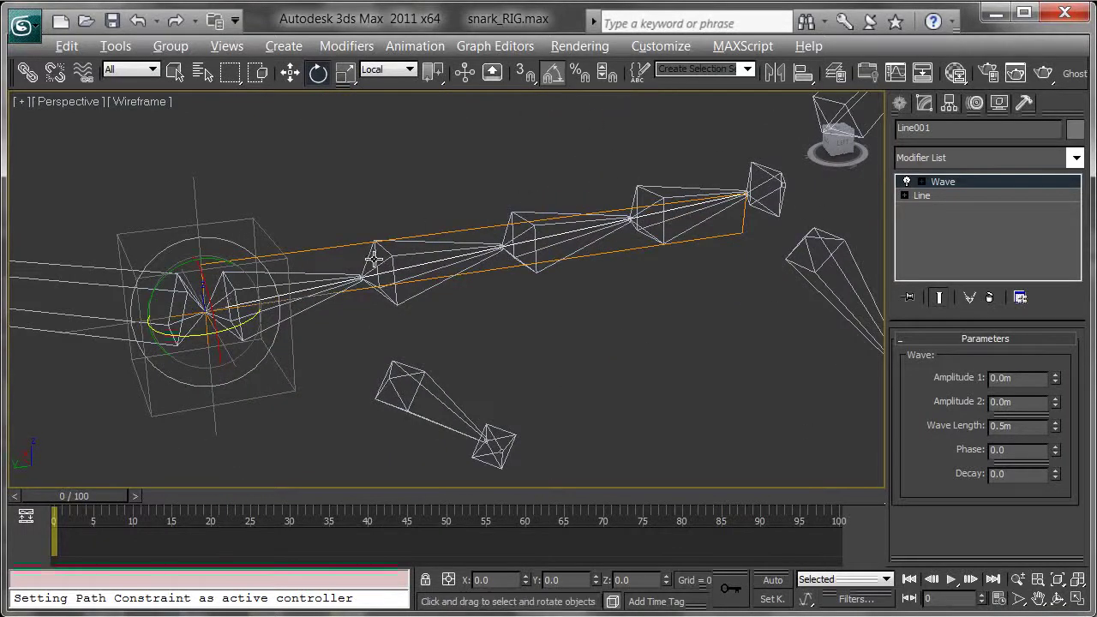
Rotate the line about its local X axis to turn the direction in which the Wave modifier deforms it.
middle_click_drag(374, 257, 335, 370, "alt")
left_click_drag(295, 331, 262, 252)
middle_click_drag(583, 245, 816, 365, "alt")
Try out the Wave modifier with Amplitude 1 at 0.001 m and Phase at 4.5, resetting both to 0 and deselecting the line.
left_click_drag(1055, 375, 1054, 362)
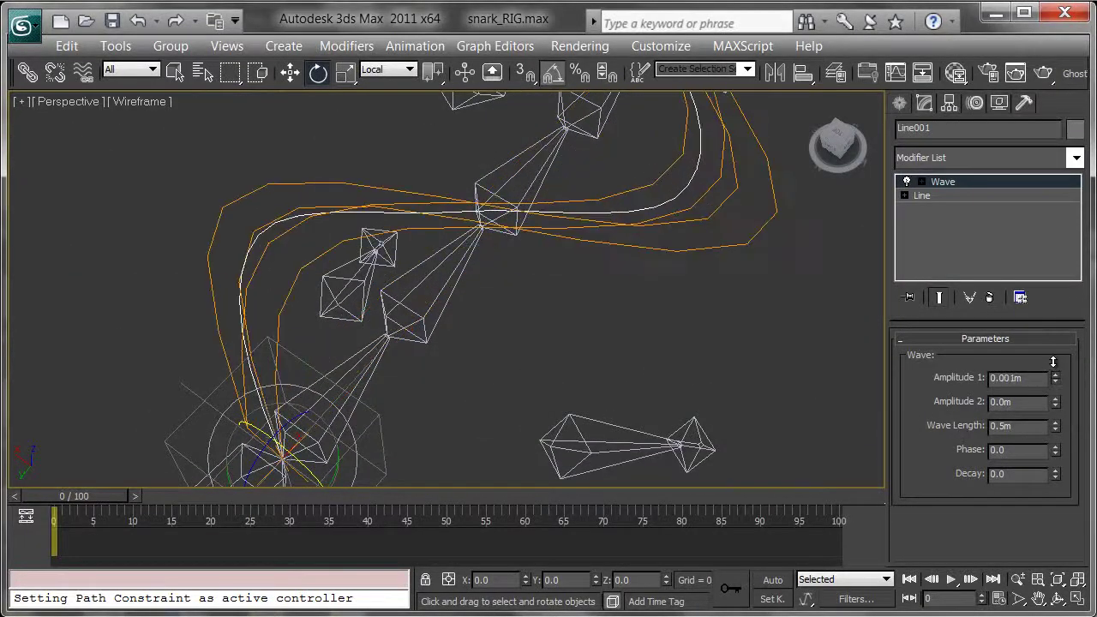
middle_click_drag(668, 322, 678, 377, "alt")
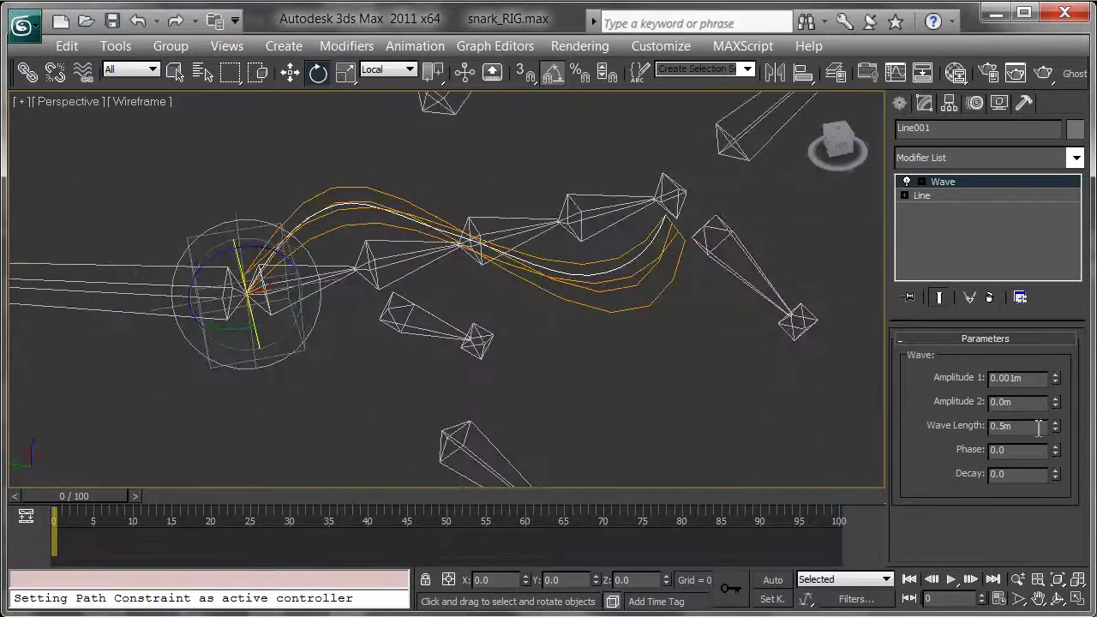
left_click_drag(1061, 455, 1055, 417)
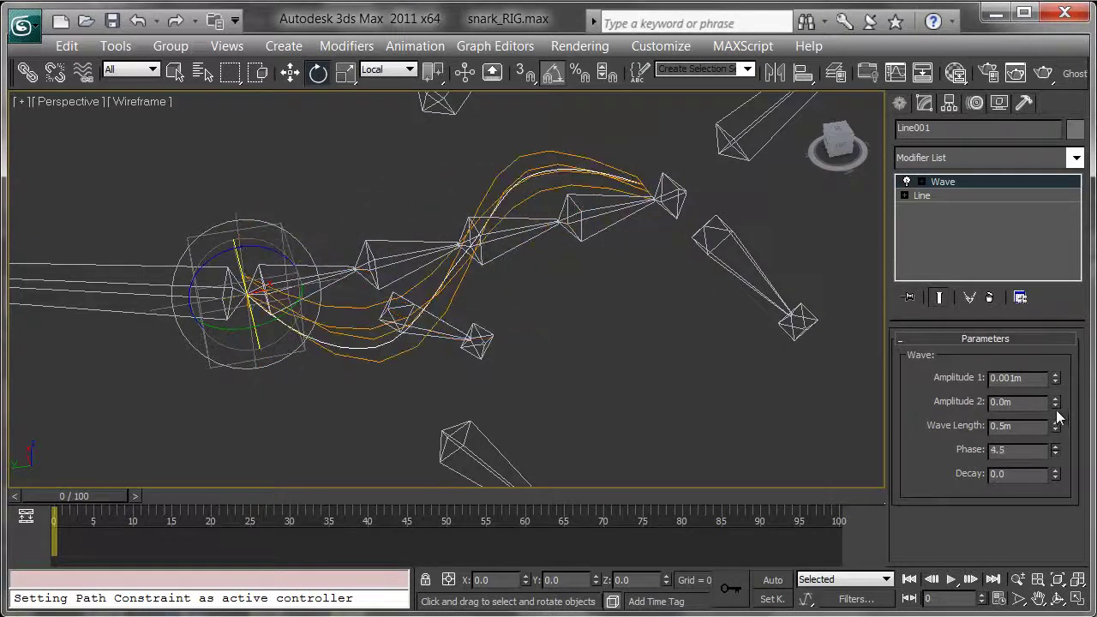
right_click(1057, 452)
right_click(1056, 379)
middle_click_drag(715, 366, 598, 289, "alt")
left_click(700, 358)
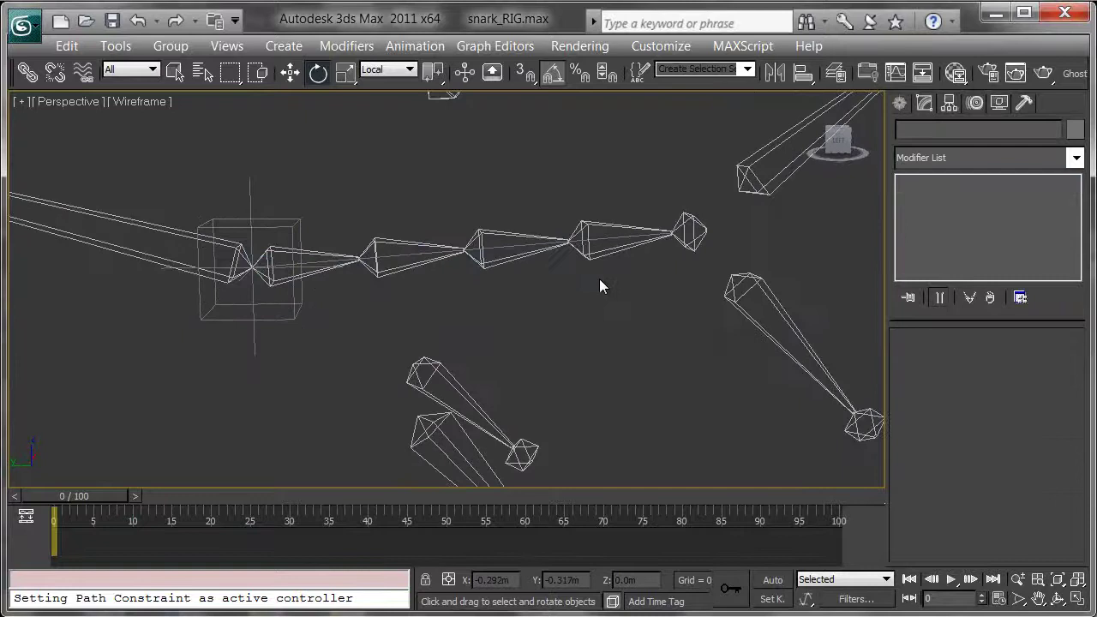
Create a box-display Point helper with a size of 0.075 m in the empty space beside the spine bones.
middle_click_drag(458, 329, 515, 258, "alt")
left_click(899, 102)
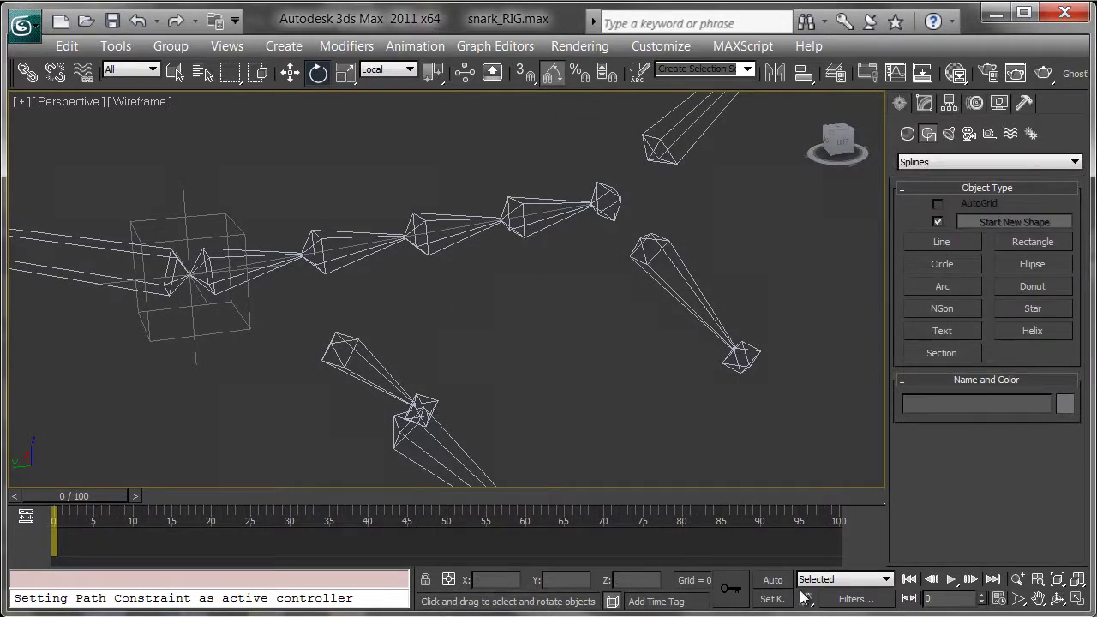
left_click(412, 46)
left_click(410, 52)
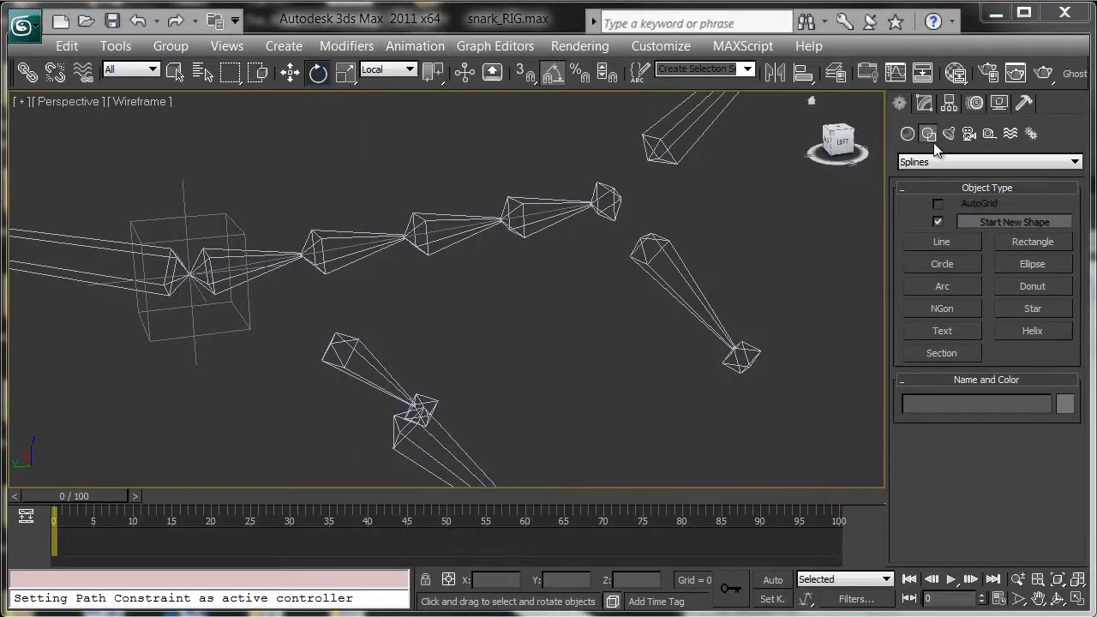
left_click(990, 134)
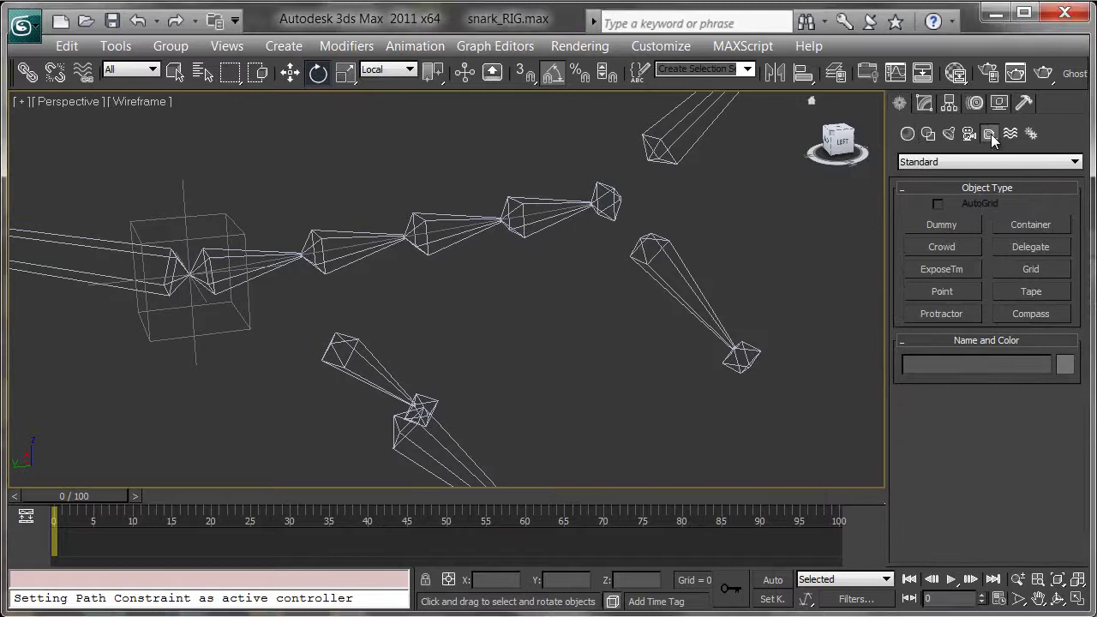
left_click(969, 293)
left_click(588, 363)
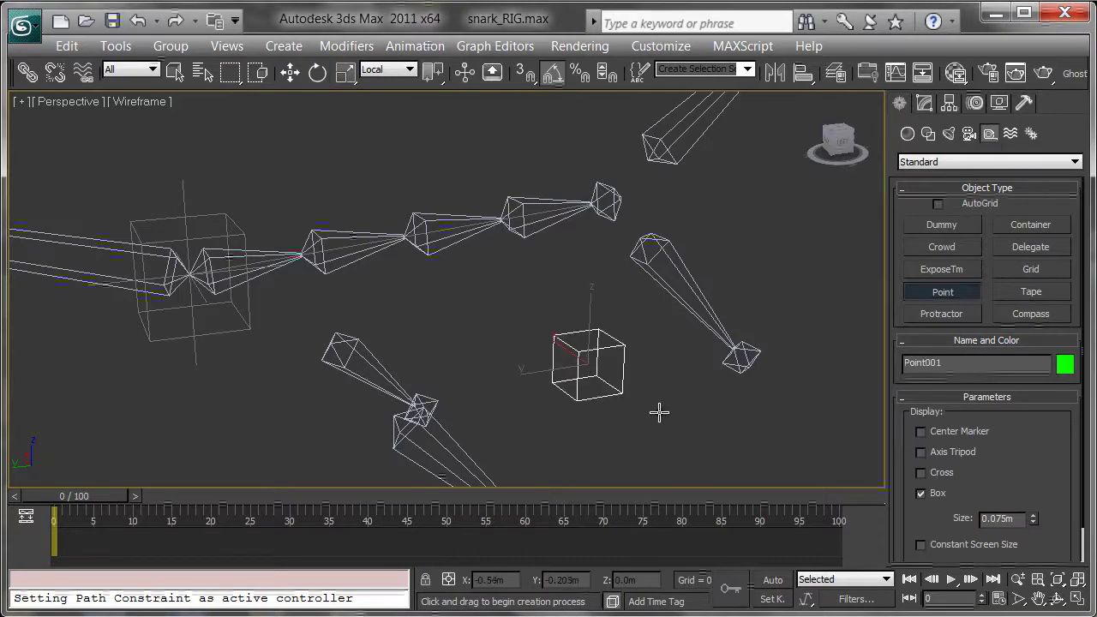
double_click(1015, 518)
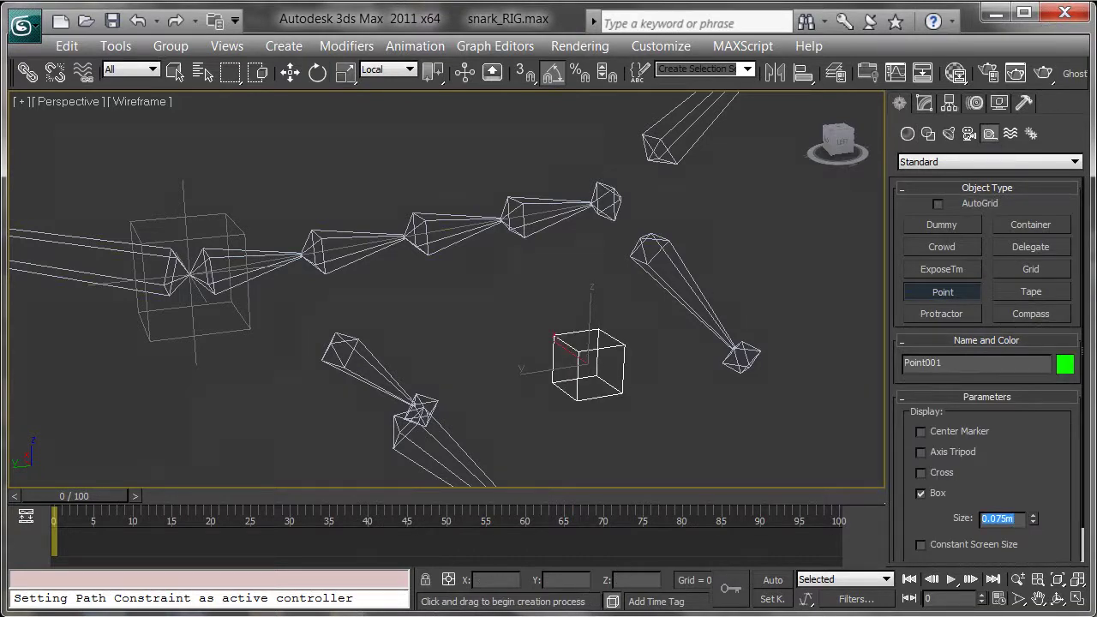
type(".0")
key("Return")
middle_click_drag(703, 346, 698, 357, "alt")
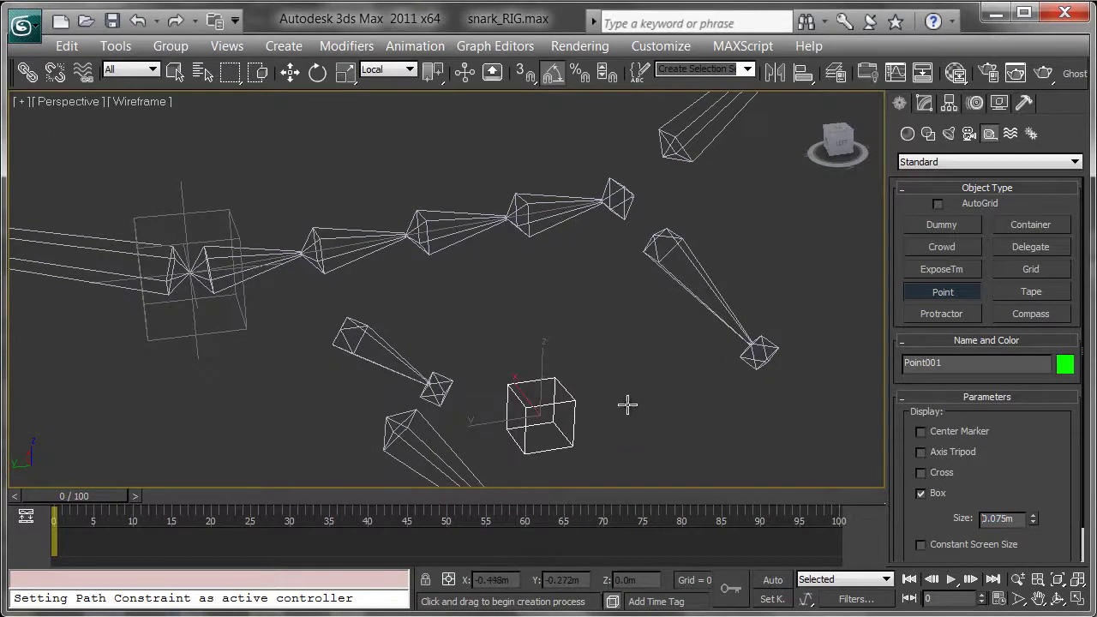
key("e")
Attach the Point helper to the spine line with a Path Constraint.
middle_click_drag(624, 436, 656, 430, "alt")
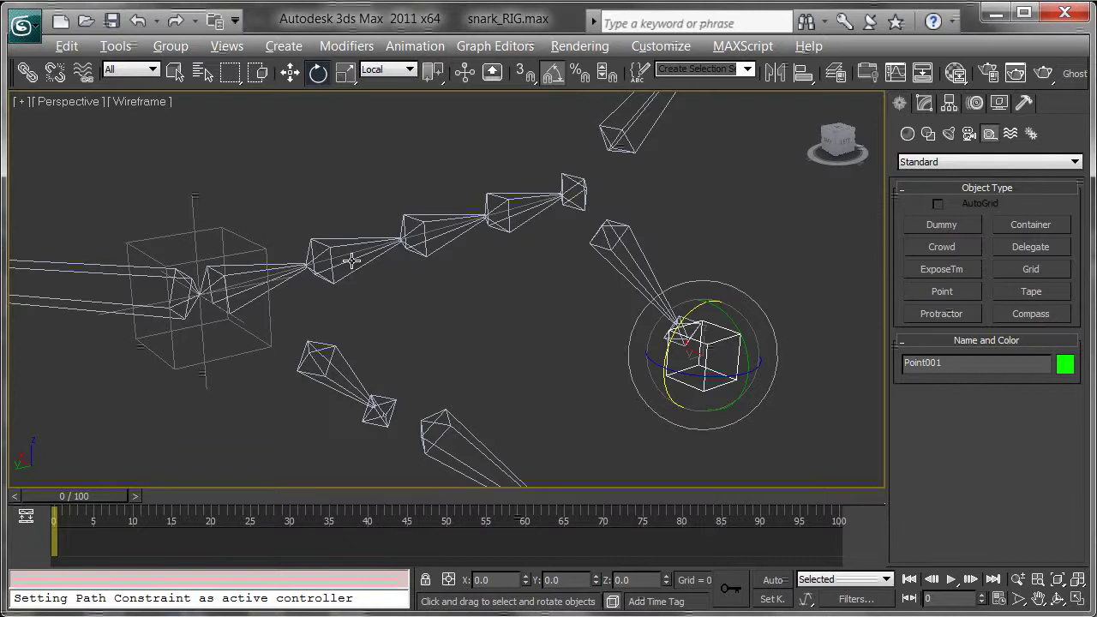
middle_click_drag(351, 261, 420, 245)
scroll(404, 208, "up", 3)
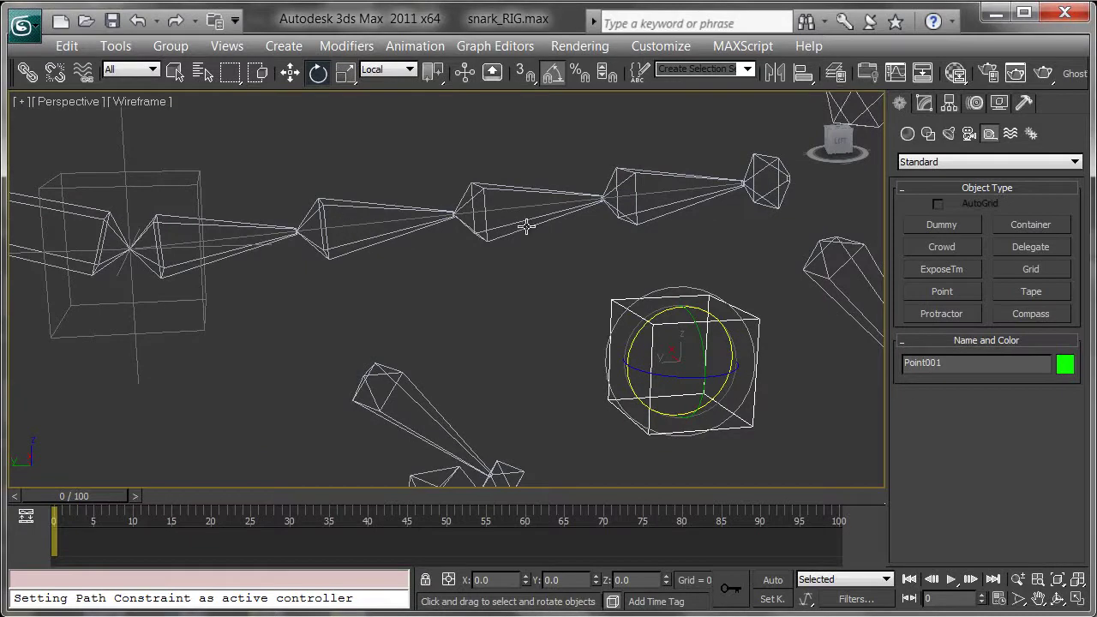
left_click(422, 47)
mouse_move(500, 149)
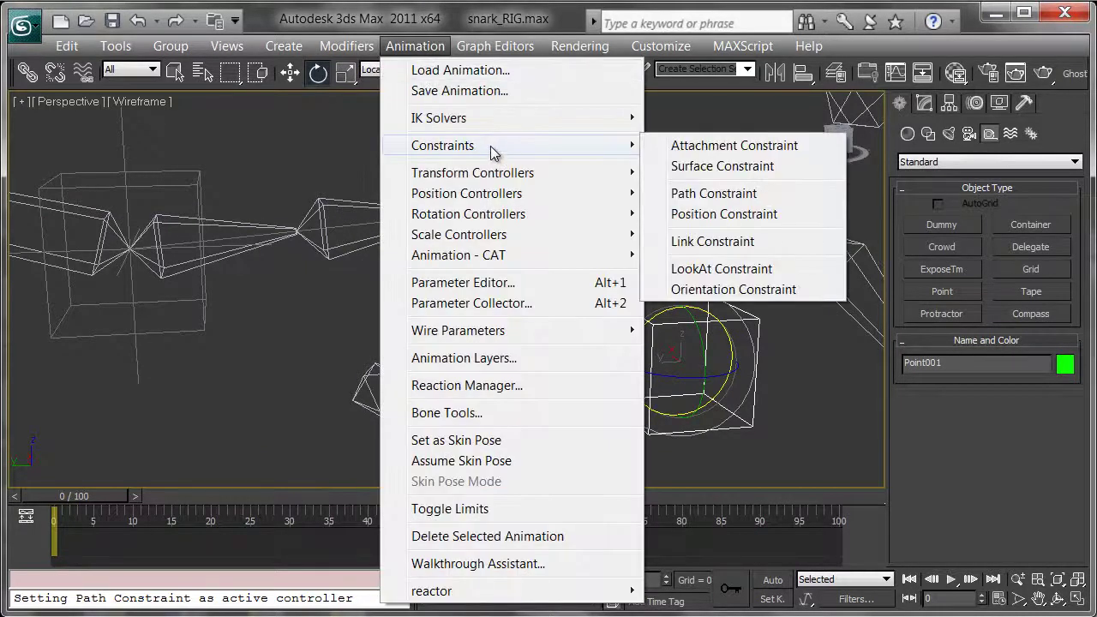
left_click(730, 197)
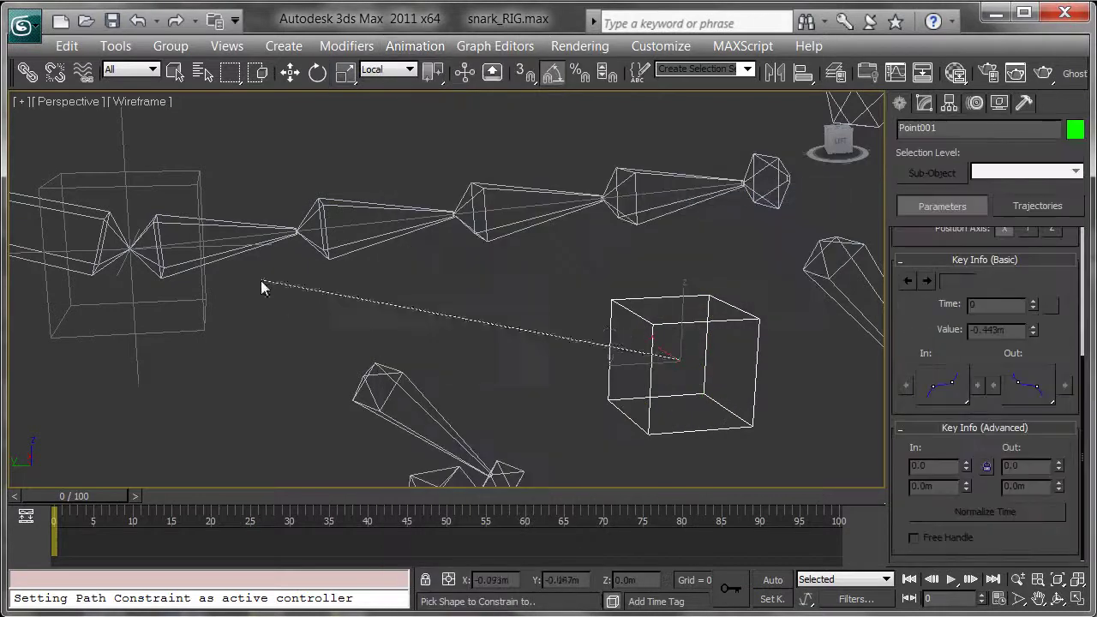
left_click(355, 225)
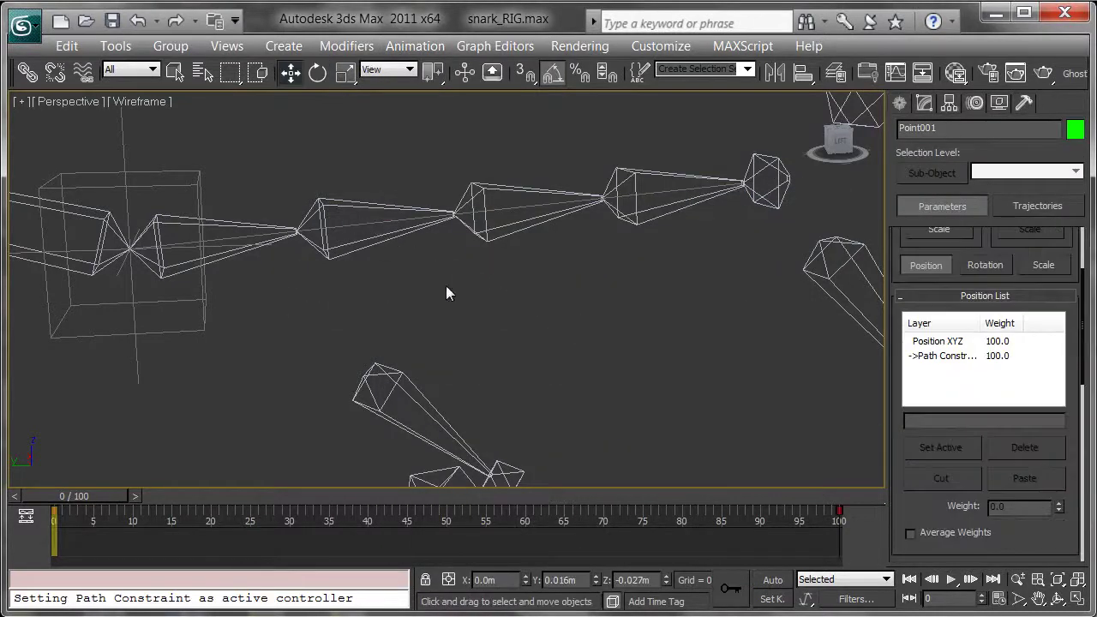
middle_click_drag(300, 296, 385, 300)
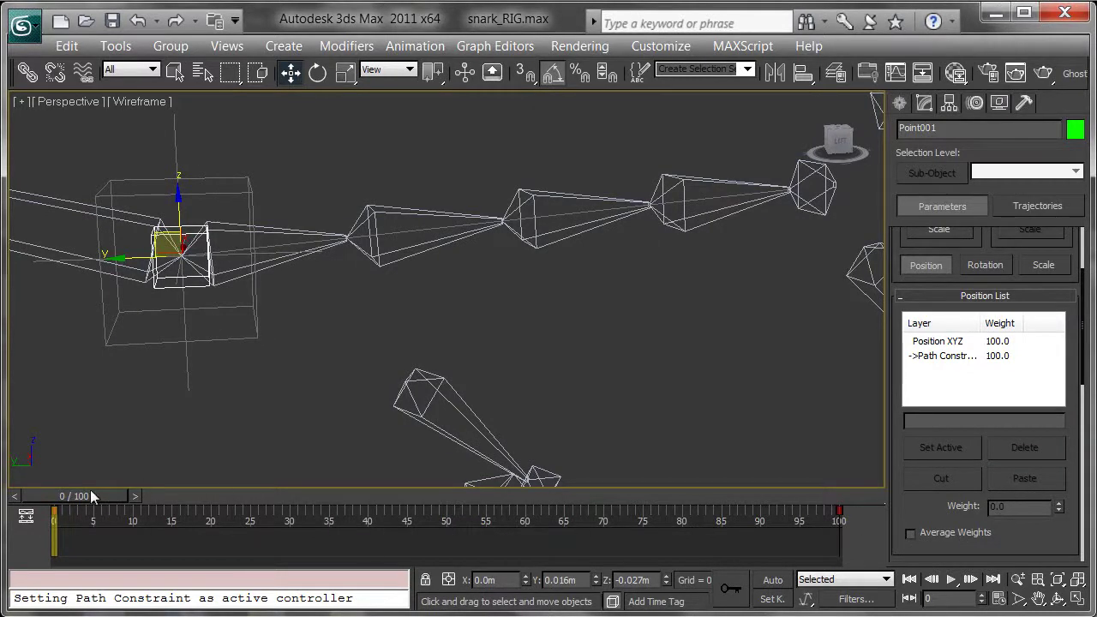
middle_click_drag(611, 225, 538, 231)
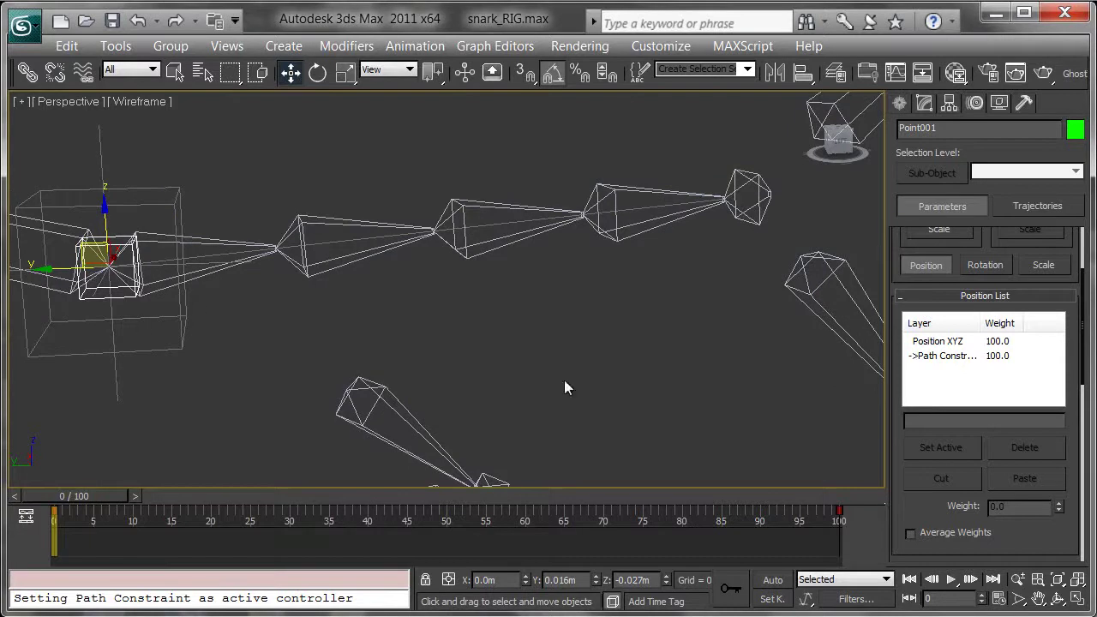
Scrub the timeline to check the Point helper's motion along the line and examine its path options.
left_click_drag(66, 496, 1, 499)
key("w")
left_click_drag(906, 507, 904, 511)
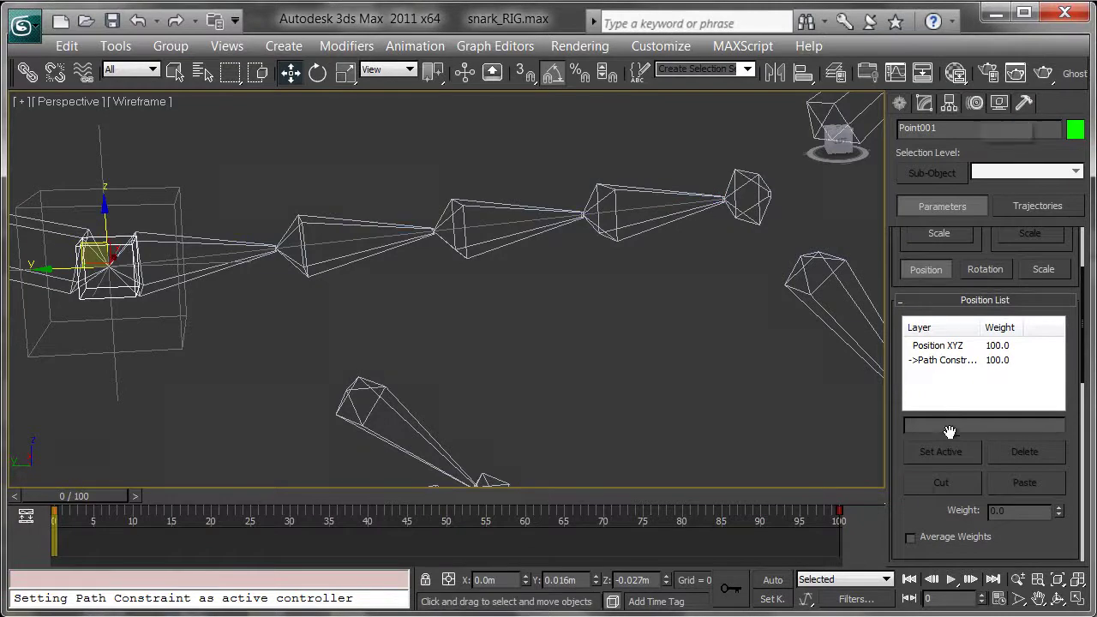
left_click_drag(931, 509, 906, 182)
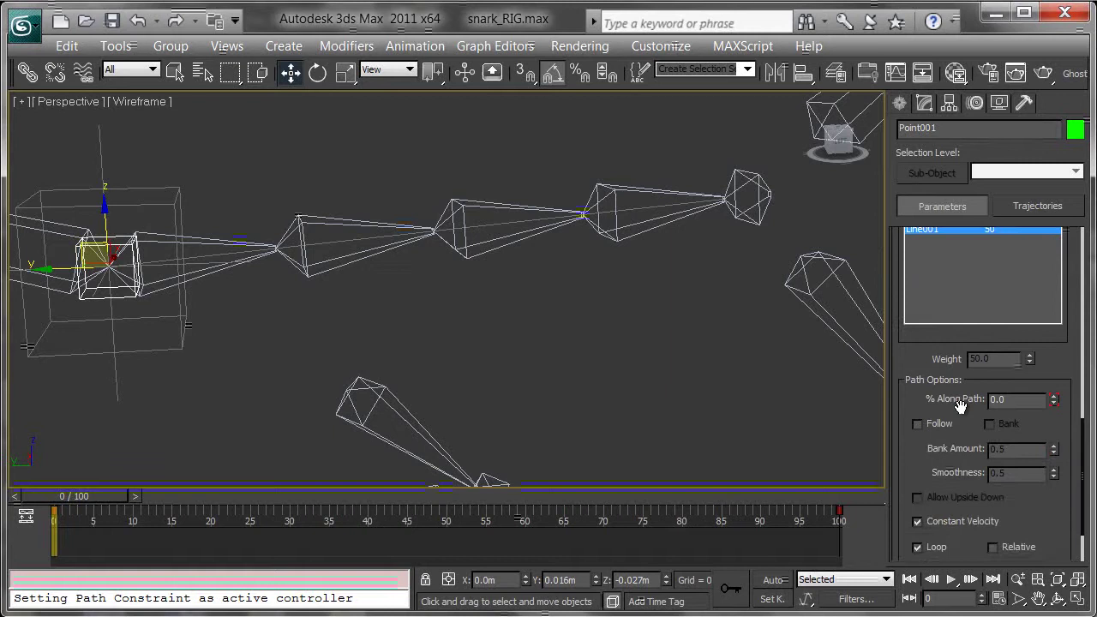
key("f")
key("c")
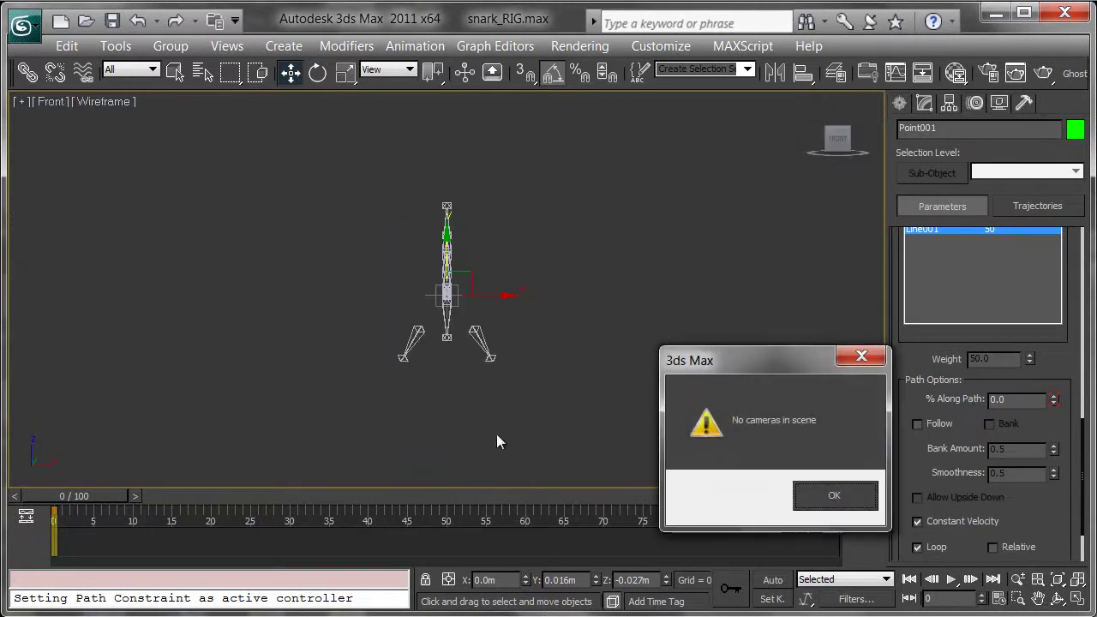
left_click(836, 494)
key("p")
middle_click_drag(649, 351, 750, 306, "alt")
scroll(667, 297, "up", 5)
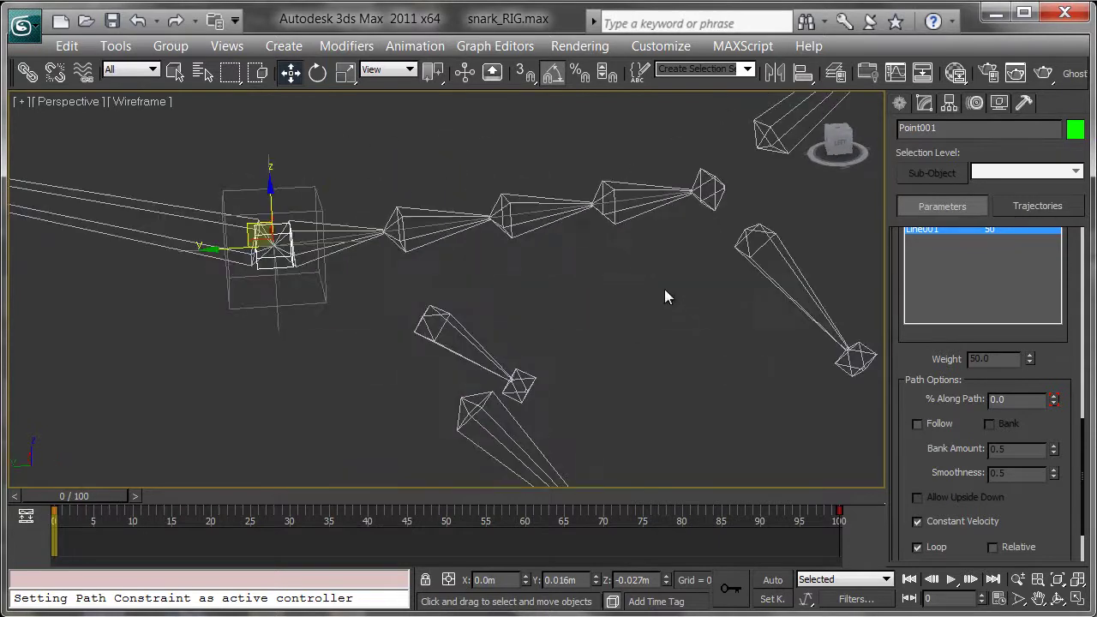
middle_click_drag(667, 297, 604, 310, "alt")
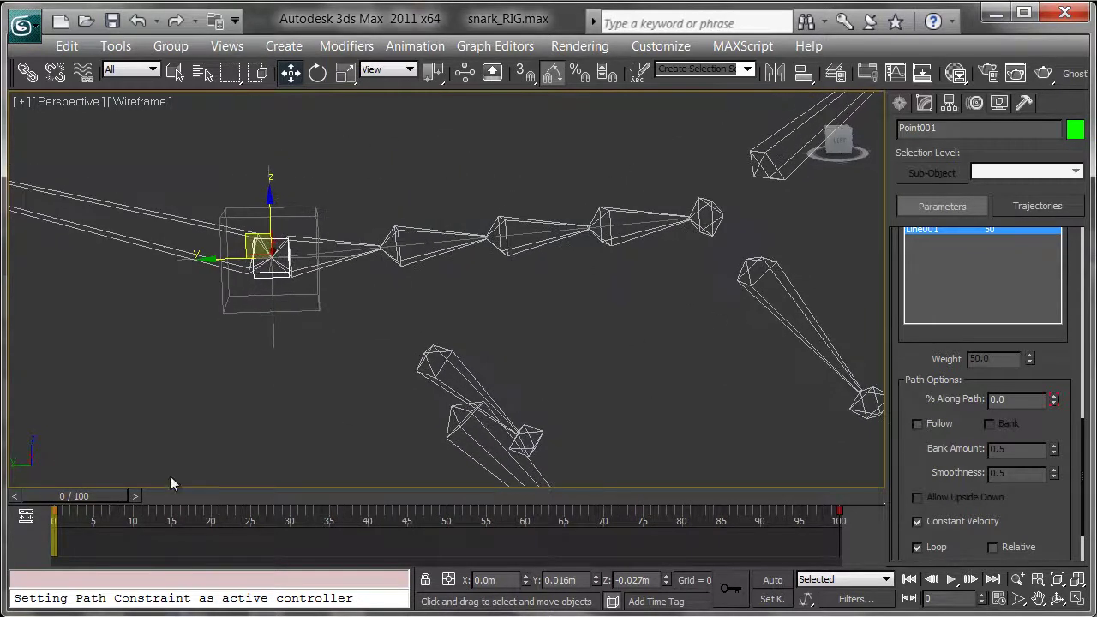
middle_click_drag(356, 241, 332, 281, "alt")
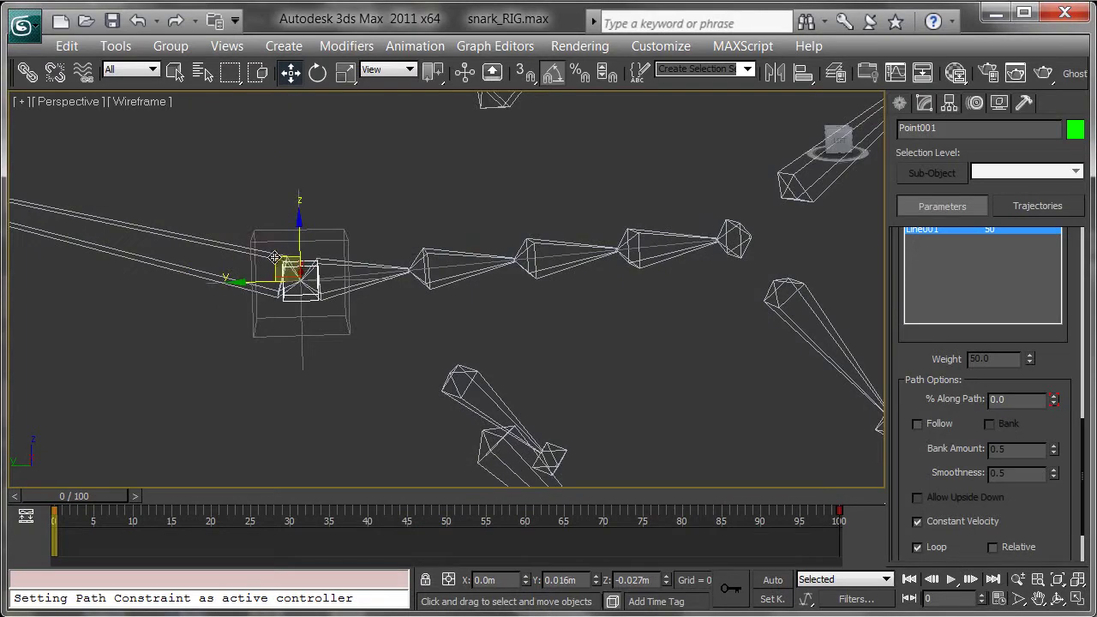
Delete the Point helper's animation keys at frames 0 and 100 and turn on Follow for its Path Constraint.
left_click_drag(852, 524, 48, 526)
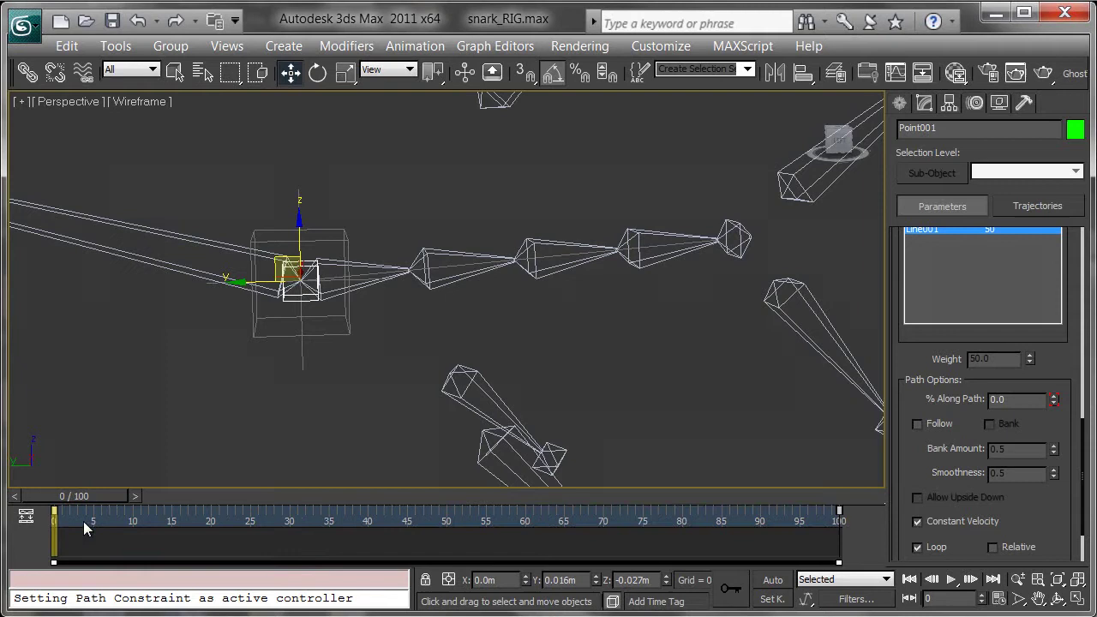
key("Delete")
left_click_drag(86, 496, 677, 458)
key("Home")
key("w")
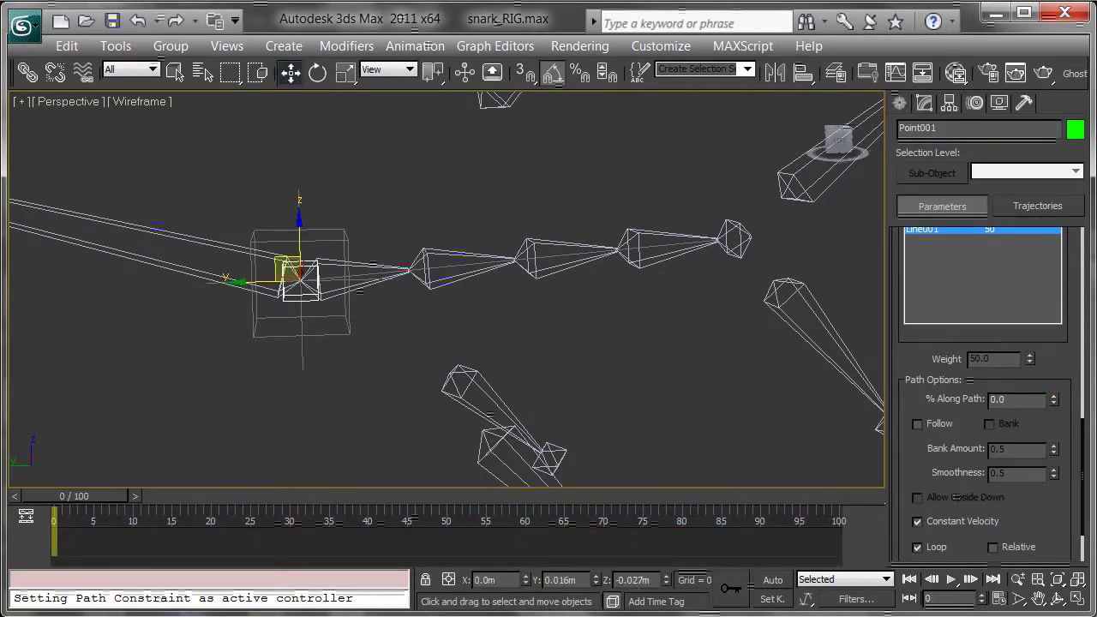
left_click(936, 424)
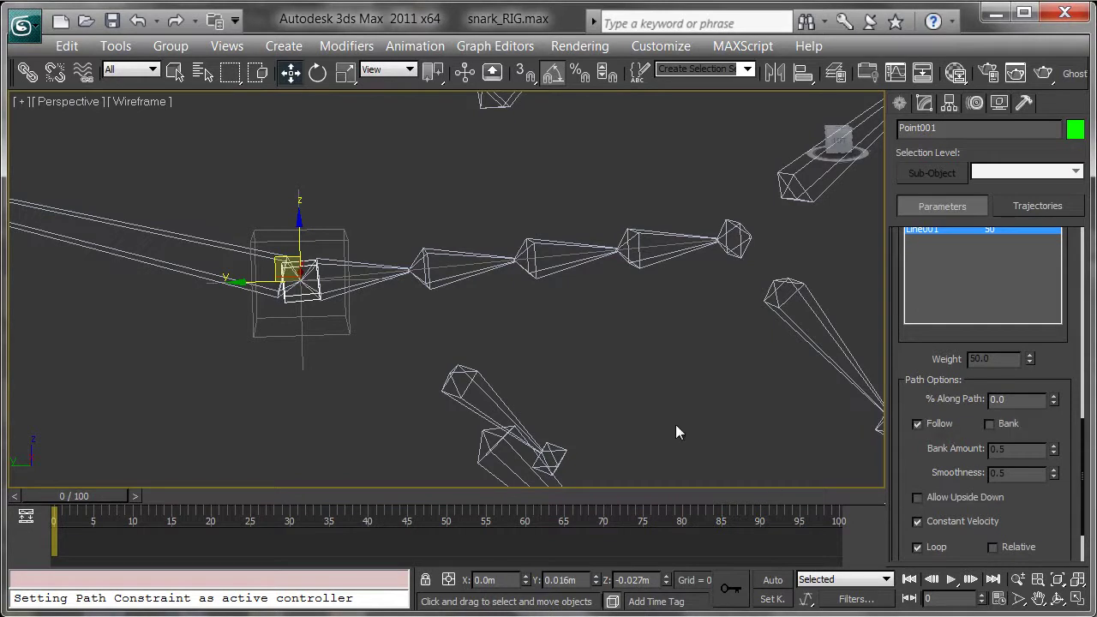
Clone the Point helper along the spine line as four independent copies, spaced about 16 % of the path apart.
middle_click_drag(640, 347, 582, 365)
scroll(601, 369, "up", 3)
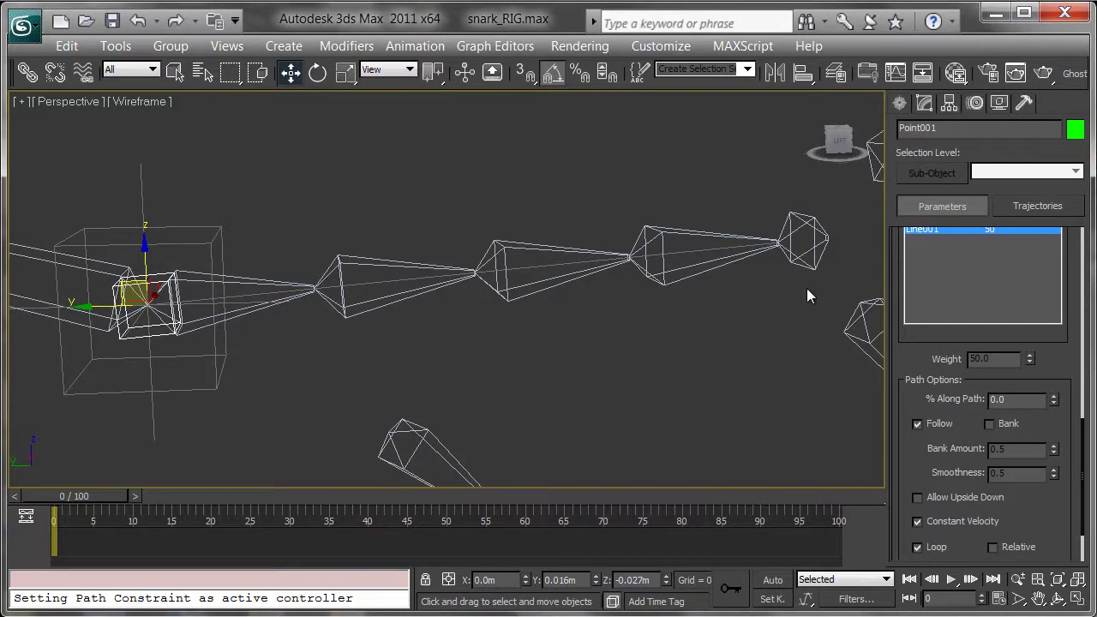
mouse_move(279, 333)
middle_mouse_down()
mouse_move(309, 321)
mouse_move(274, 327)
middle_mouse_up()
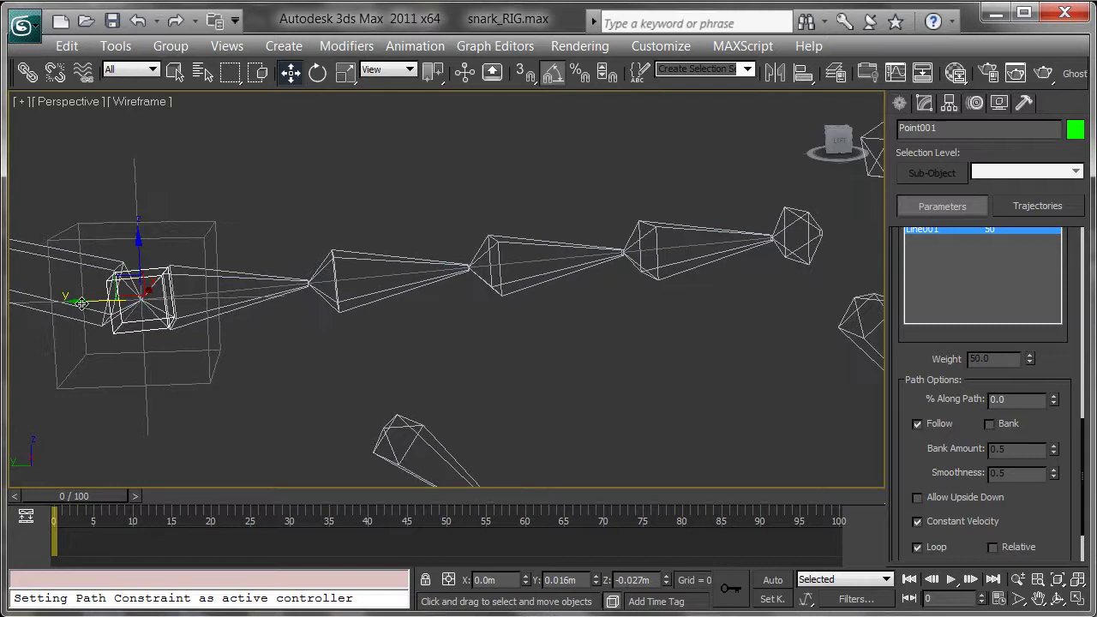
left_click_drag(81, 303, 371, 288, "shift")
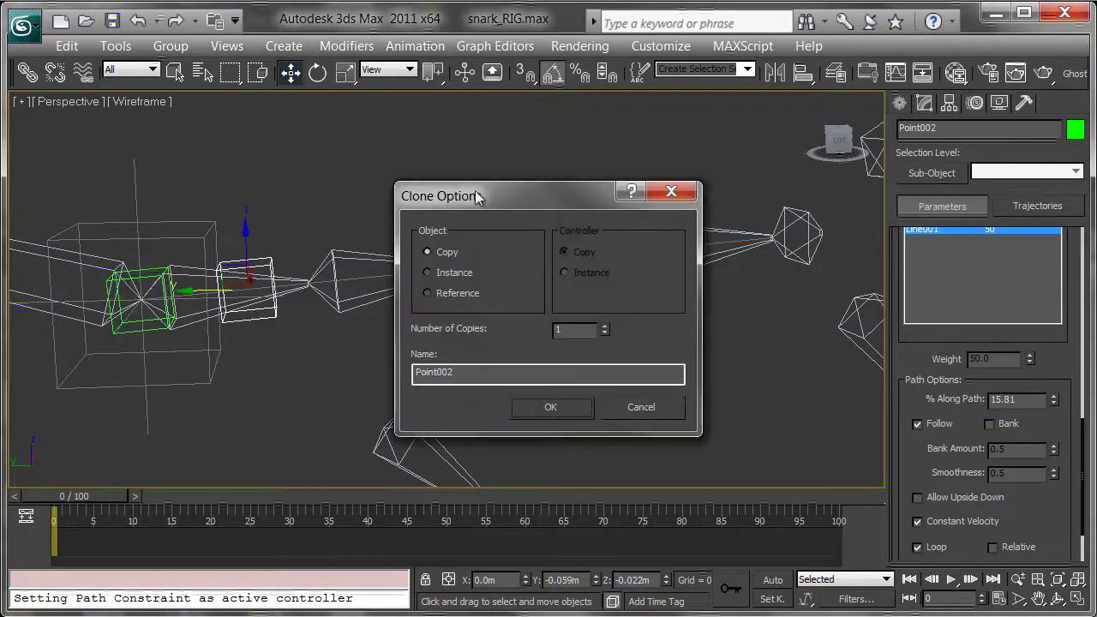
left_click_drag(477, 197, 512, 351)
left_click_drag(607, 381, 554, 227)
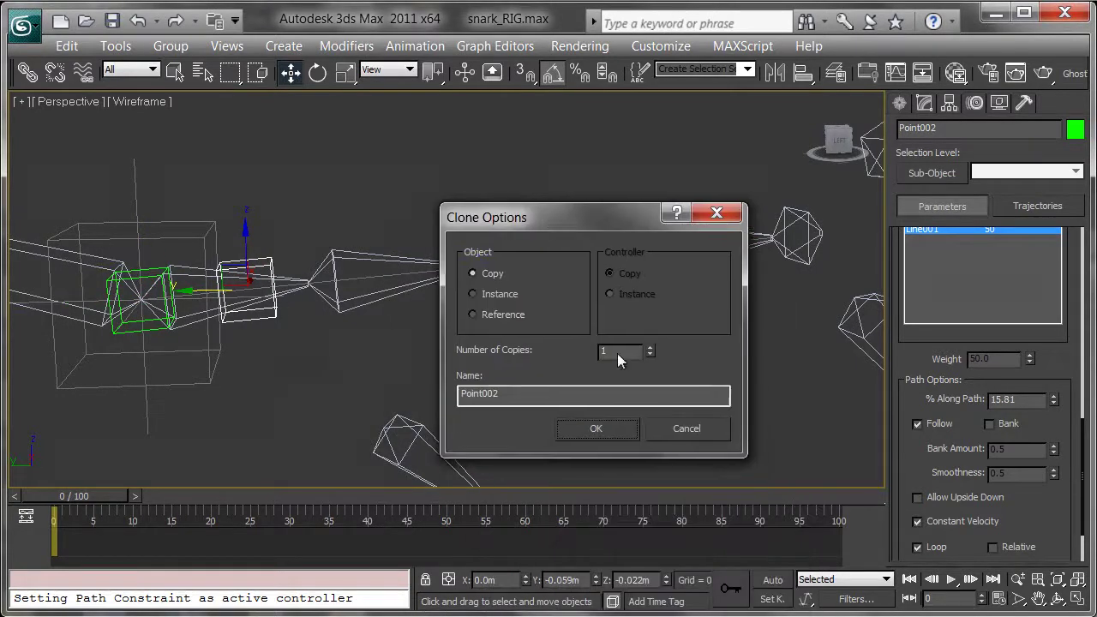
left_click(649, 348)
left_click(649, 348)
left_click(649, 348)
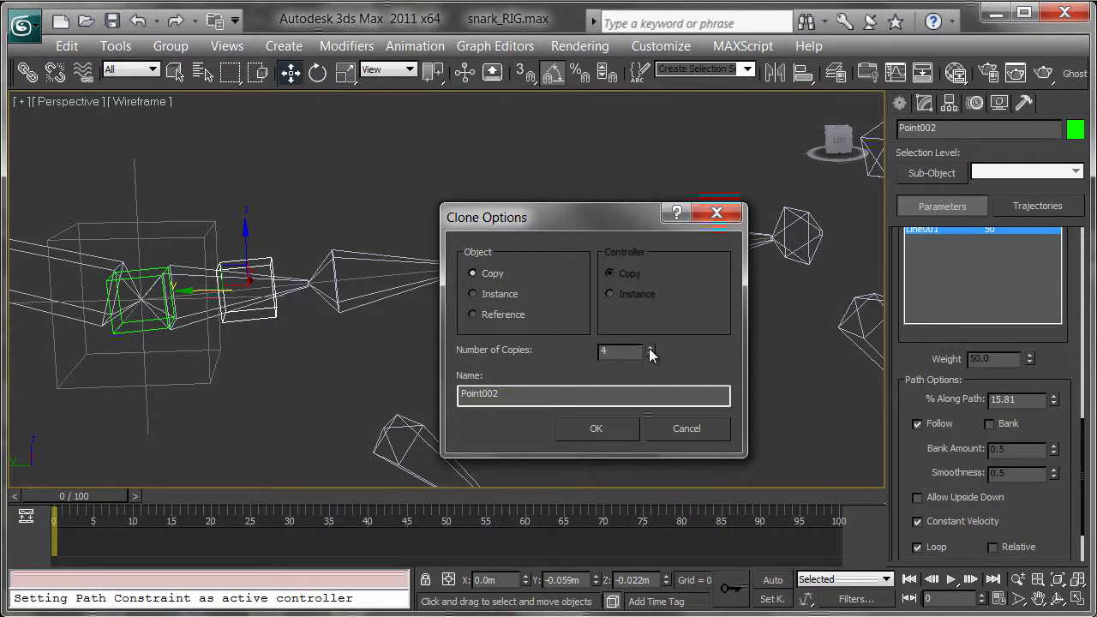
left_click(594, 429)
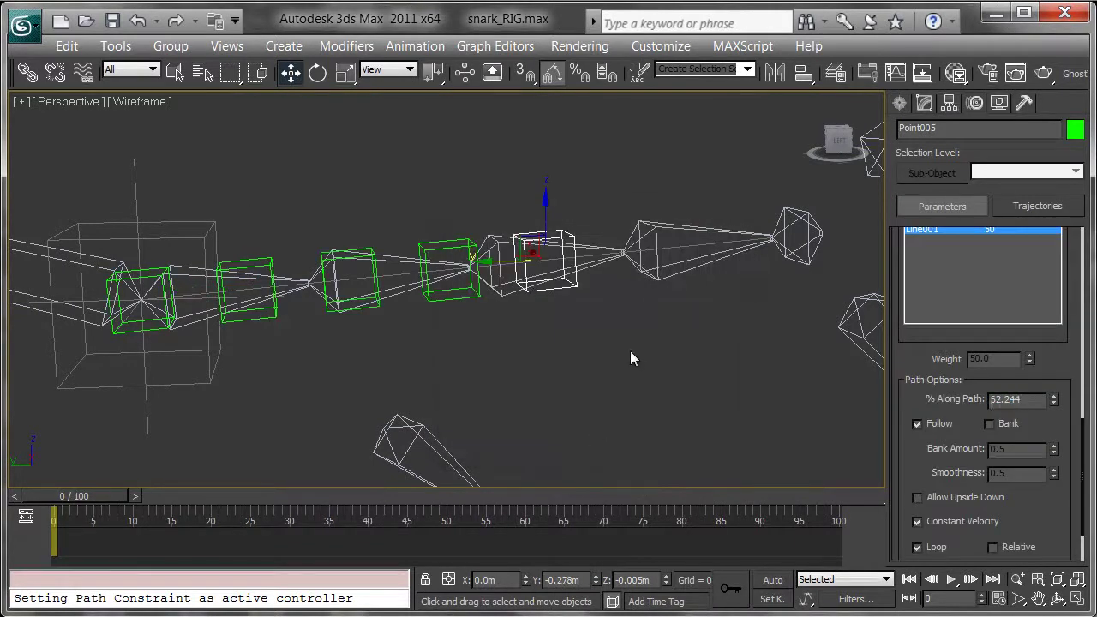
Set % Along Path to 100 for the last Point helper and to 75 for the one before it.
middle_click_drag(630, 351, 614, 361)
type("100")
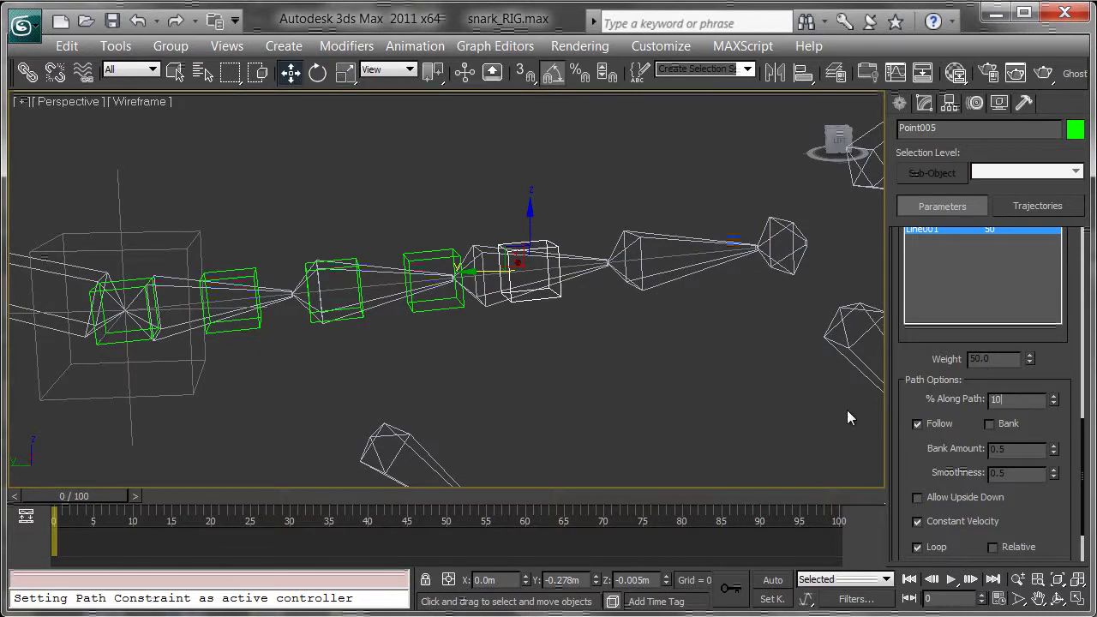
key("Return")
left_click(444, 311)
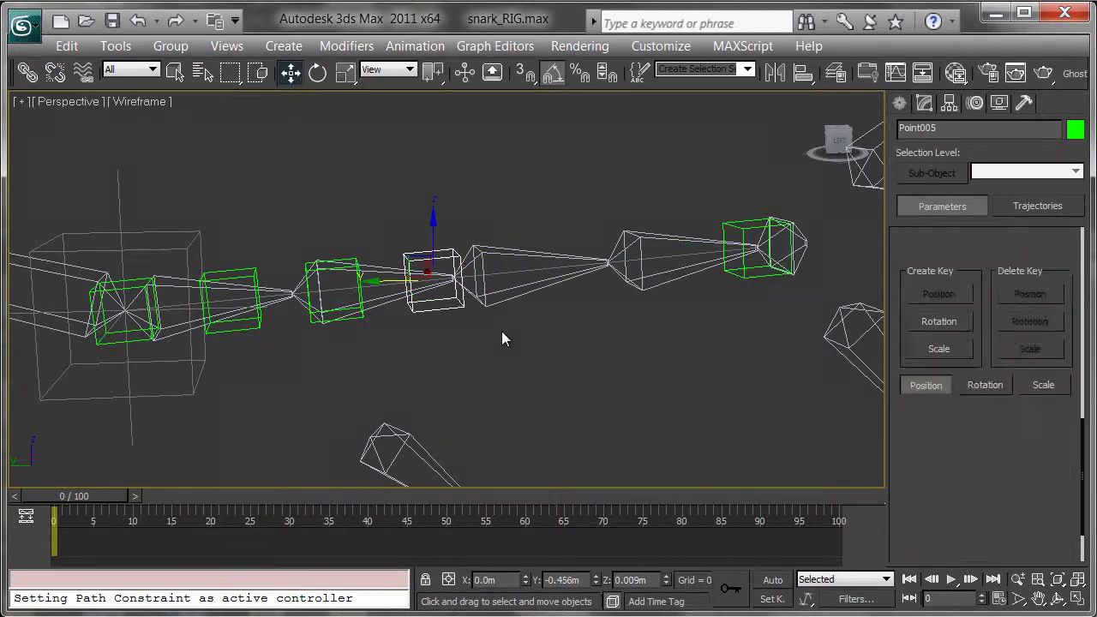
type("75")
key("Return")
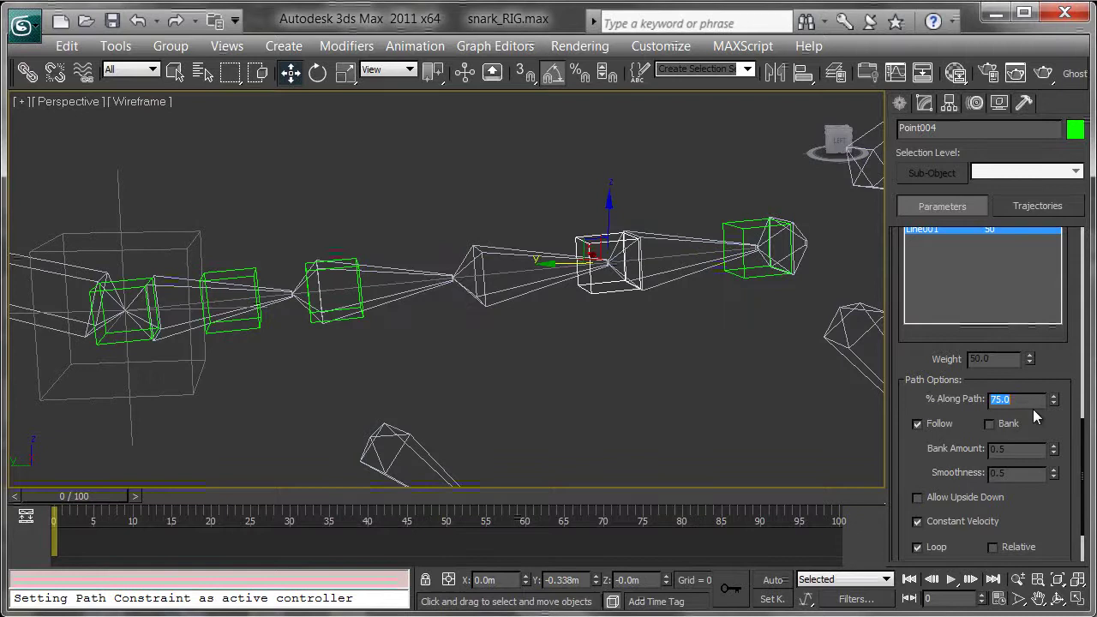
Set % Along Path to 50 for the middle Point helper on the spine line.
left_click(386, 325)
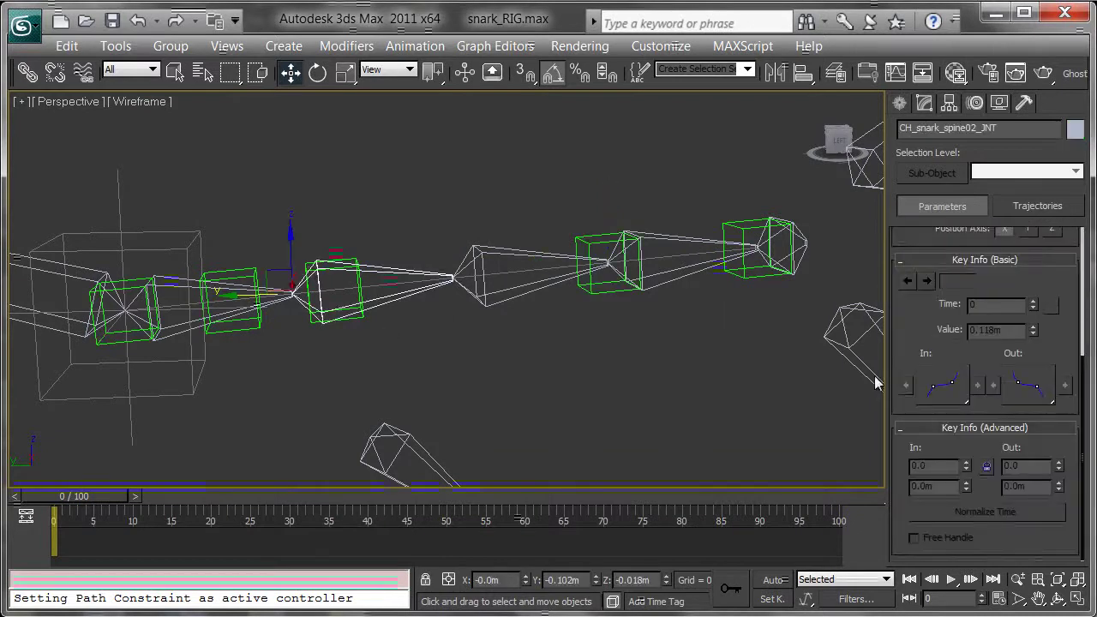
left_click(354, 259)
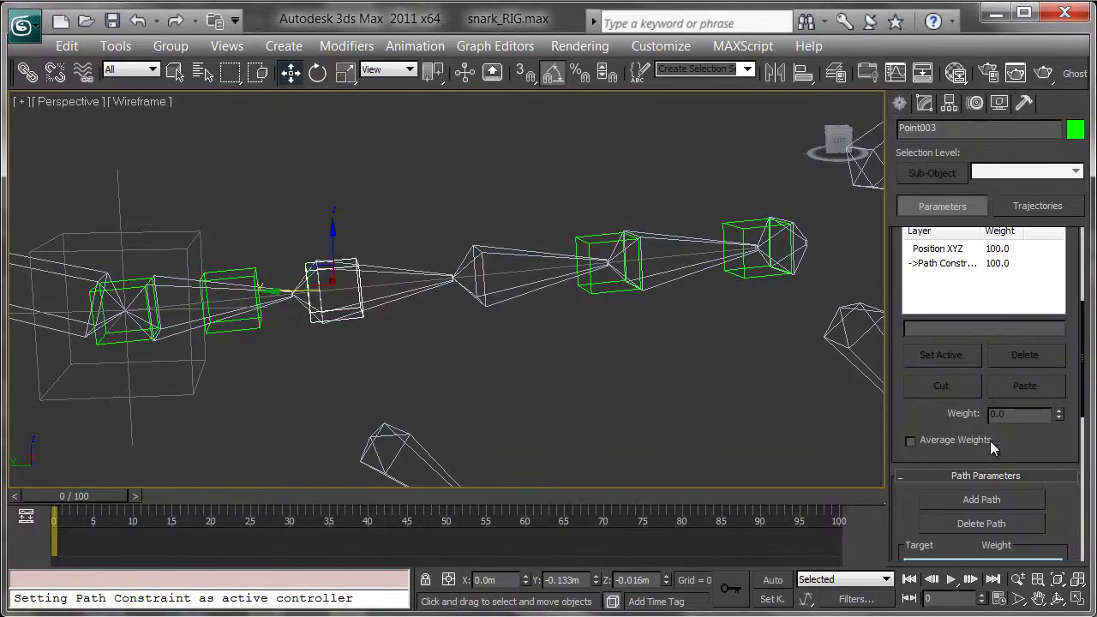
left_click_drag(914, 425, 892, 220)
left_click_drag(922, 494, 922, 415)
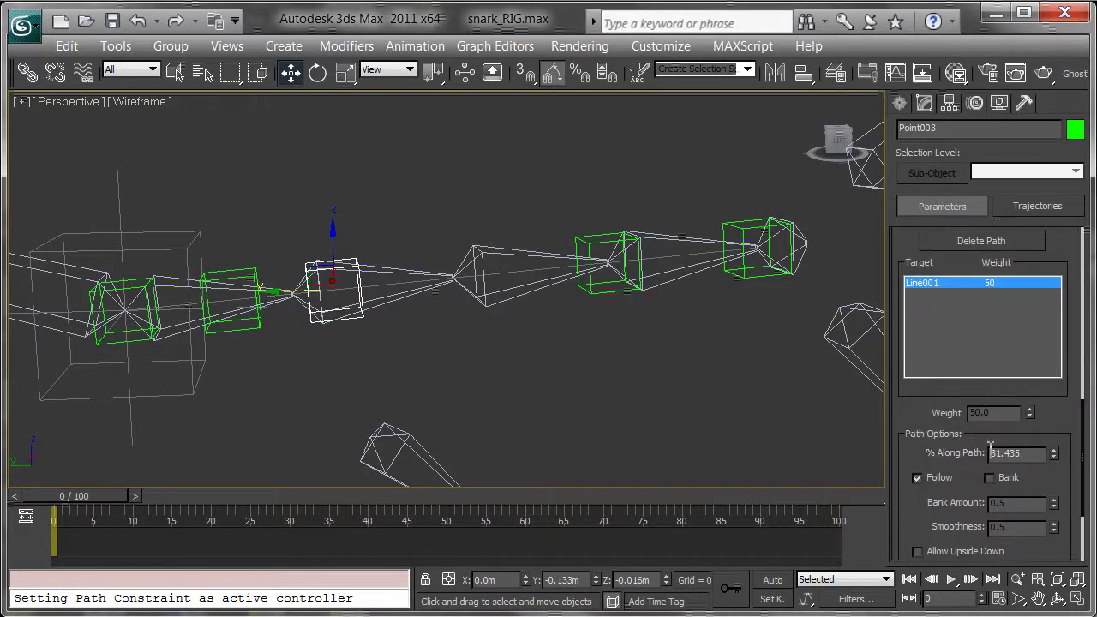
double_click(1042, 454)
type("50")
key("Return")
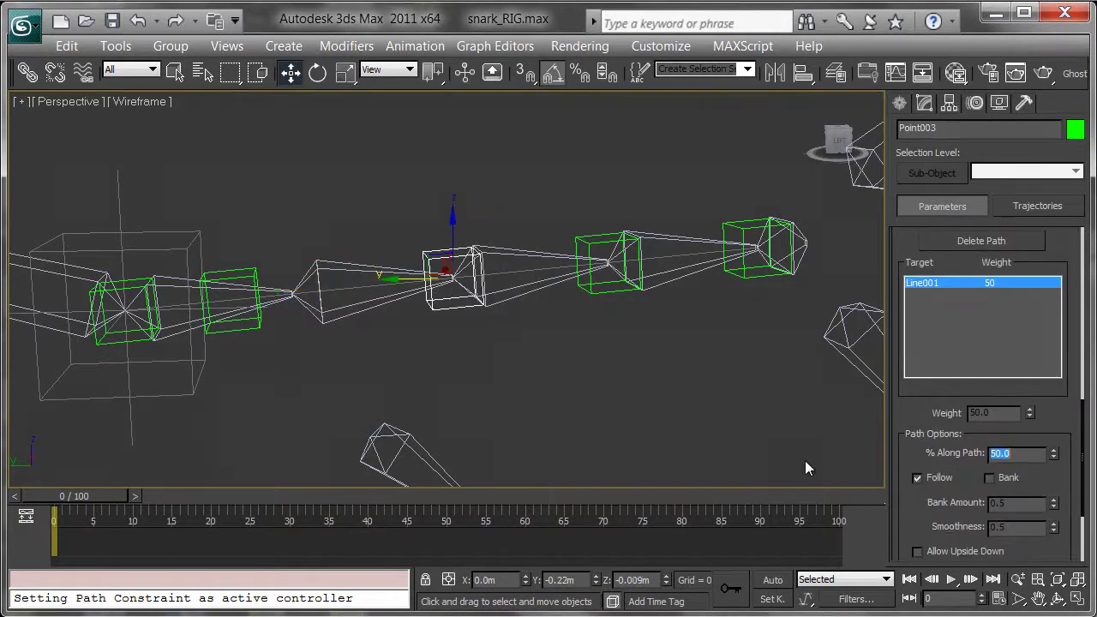
Set % Along Path to 25 for the second Point helper on the spine line.
left_click(251, 269)
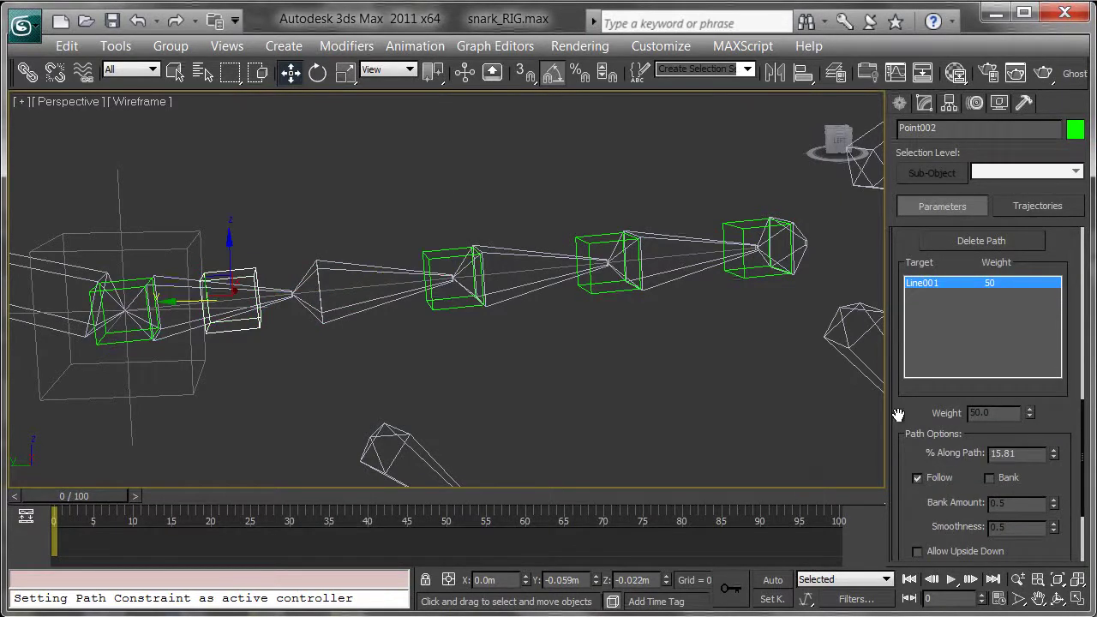
double_click(1027, 462)
type("25")
key("Return")
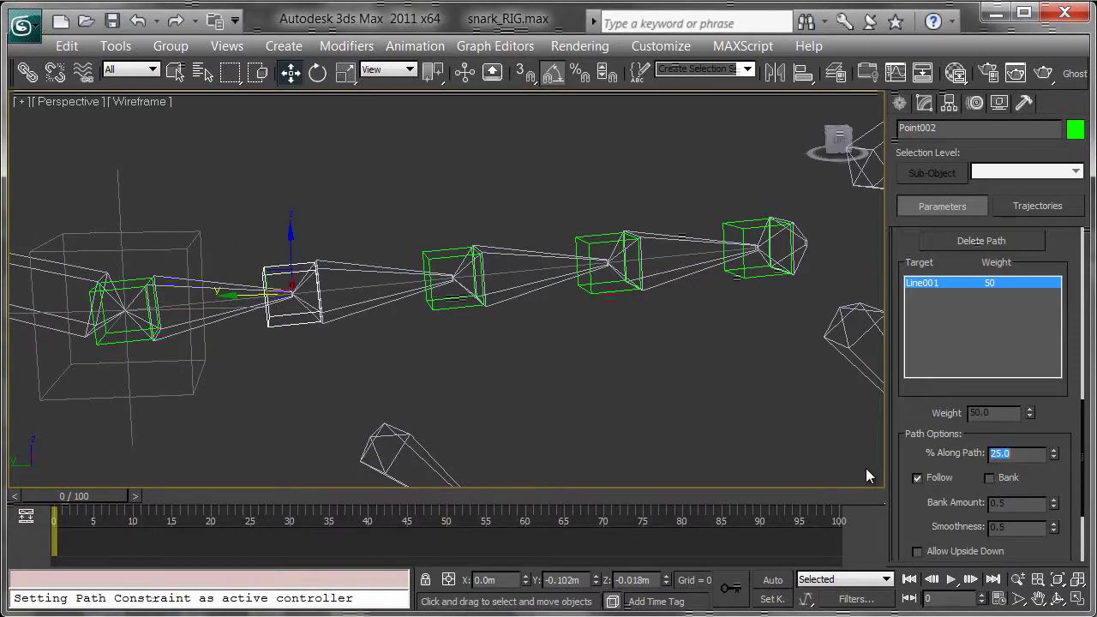
Try to move the middle Point helper directly, away from its place on the spine line.
middle_click_drag(449, 370, 532, 367, "alt")
left_click(473, 293)
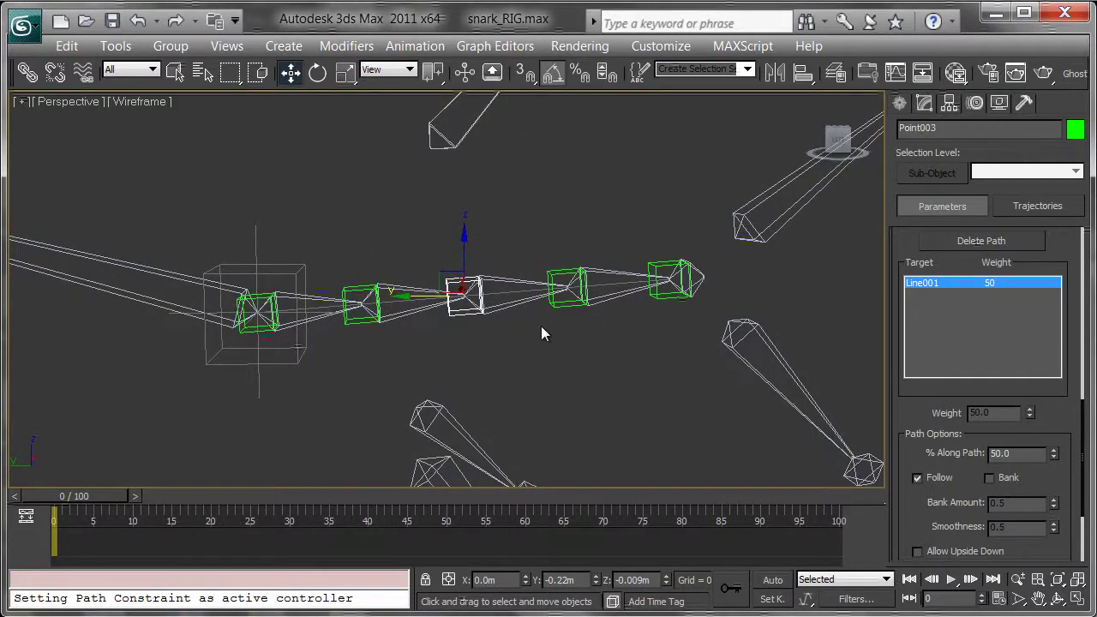
middle_click_drag(490, 326, 484, 346)
scroll(492, 326, "up", 3)
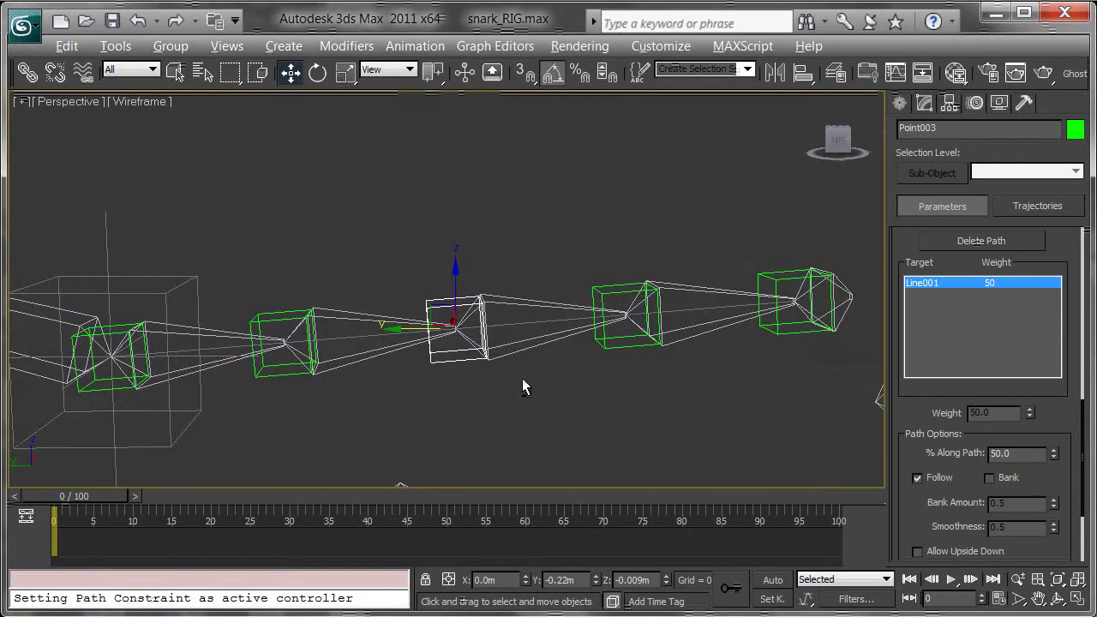
scroll(522, 379, "down", 3)
left_click_drag(436, 296, 519, 294)
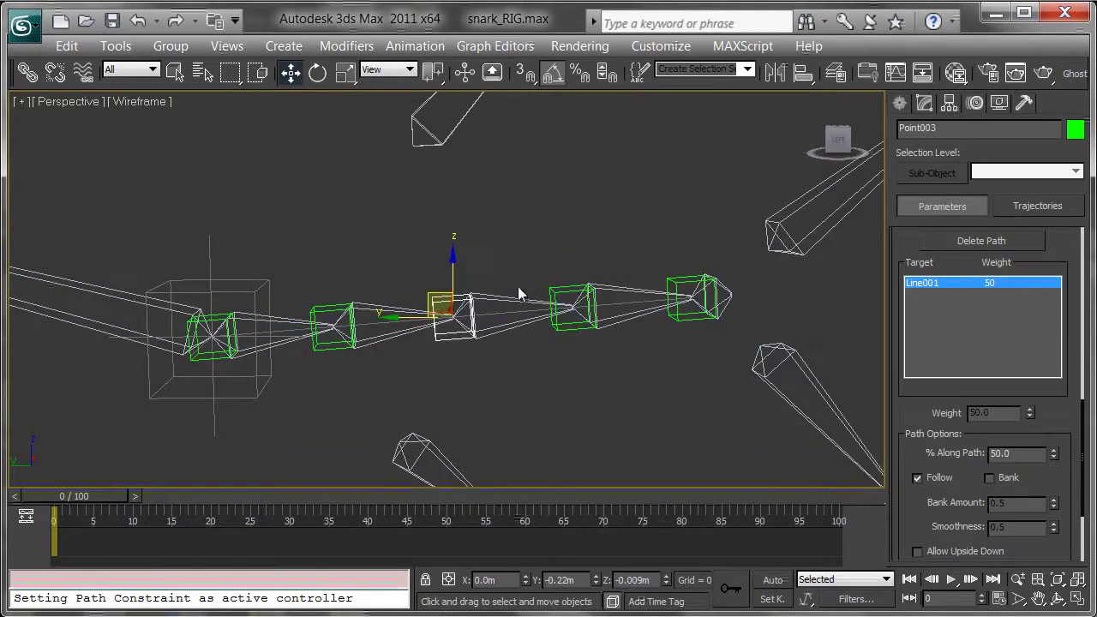
Test moving the spine line's middle vertex at the base Line level, cancel each move and leave vertex editing.
left_click(502, 313)
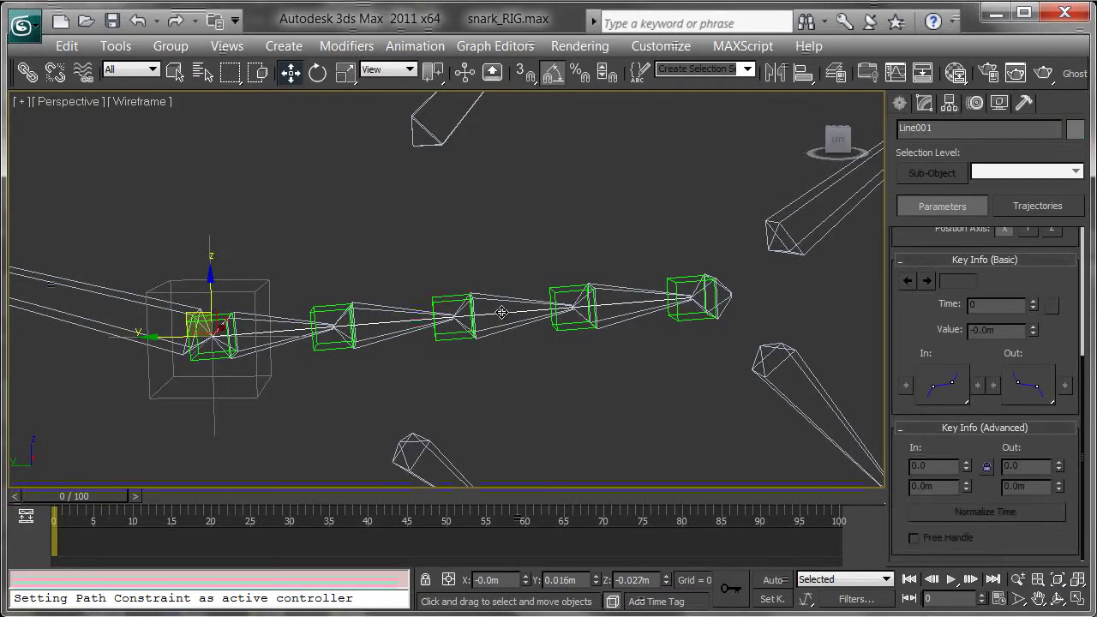
left_click(924, 103)
left_click(945, 197)
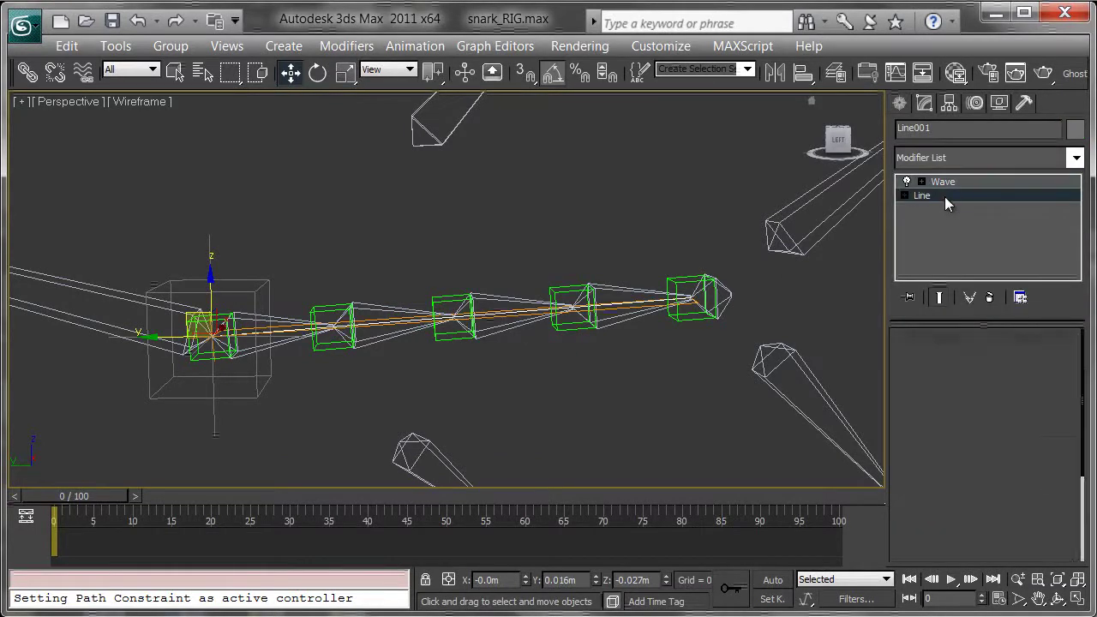
left_click(955, 399)
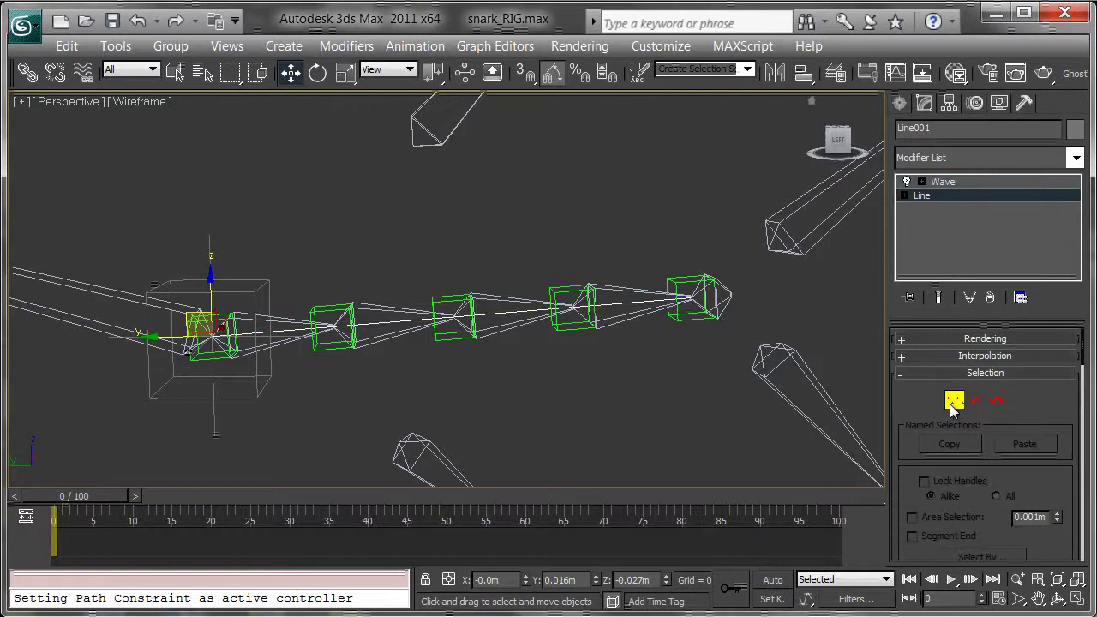
left_click_drag(437, 296, 495, 367)
left_click_drag(429, 295, 450, 146)
right_click(450, 146)
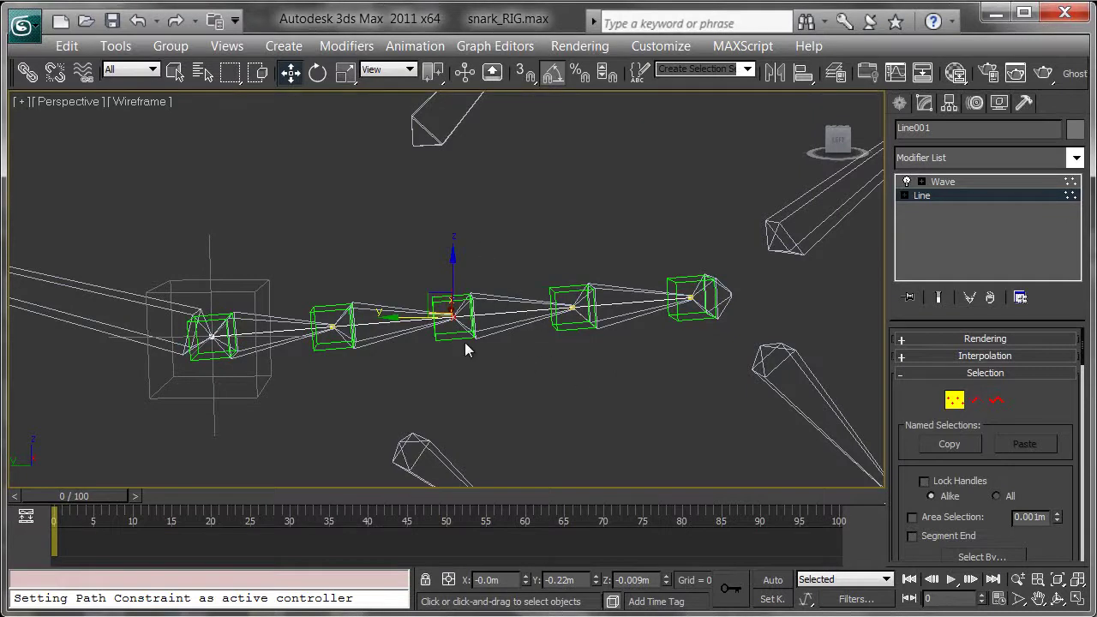
left_click_drag(427, 294, 417, 348)
right_click(417, 348)
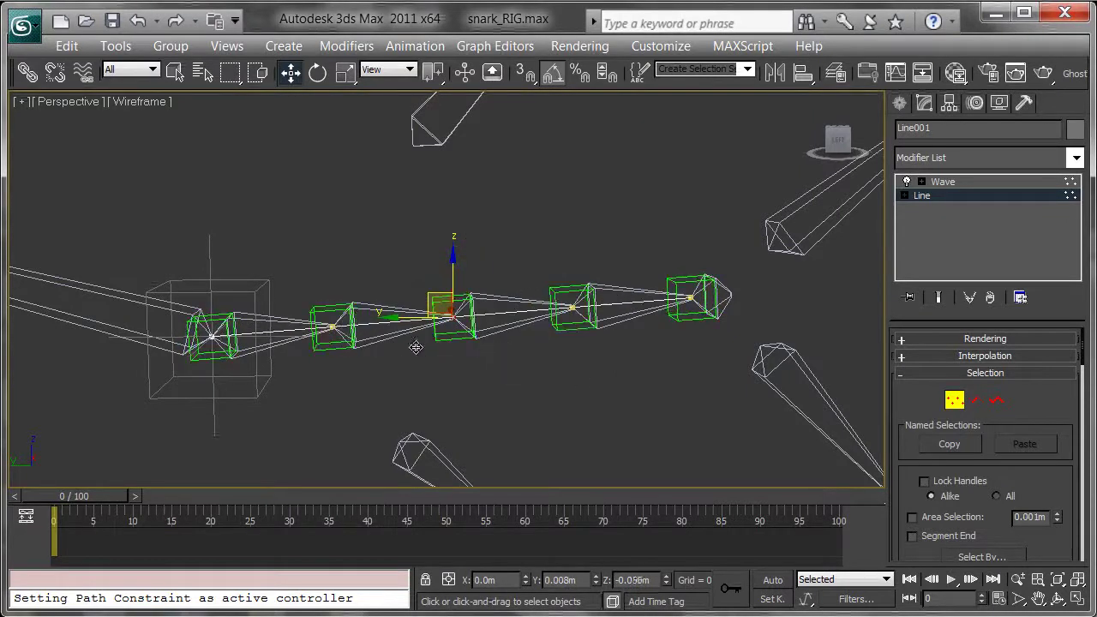
left_click(955, 401)
Test the Wave modifier's Amplitude 1 to see how the Point helpers follow, and reset it to 0.
left_click(979, 183)
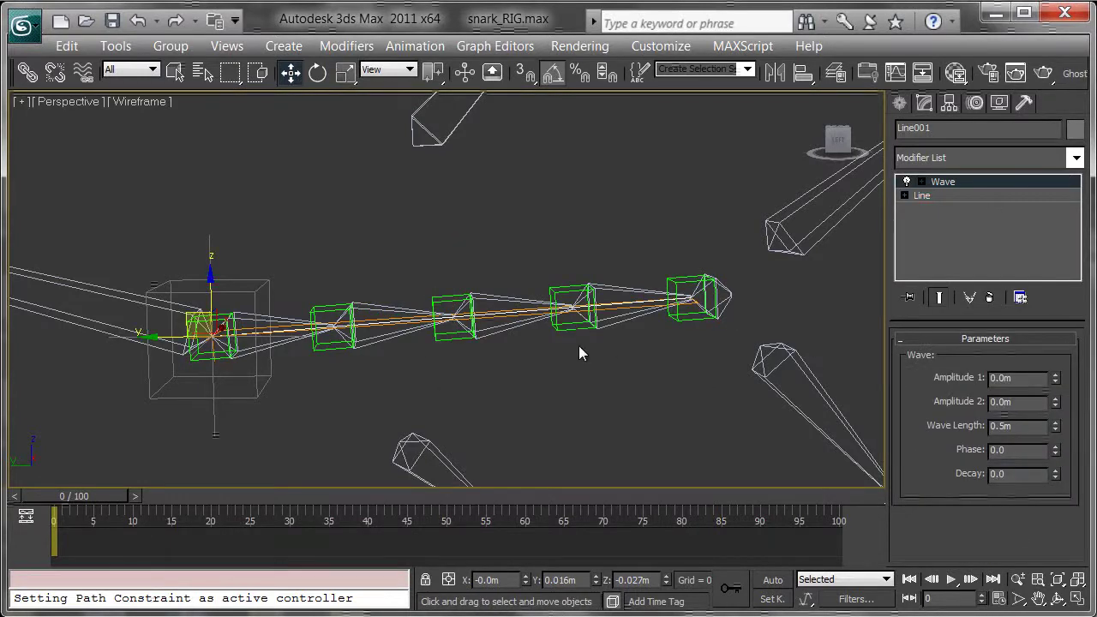
middle_click_drag(579, 346, 592, 371, "alt")
mouse_move(1056, 385)
left_mouse_down()
mouse_move(1057, 368)
mouse_move(1056, 447)
mouse_move(1056, 401)
left_mouse_up()
right_click(1056, 449)
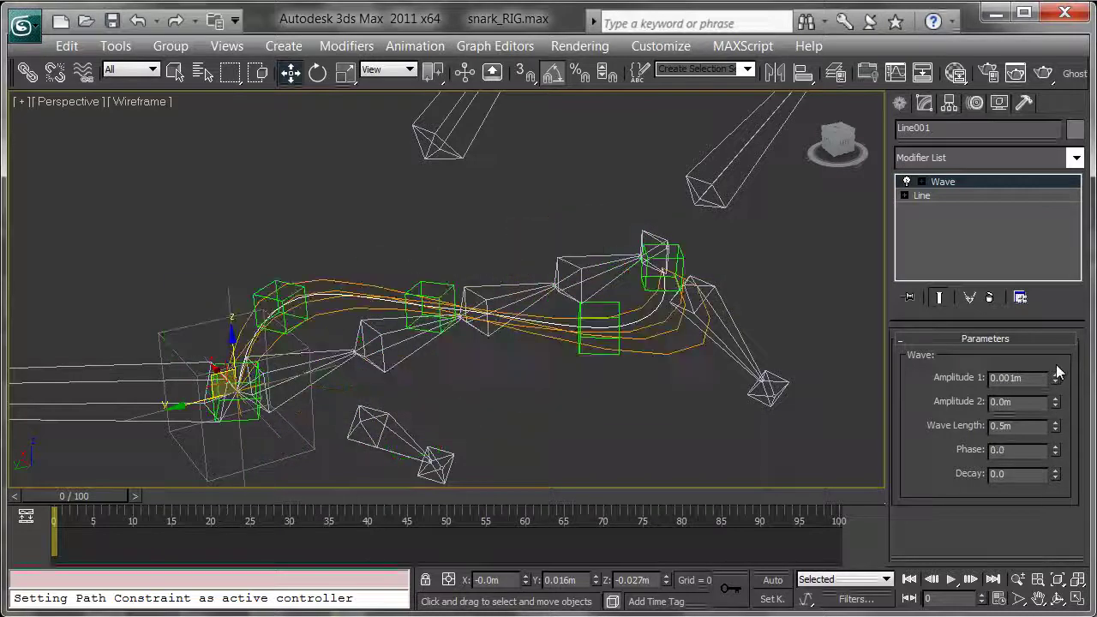
right_click(1057, 377)
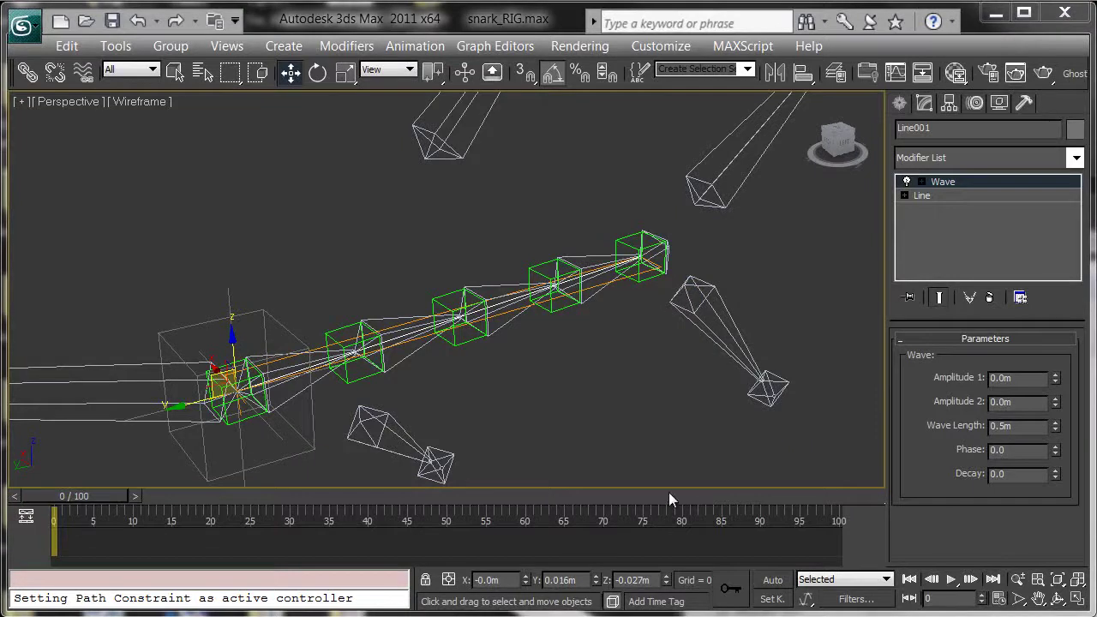
Apply a Position Constraint to the CH_snark_spine01_JNT bone with the first helper, Point001, as its target.
middle_click_drag(669, 492, 549, 308, "alt")
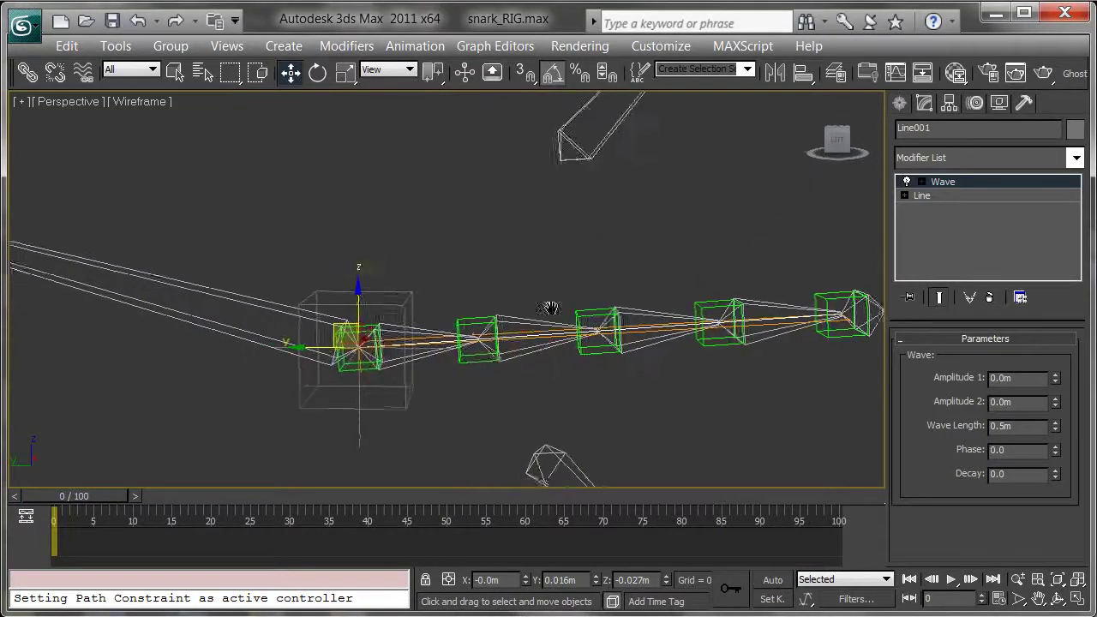
scroll(582, 330, "up", 3)
left_click(464, 326)
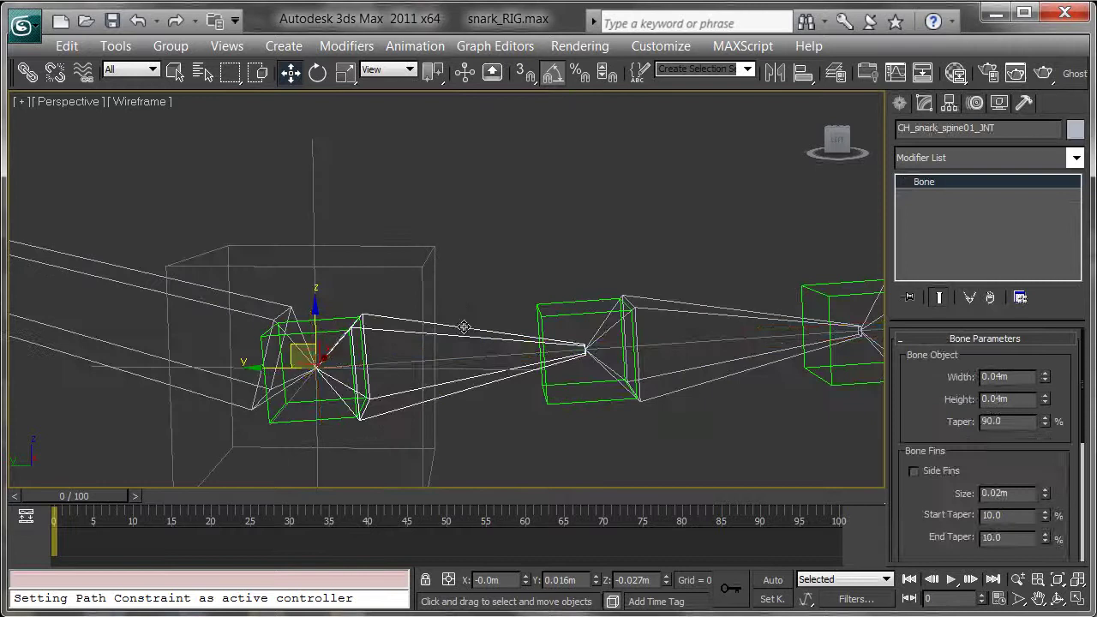
middle_click_drag(617, 352, 571, 310)
left_click(415, 47)
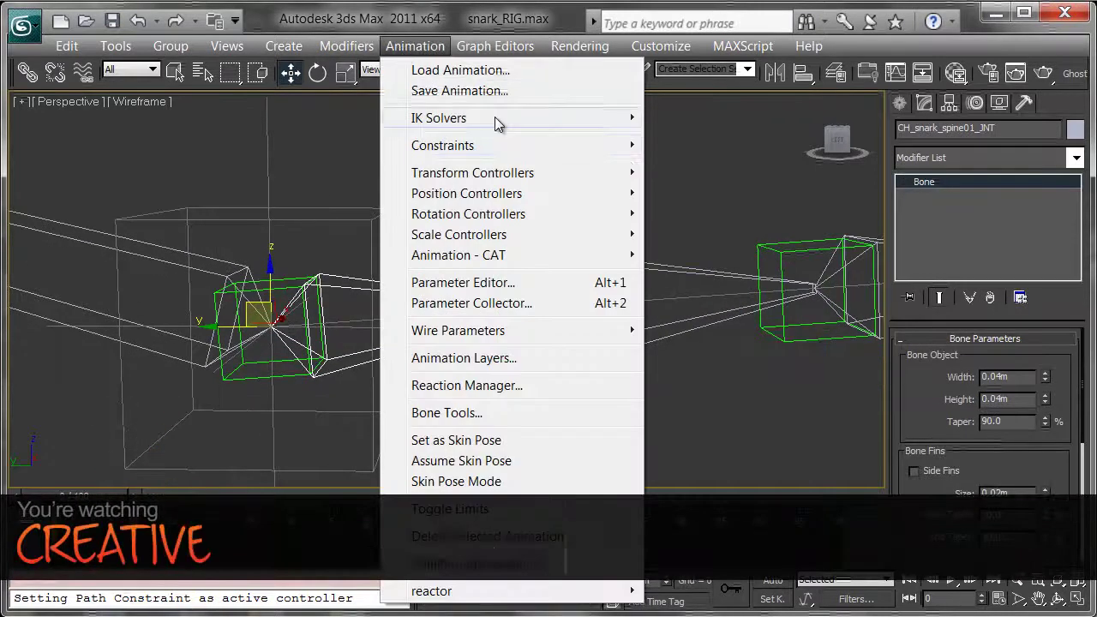
mouse_move(639, 148)
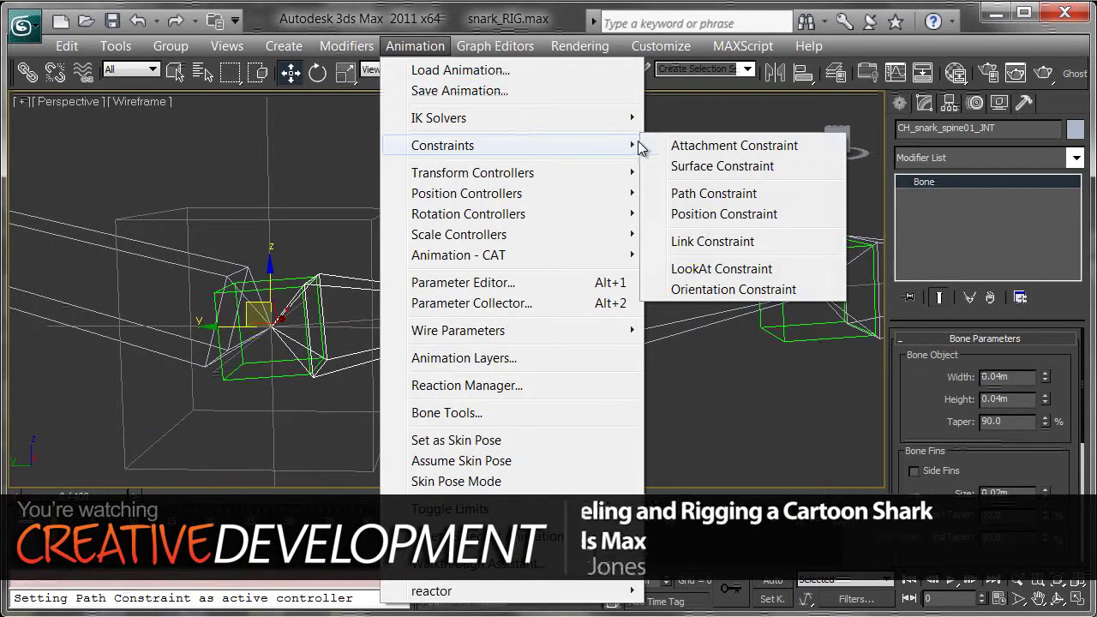
left_click(770, 218)
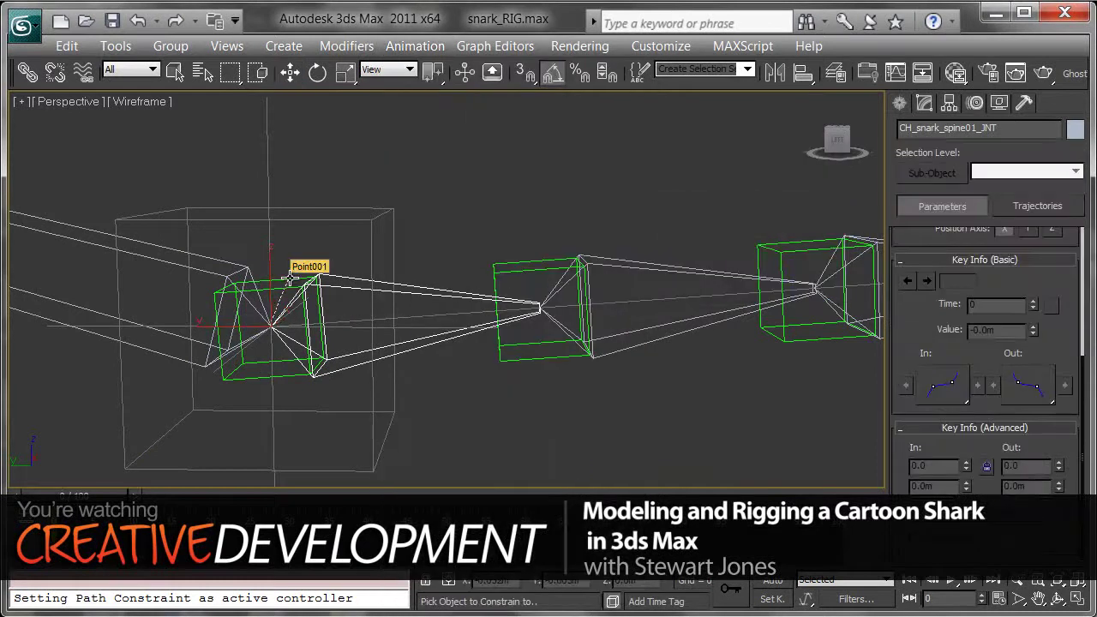
left_click(289, 278)
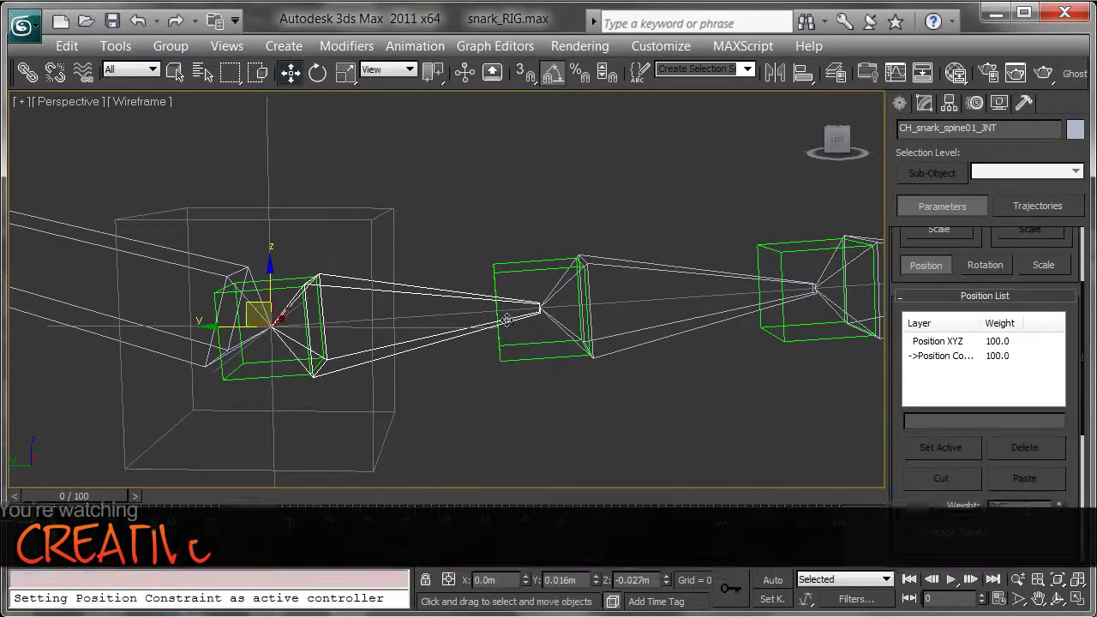
Apply a Position Constraint to the CH_snark_spine02_JNT bone, targeting the Point helper at its base.
middle_click_drag(511, 319, 288, 307)
middle_click_drag(426, 256, 401, 271)
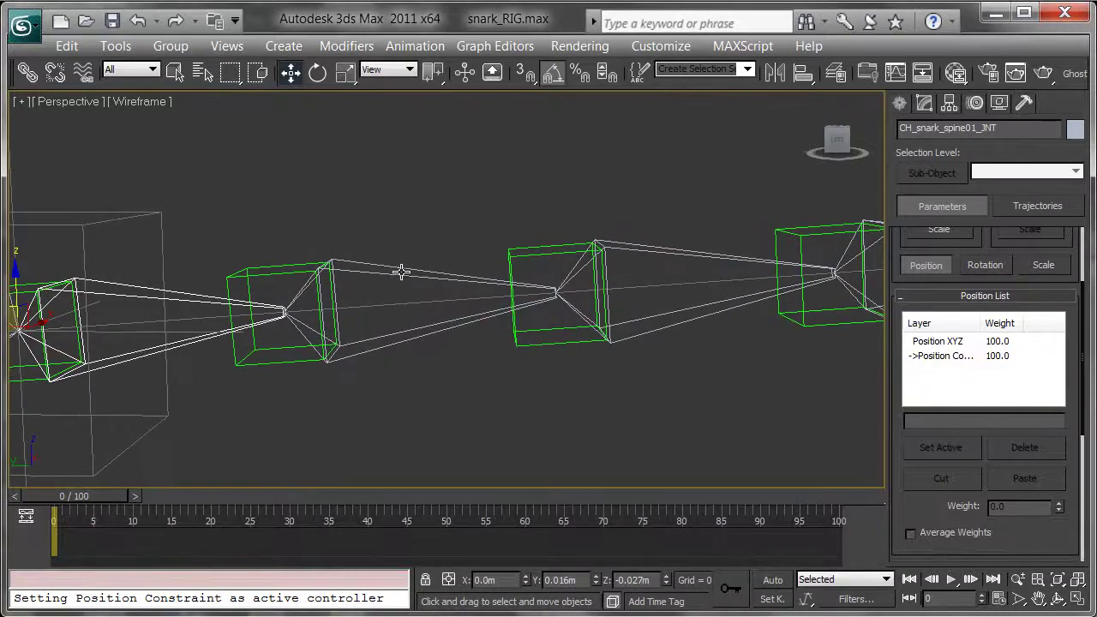
left_click(395, 286)
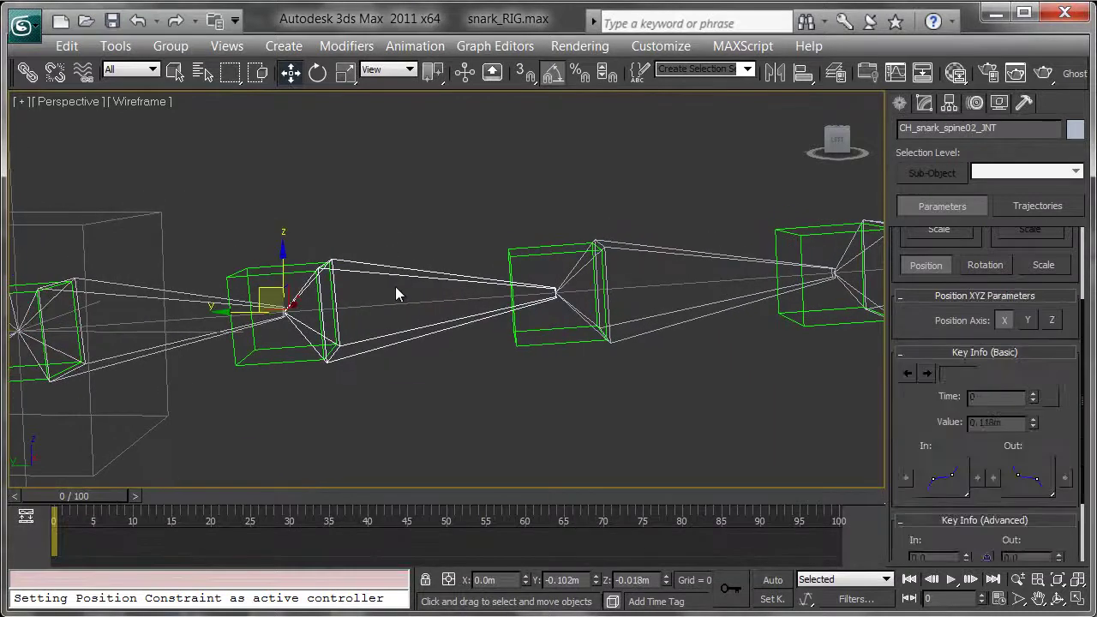
left_click(397, 49)
mouse_move(548, 146)
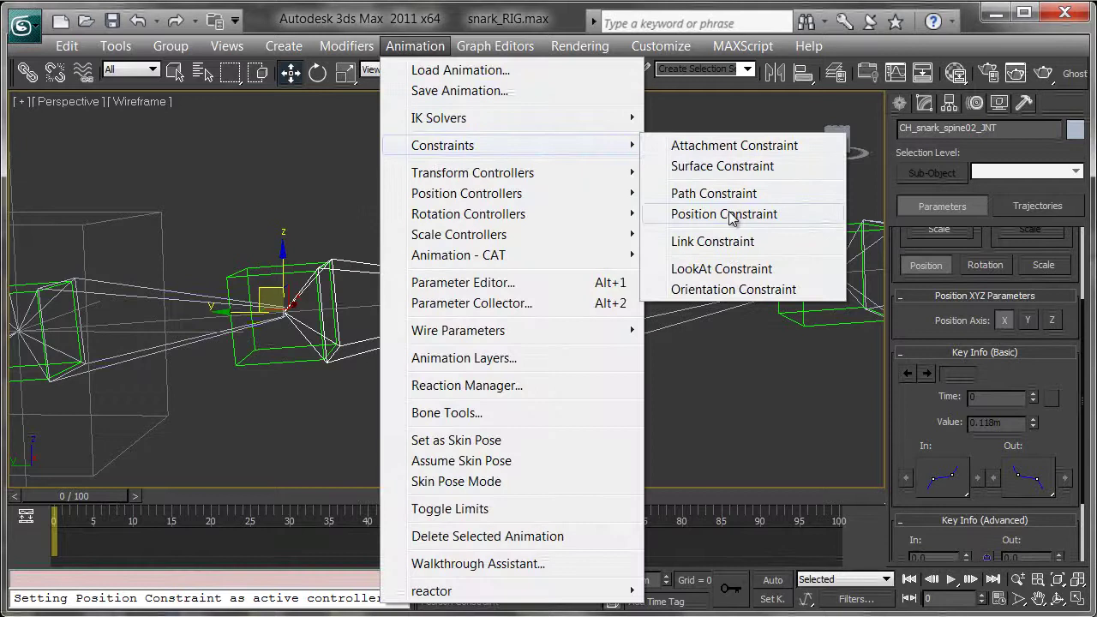
left_click(688, 214)
left_click(264, 276)
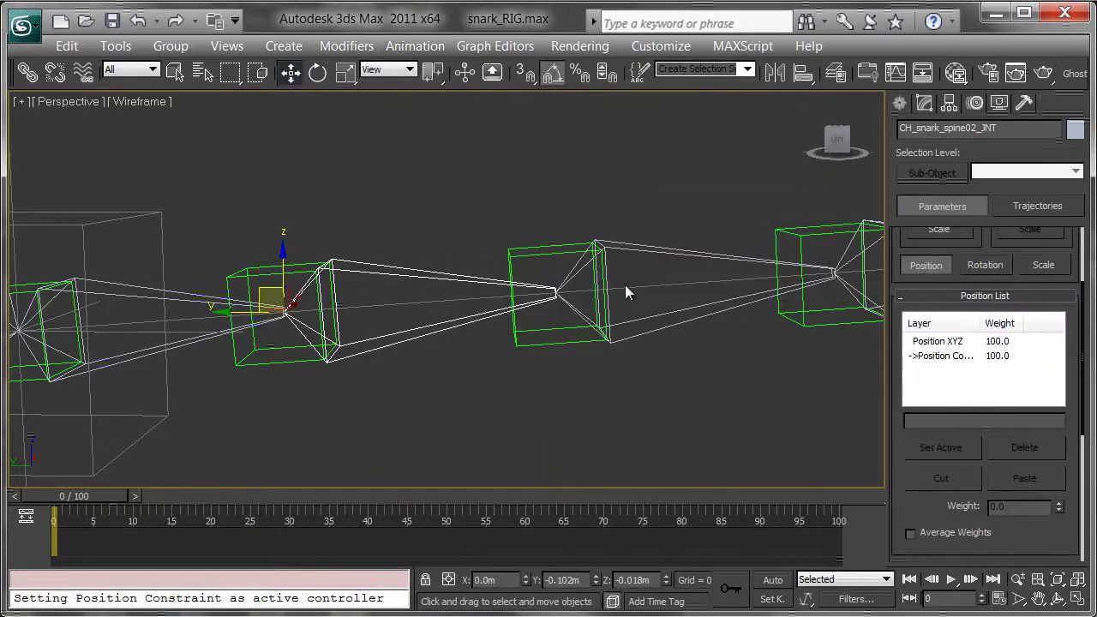
Apply a Position Constraint to the CH_snark_spine03_JNT bone, targeting the Point helper at its base.
middle_click_drag(382, 300, 332, 310)
left_click(332, 309)
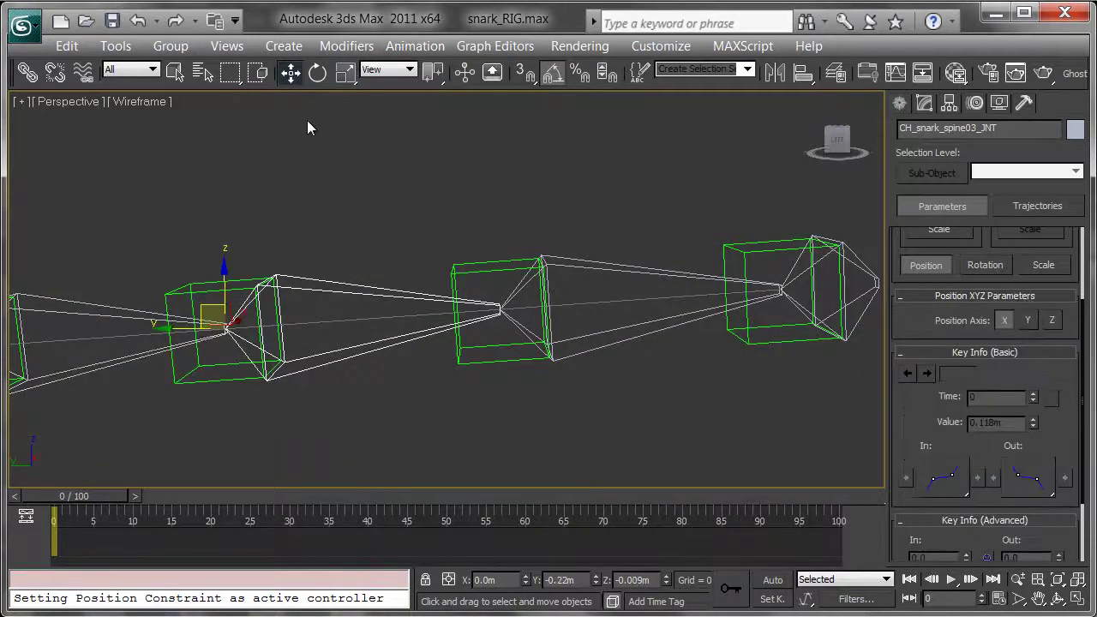
left_click(415, 46)
mouse_move(541, 147)
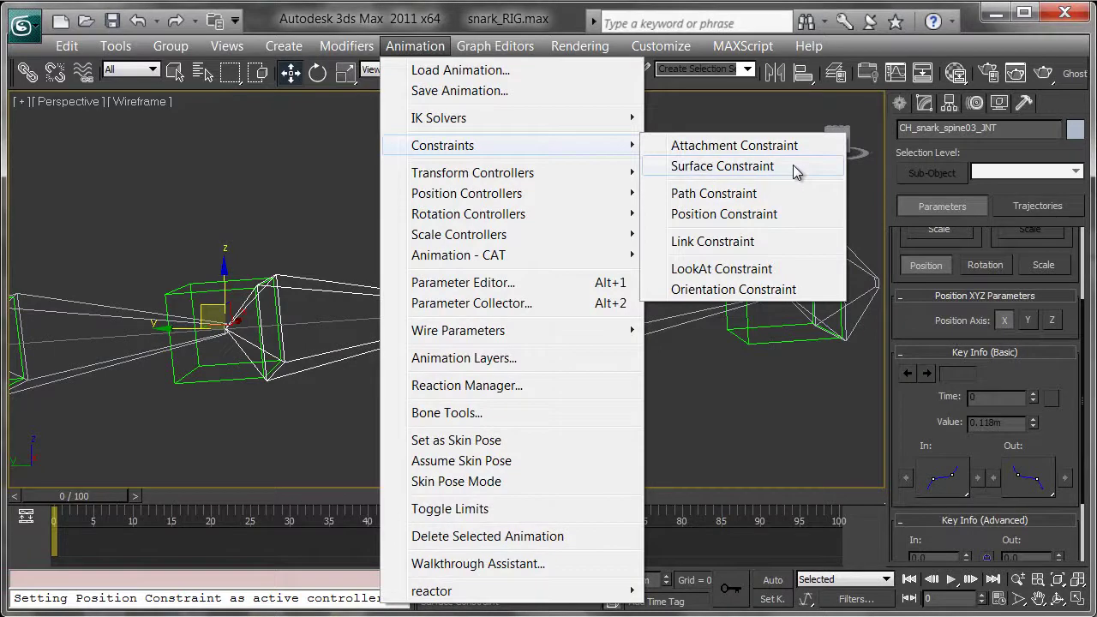
left_click(787, 217)
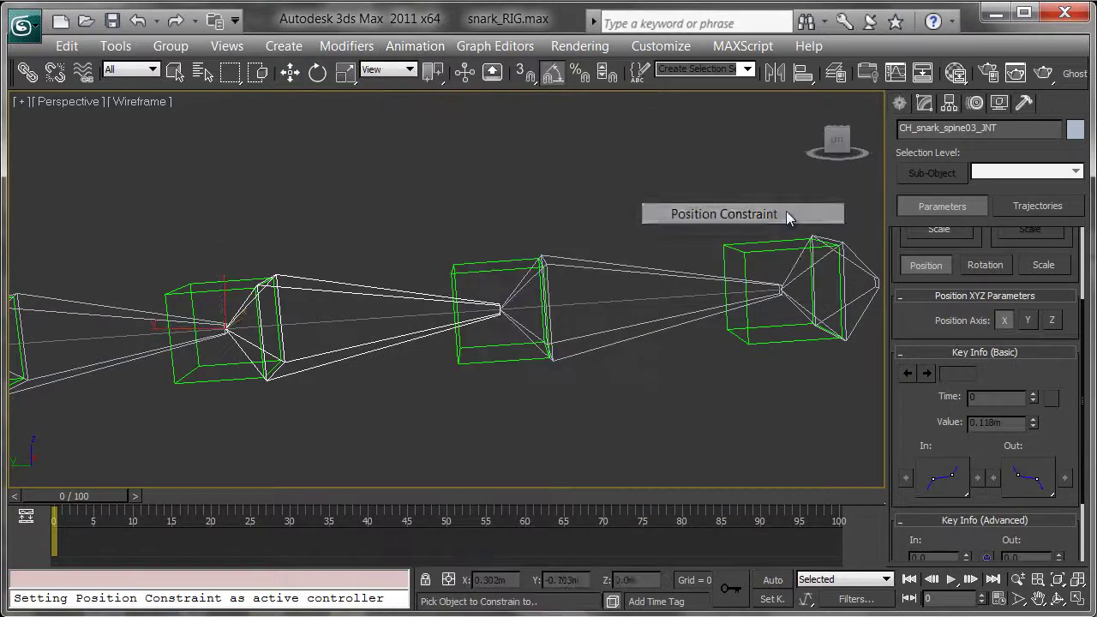
left_click(207, 285)
Apply a Position Constraint to the CH_snark_spine04_JNT bone, targeting the Point helper at its base.
middle_click_drag(581, 269, 403, 263)
left_click_drag(426, 214, 428, 261)
left_click(416, 274)
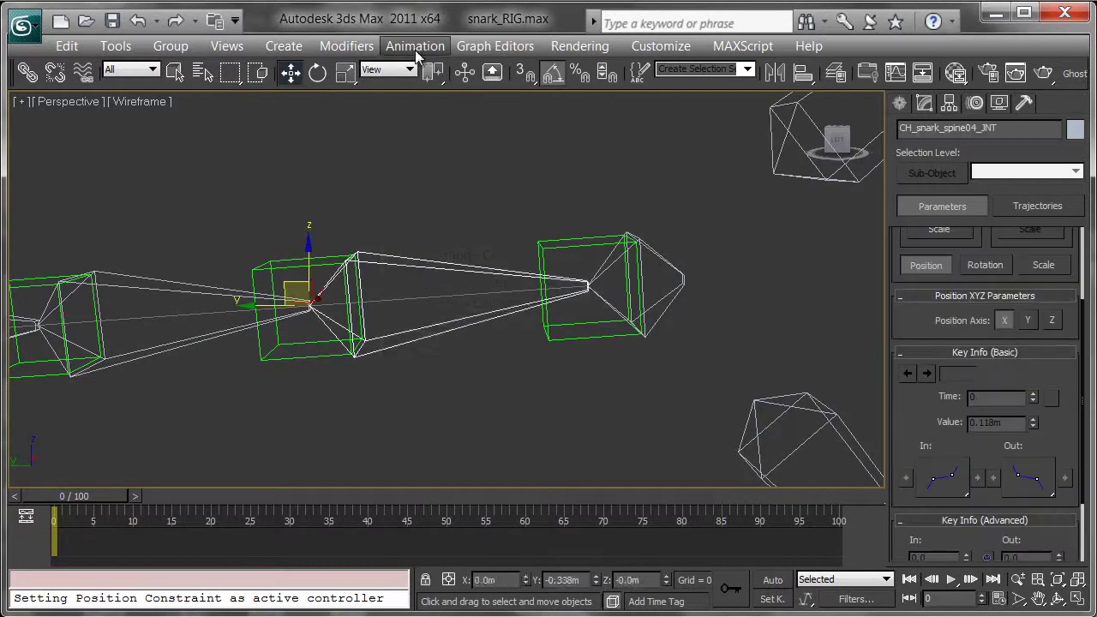
left_click(415, 46)
mouse_move(558, 149)
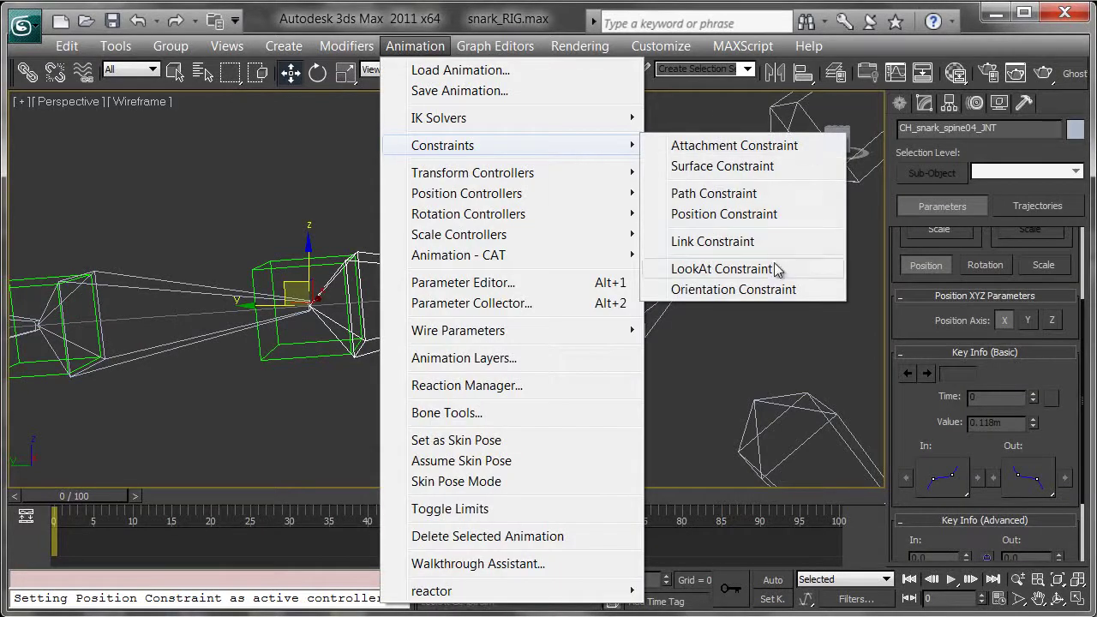
left_click(710, 216)
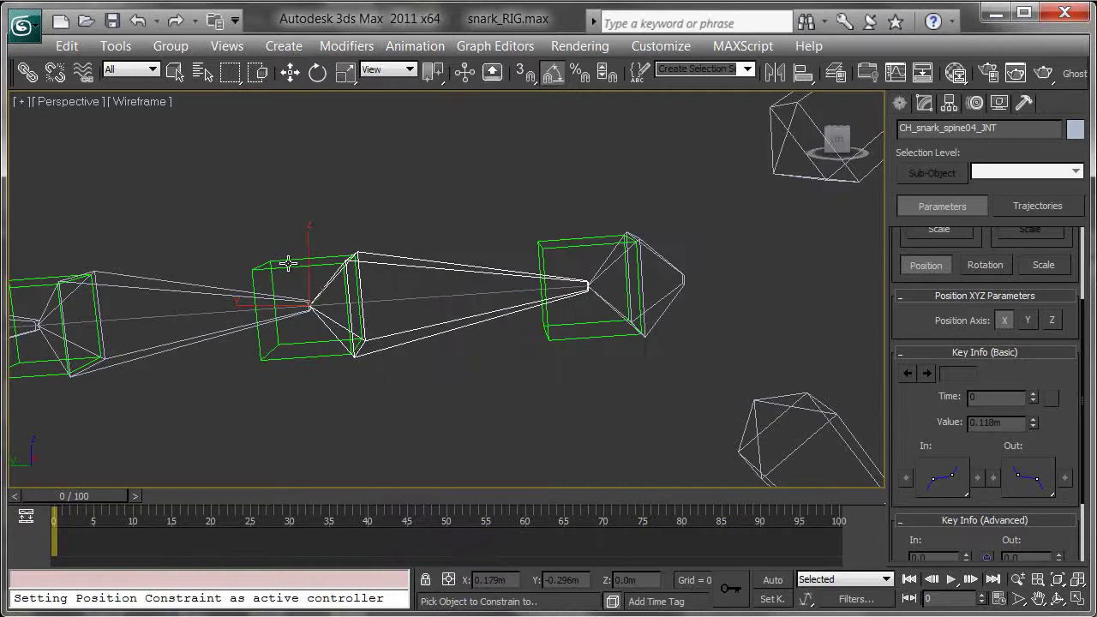
left_click(560, 298)
Apply a Position Constraint to the CH_snark_spine0End_JNT bone, targeting the Point helper at its base.
middle_click_drag(662, 289, 533, 295)
left_click(480, 271)
left_click(422, 44)
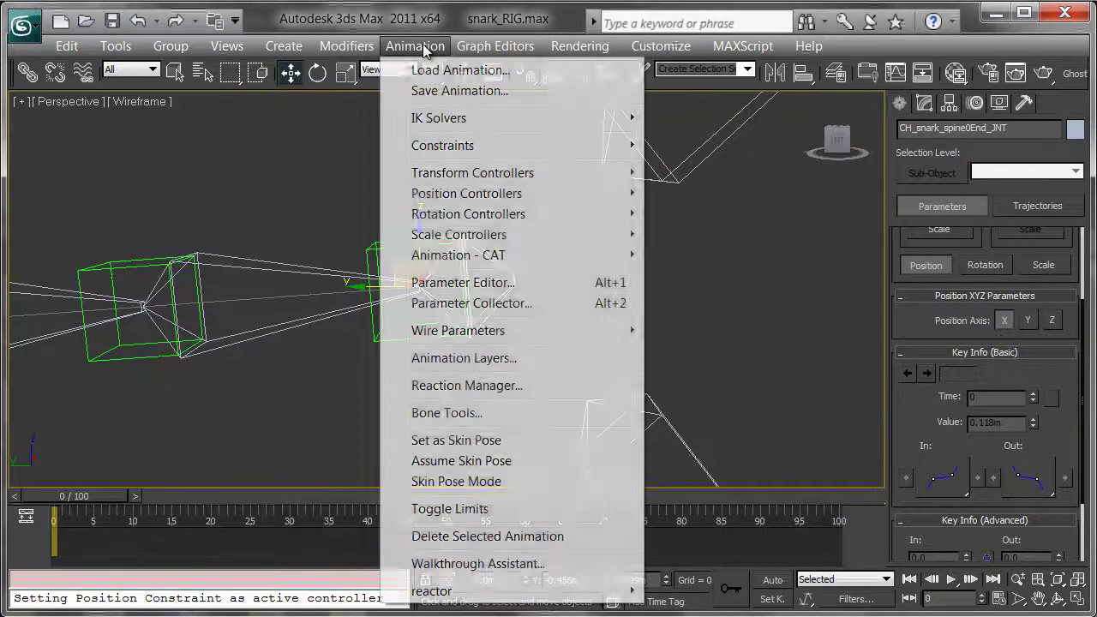
mouse_move(506, 148)
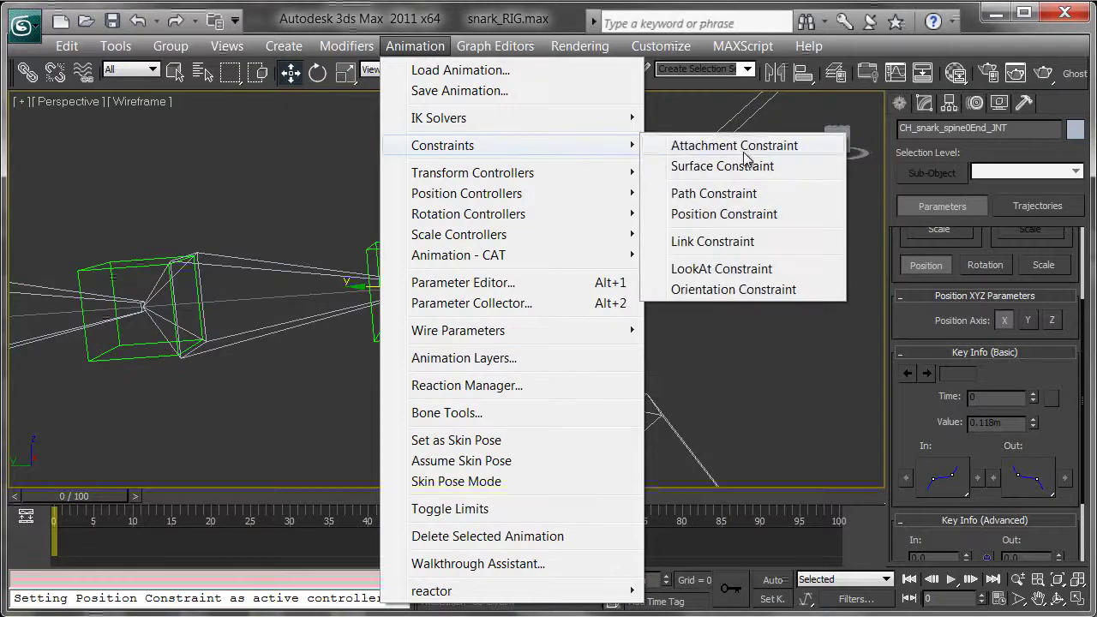
left_click(724, 216)
left_click(404, 240)
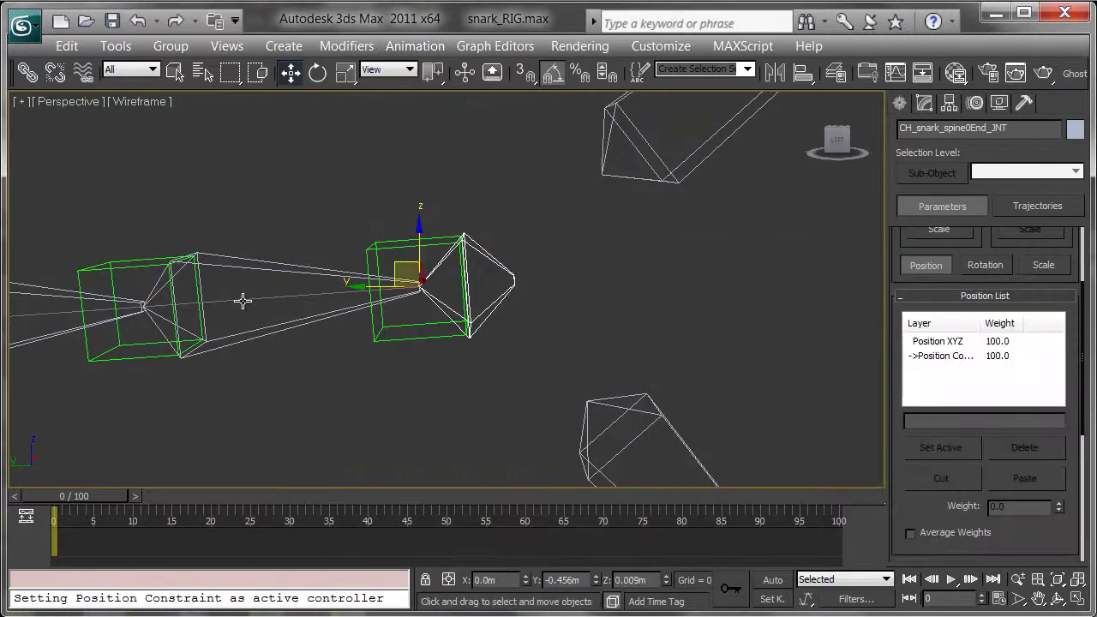
Try moving the middle vertex of the Line001 spline upward to test how the position-constrained spine bones follow.
middle_click_drag(703, 262, 728, 266)
scroll(728, 265, "down", 5)
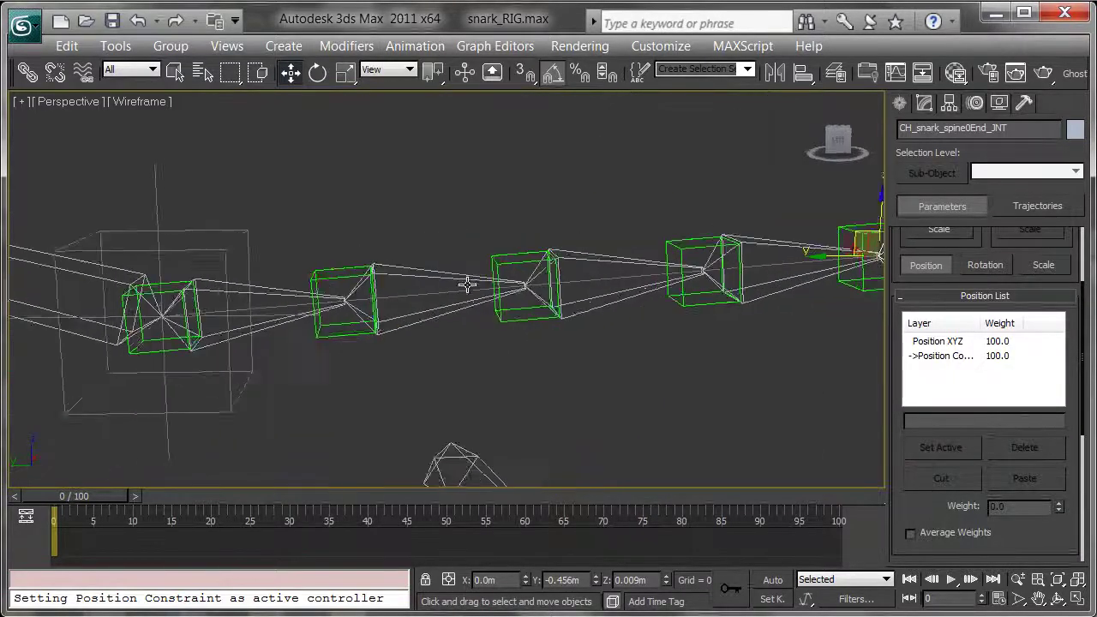
left_click(568, 293)
left_click(925, 103)
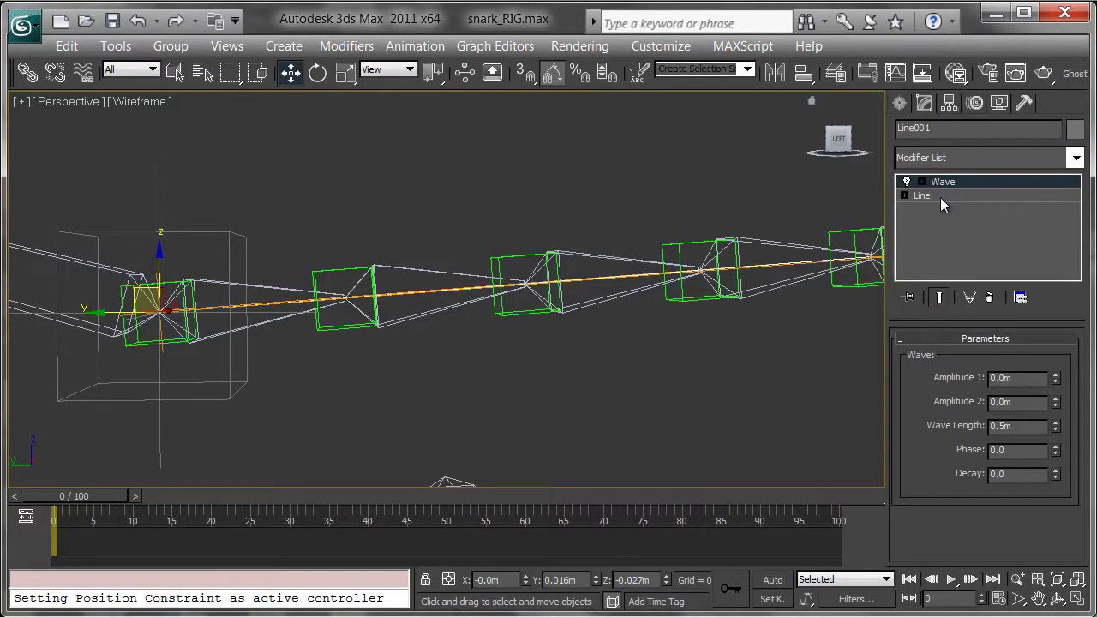
mouse_move(607, 269)
middle_mouse_down("alt")
mouse_move(635, 279)
mouse_move(622, 276)
middle_mouse_up("alt")
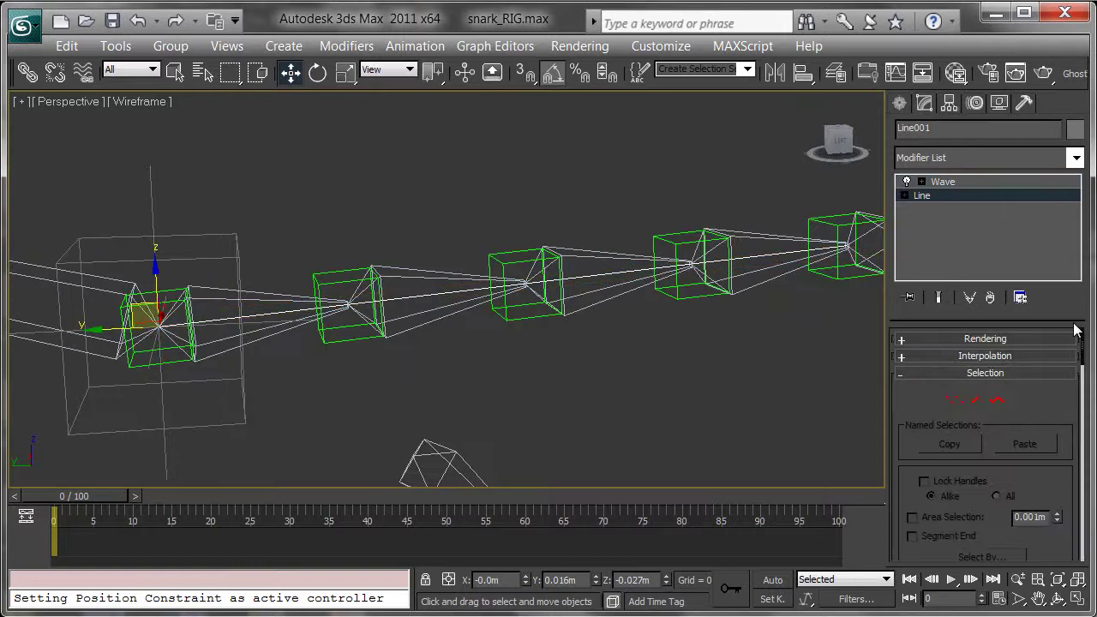
left_click(956, 400)
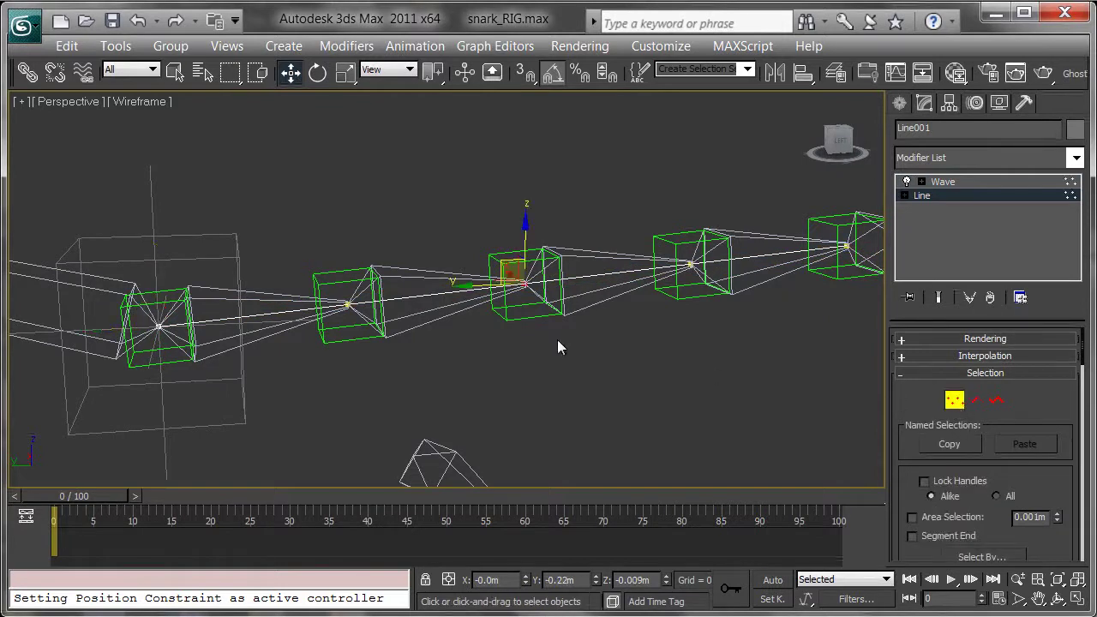
left_click_drag(533, 251, 556, 145)
right_click(557, 147)
Repeat the trial move of the spline's middle vertex with the whole spine in view, and return to the Wave modifier level.
middle_click_drag(544, 245, 469, 248)
scroll(469, 248, "down", 3)
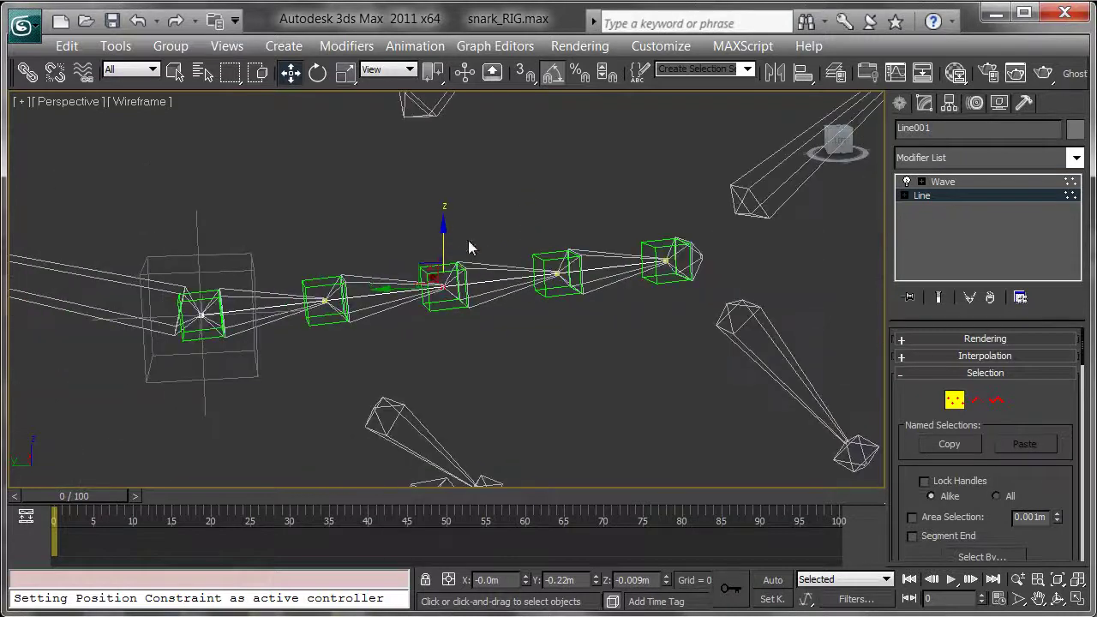
left_click_drag(444, 236, 543, 174)
right_click(544, 174)
scroll(544, 174, "down", 3)
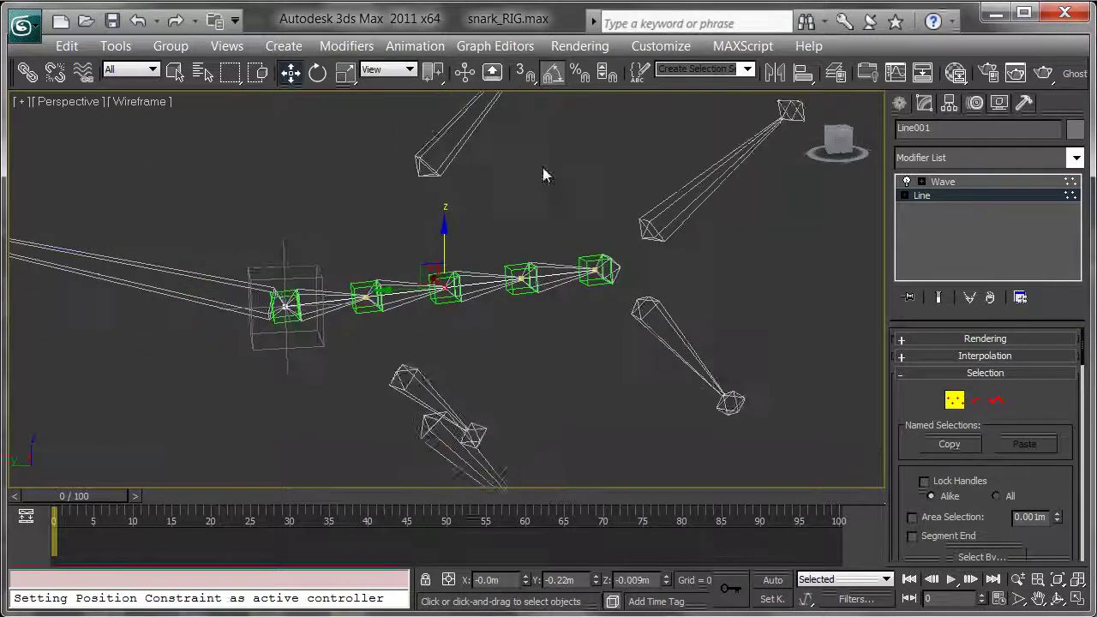
mouse_move(537, 197)
middle_mouse_down()
mouse_move(545, 201)
mouse_move(527, 201)
middle_mouse_up()
scroll(529, 207, "up", 3)
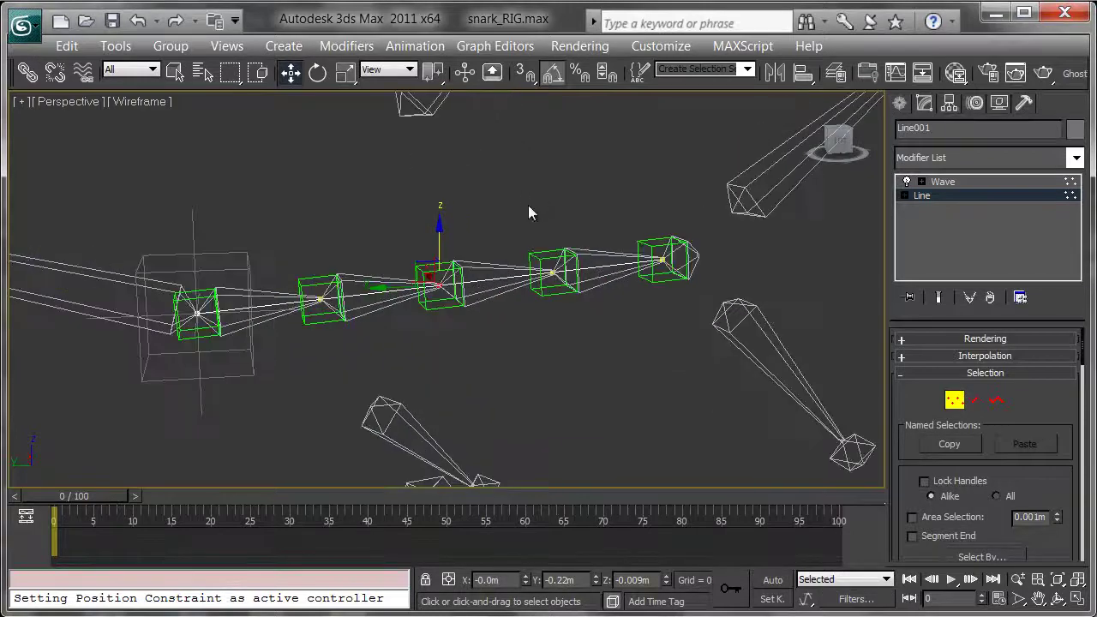
left_click(954, 401)
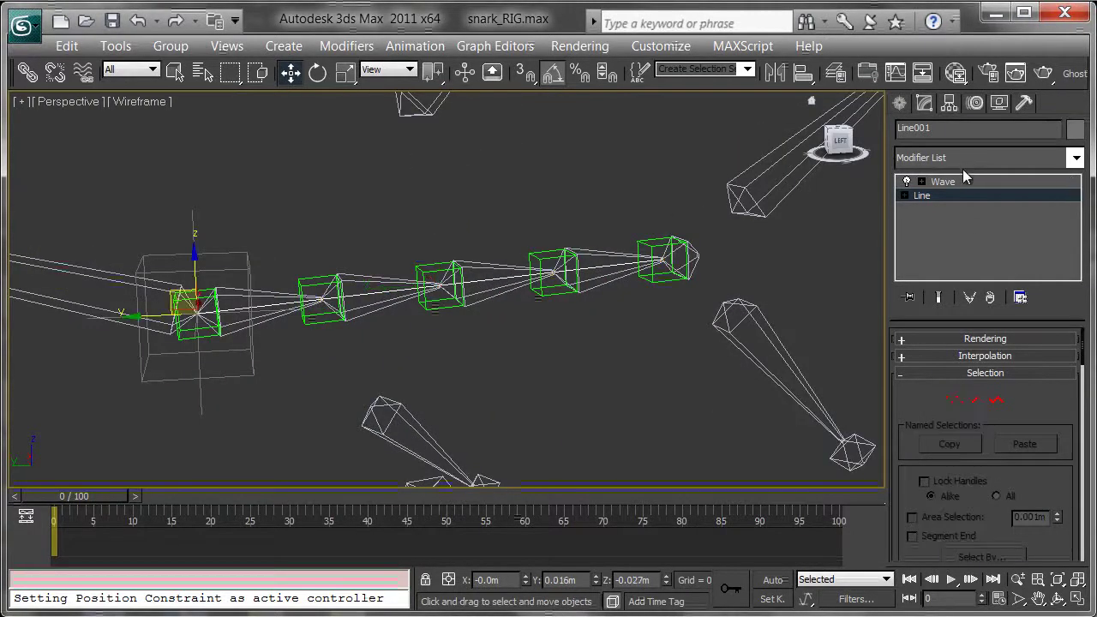
left_click(943, 181)
Apply a LookAt Constraint to the CH_snark_spine01_JNT bone, targeting the Point helper at the base of the second spine bone.
scroll(457, 322, "up", 4)
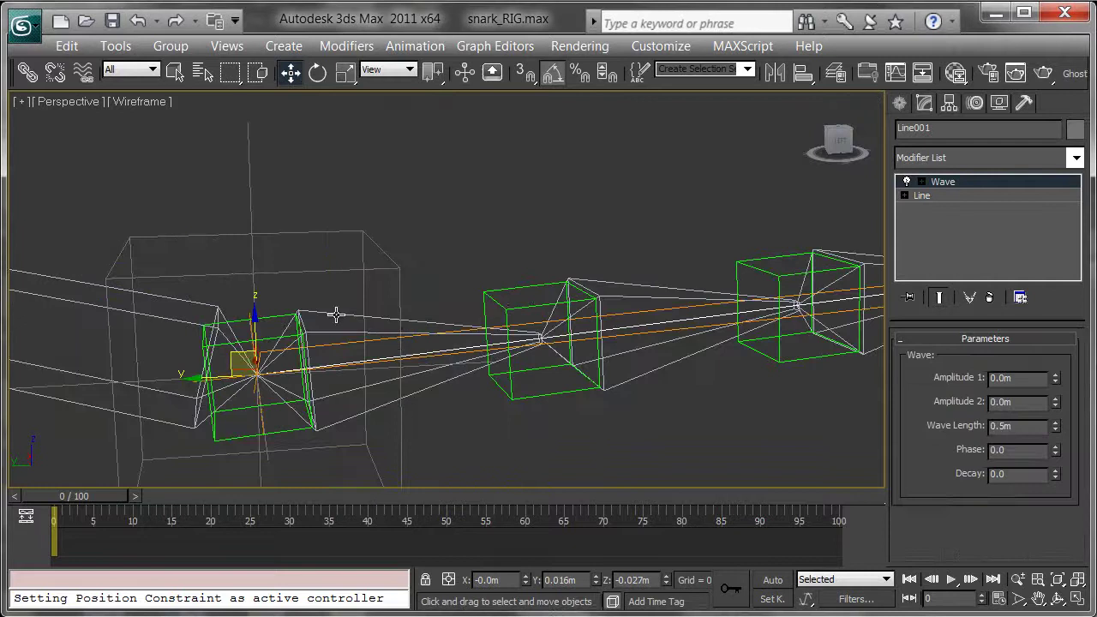
left_click(336, 315)
middle_click_drag(691, 369, 633, 328)
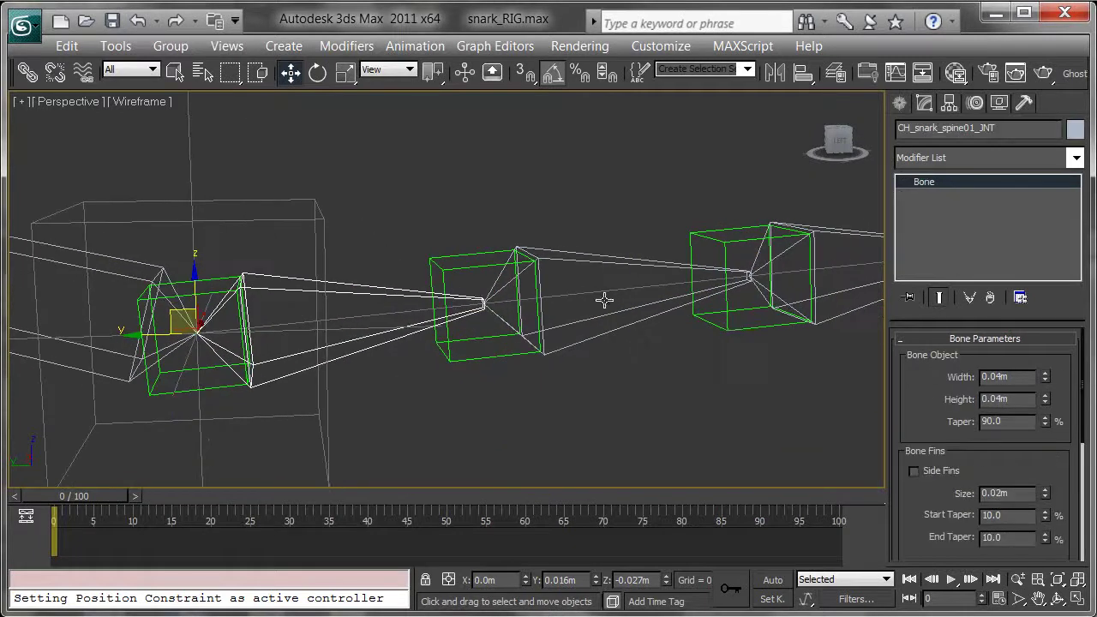
left_click(415, 45)
mouse_move(539, 143)
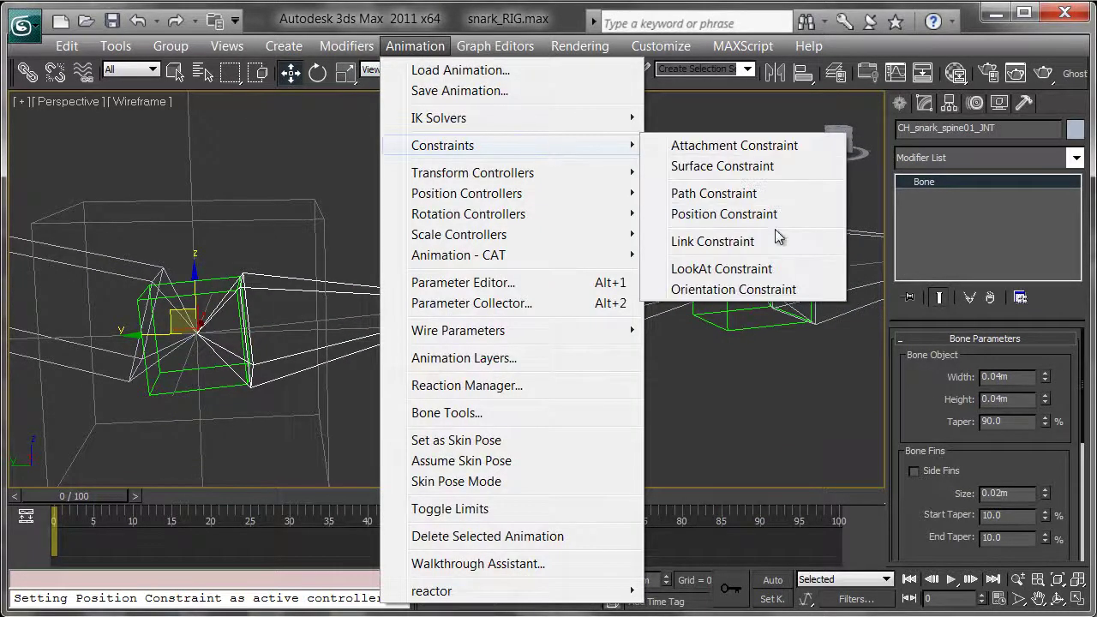
left_click(744, 269)
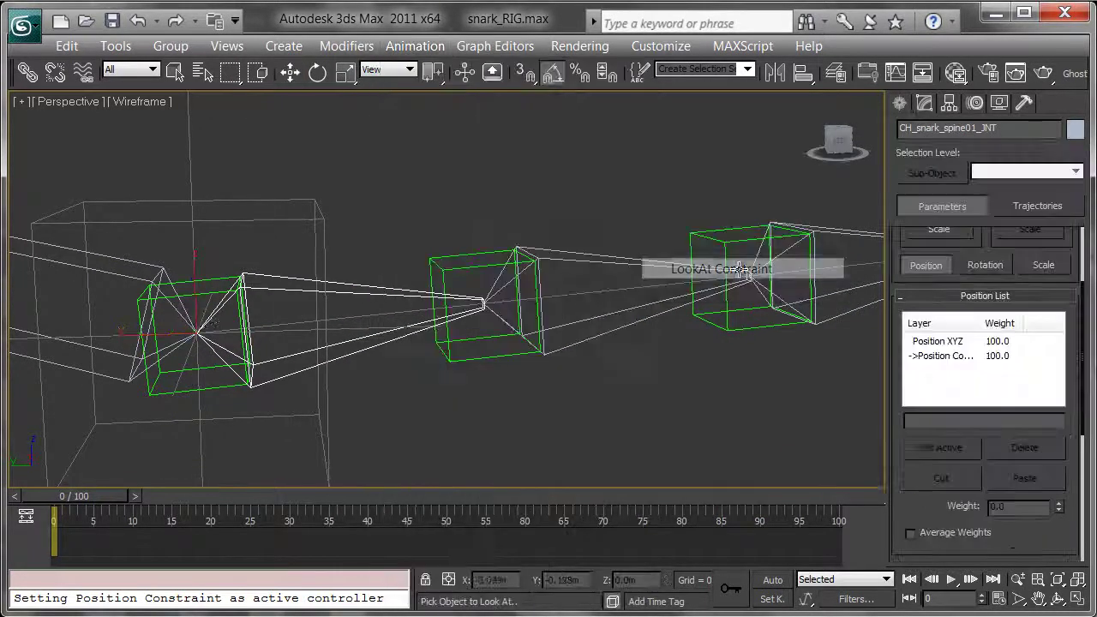
left_click(455, 254)
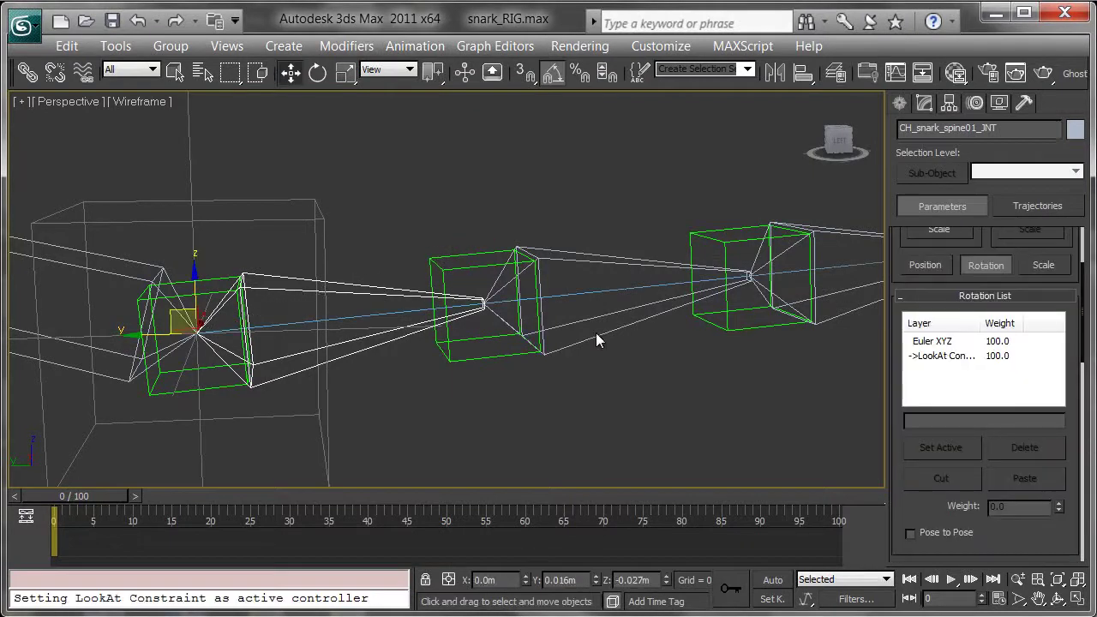
Try moving the middle vertex of Line001 to test the LookAt Constraint on the first spine bone.
middle_click_drag(382, 365, 354, 361)
middle_click_drag(413, 334, 646, 333)
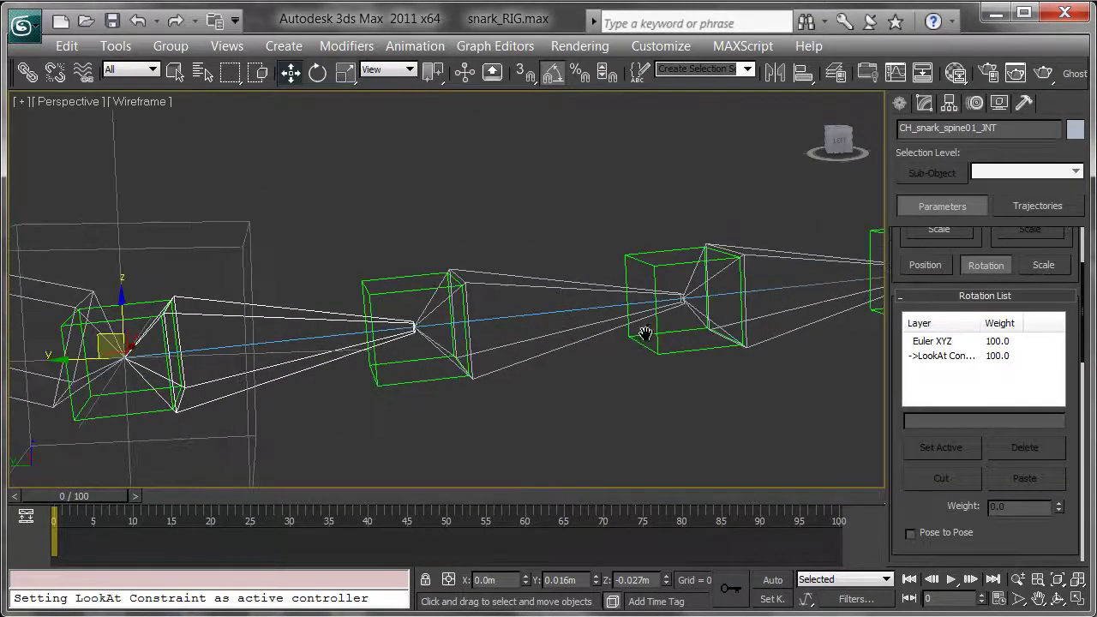
left_click(412, 293)
left_click(501, 319)
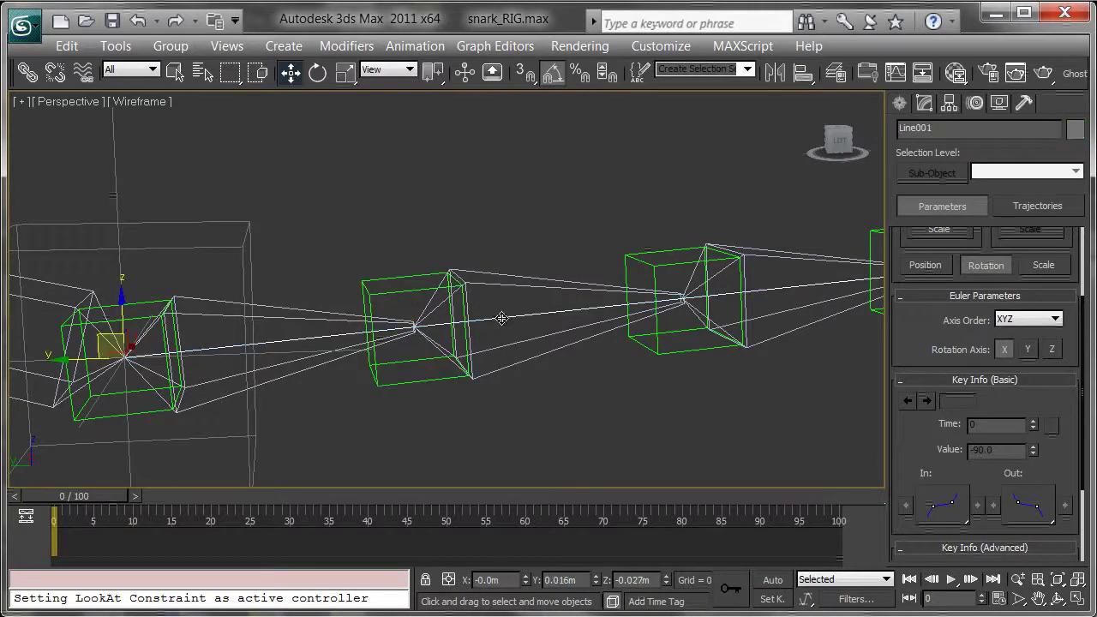
left_click(924, 103)
left_click(941, 197)
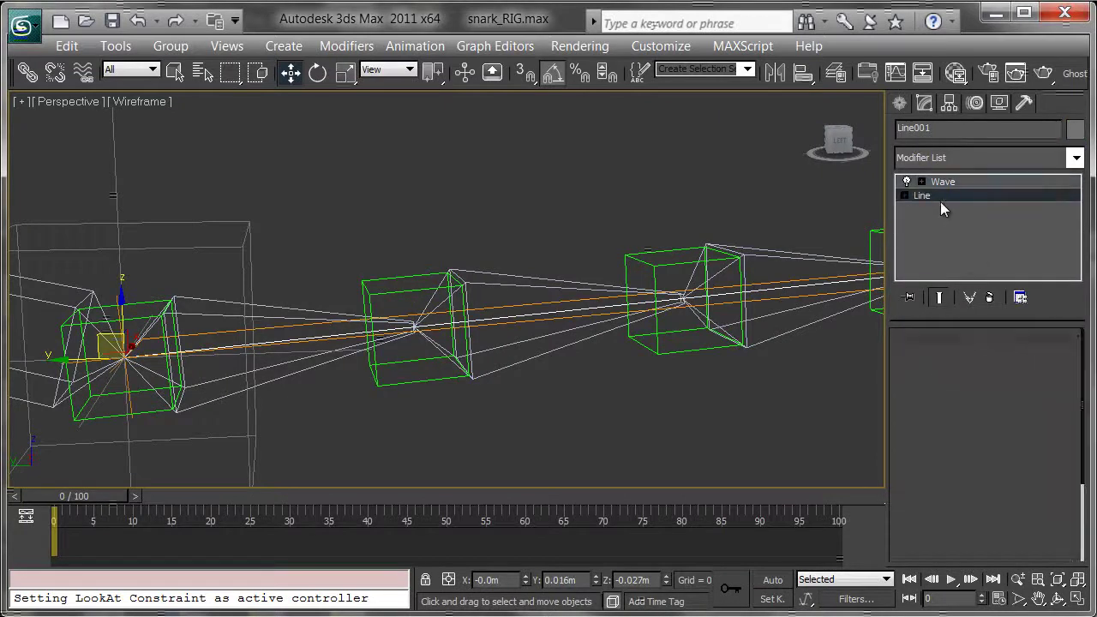
left_click(955, 399)
middle_click_drag(731, 350, 690, 399)
scroll(574, 390, "down", 4)
left_click_drag(529, 271, 588, 168)
scroll(598, 269, "up", 3)
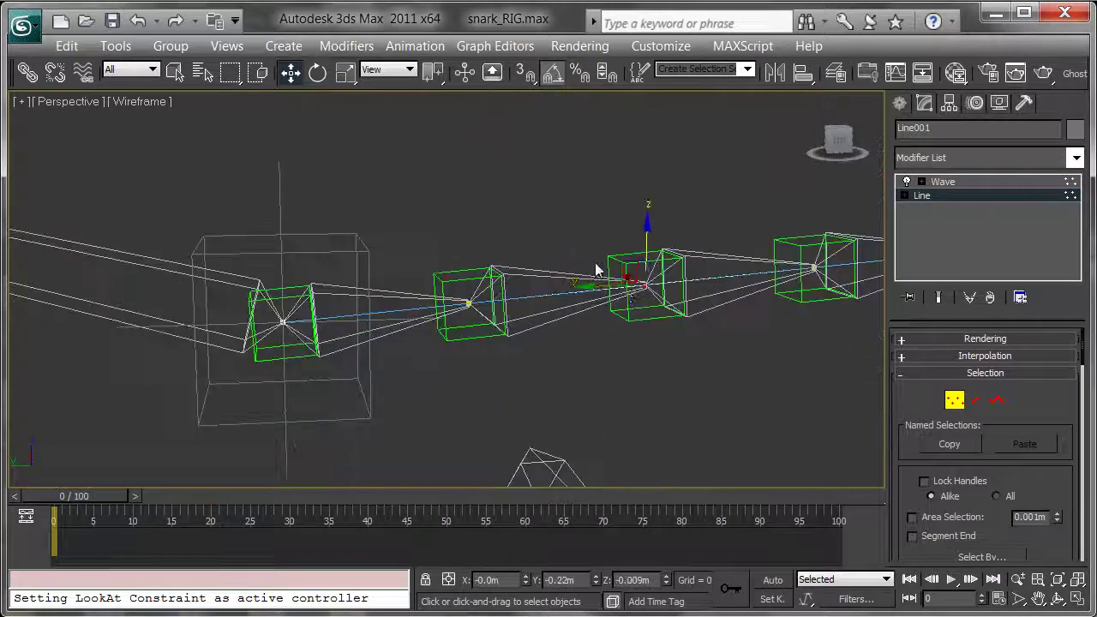
Test the middle spline vertex with another upward trial move, and leave vertex editing.
middle_click_drag(632, 290, 583, 277)
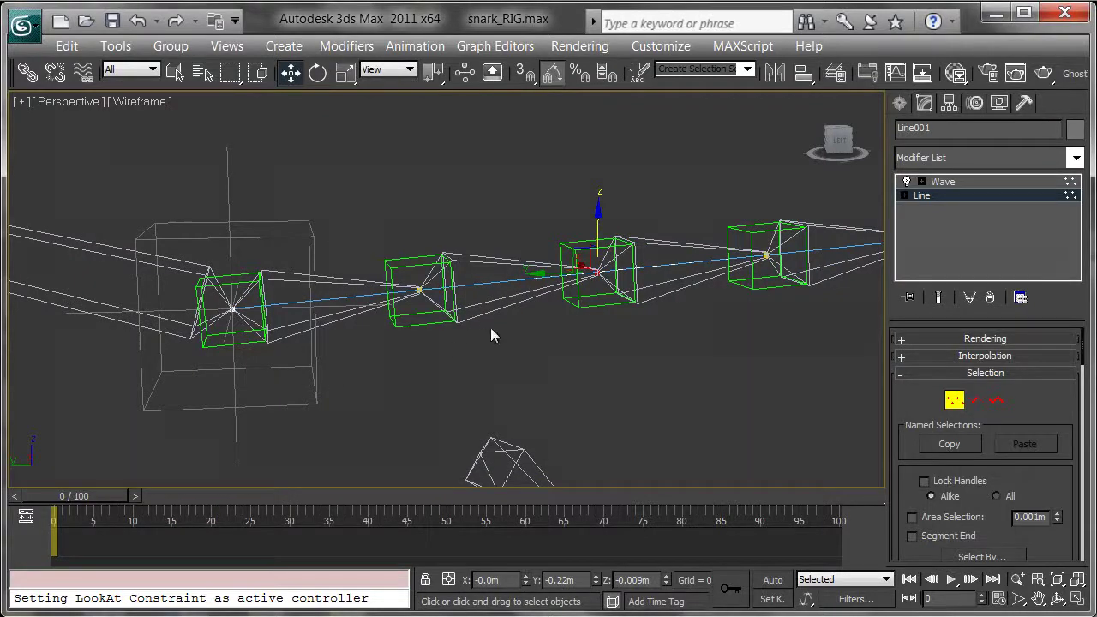
middle_click_drag(491, 335, 441, 324)
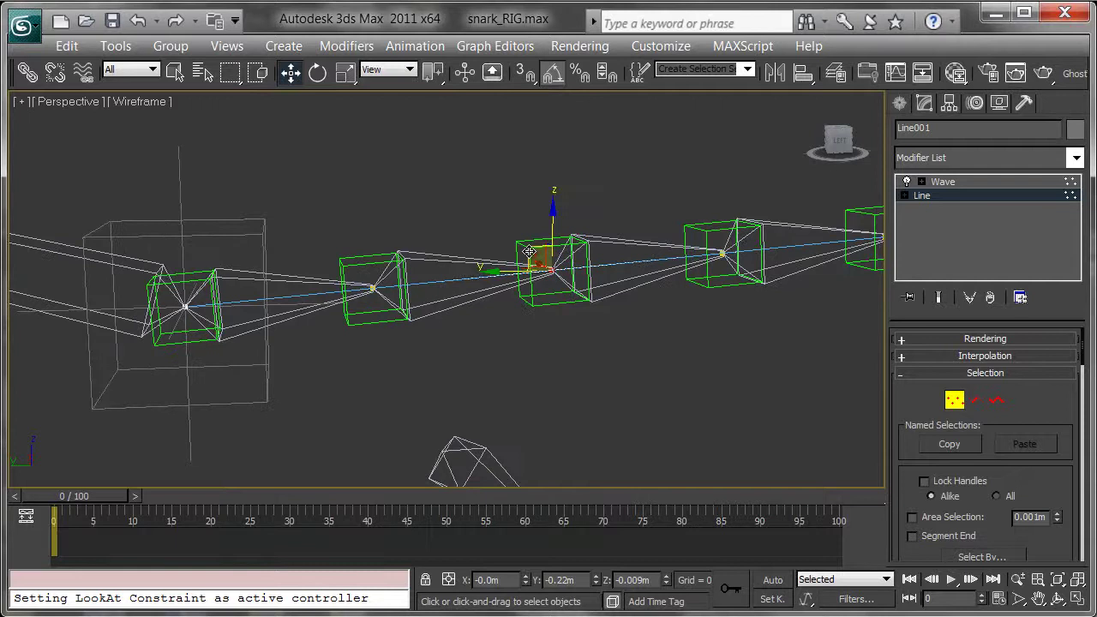
left_click_drag(529, 251, 544, 34)
right_click(544, 34)
middle_click_drag(527, 284, 550, 300, "alt")
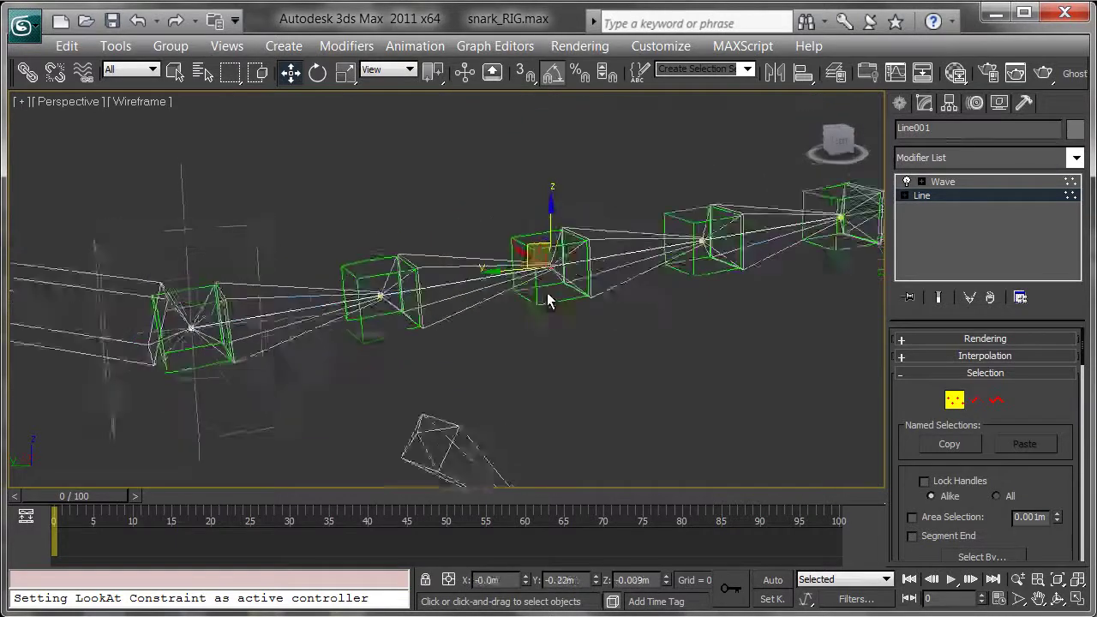
left_click_drag(549, 300, 522, 299)
left_click(954, 400)
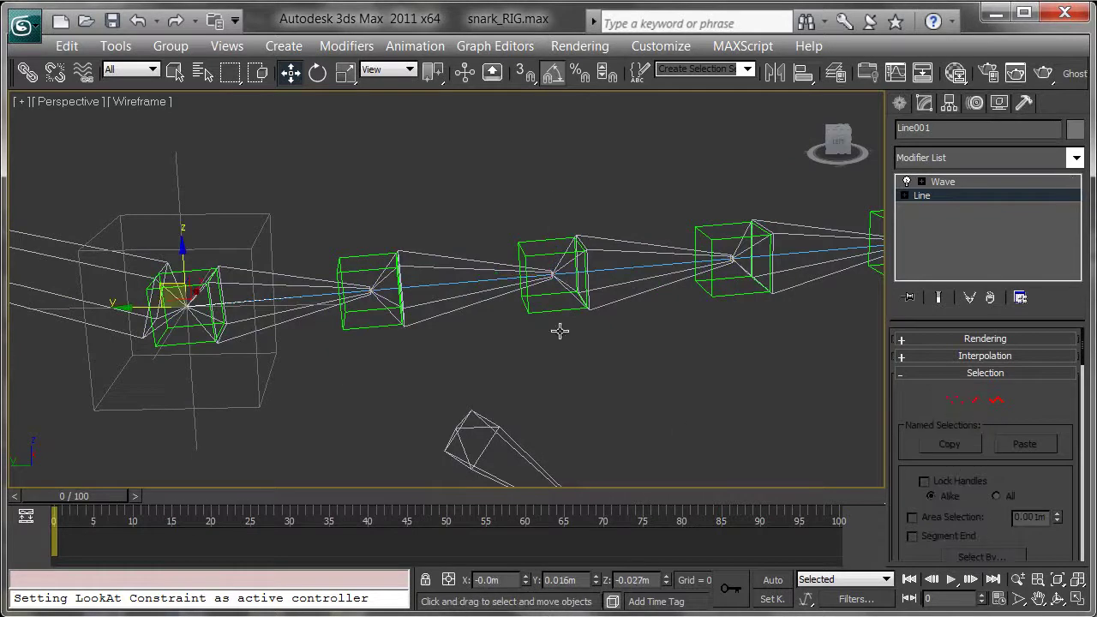
Apply a LookAt Constraint to the CH_snark_spine02_JNT bone, targeting the Point helper at the base of the third spine bone.
middle_click_drag(502, 270, 447, 297)
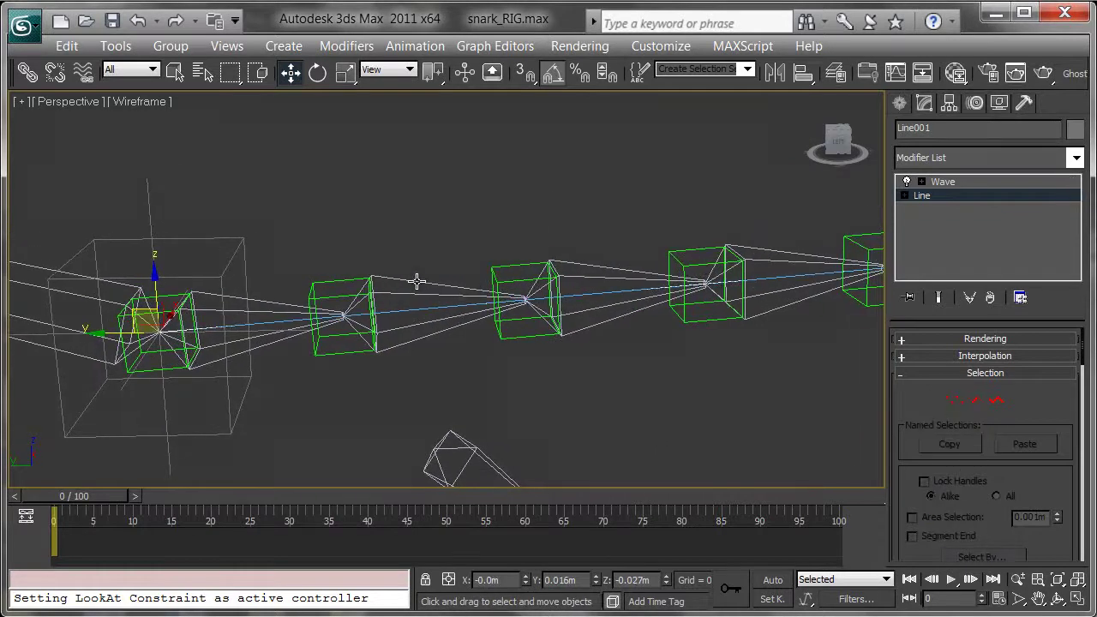
left_click(418, 283)
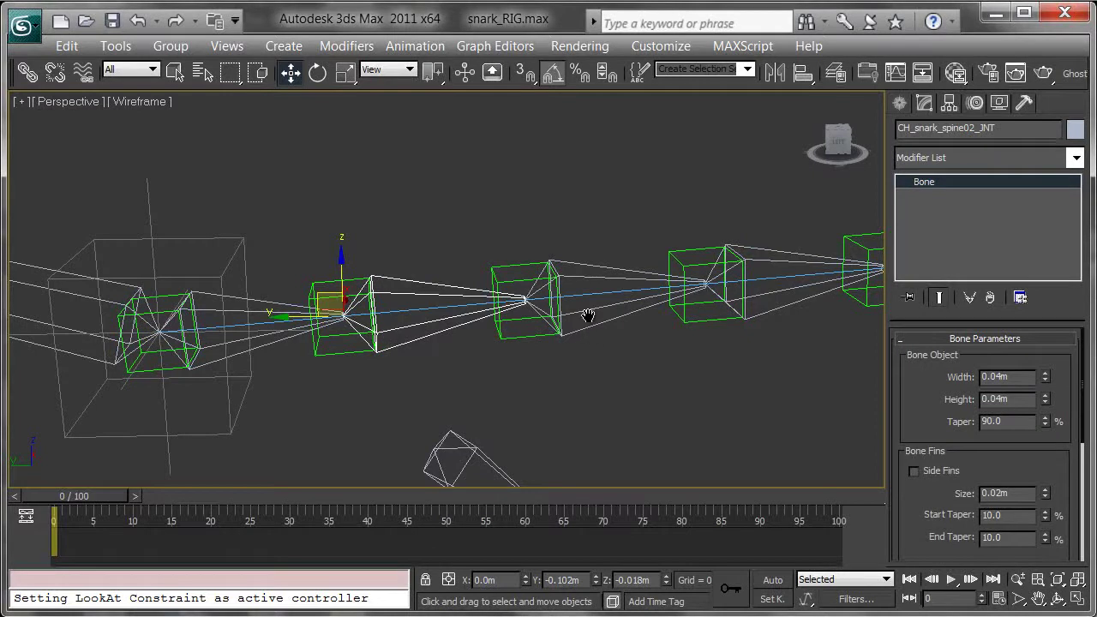
middle_click_drag(588, 316, 519, 292)
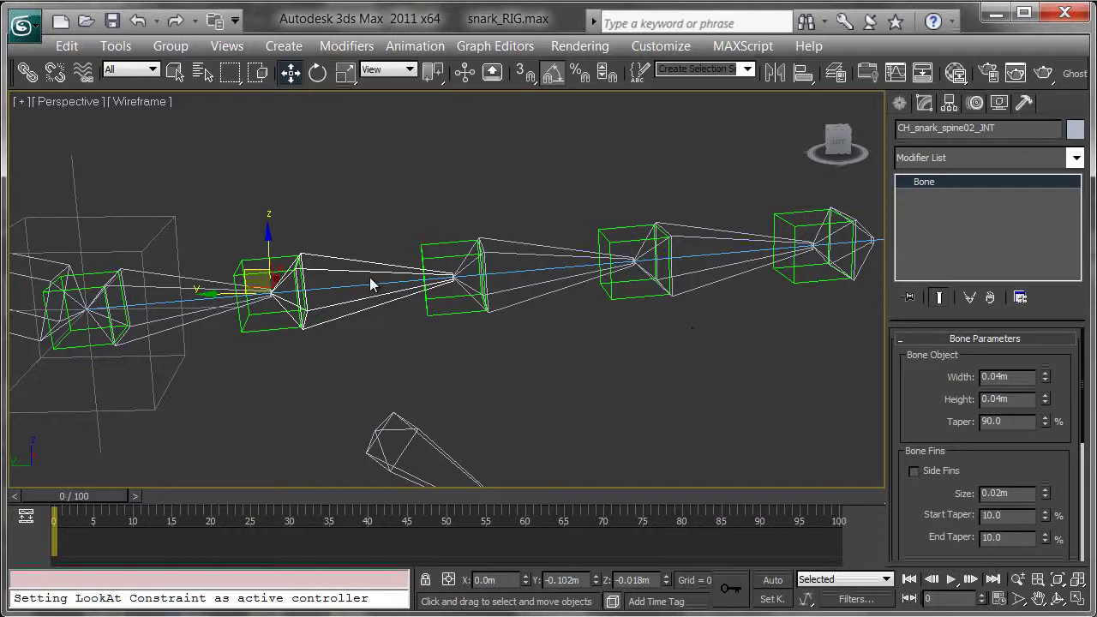
left_click(415, 46)
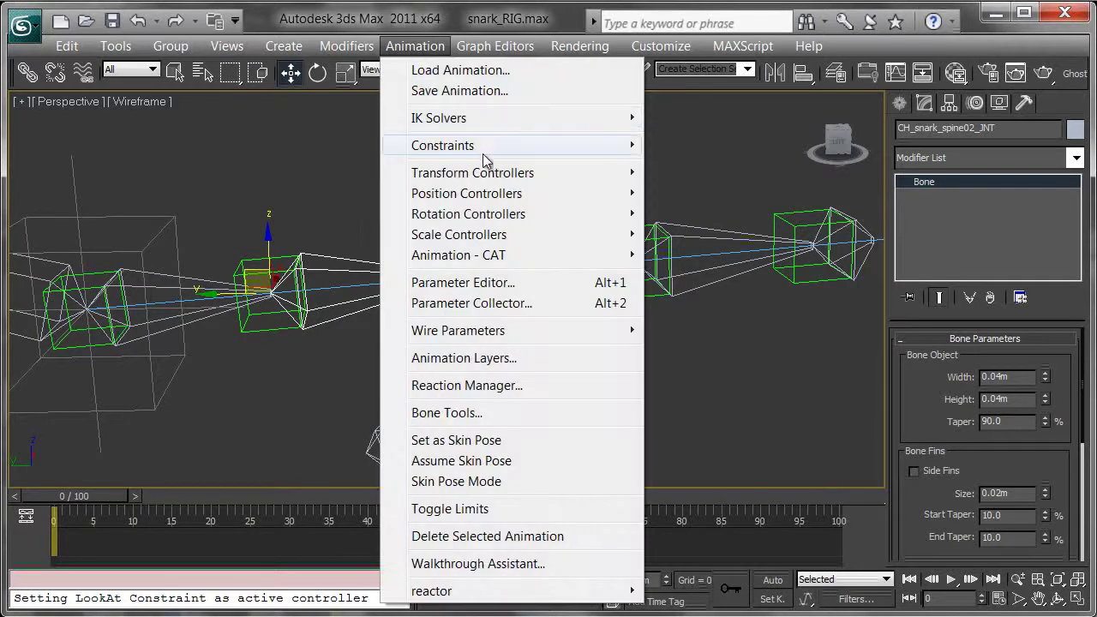
mouse_move(483, 147)
left_click(743, 271)
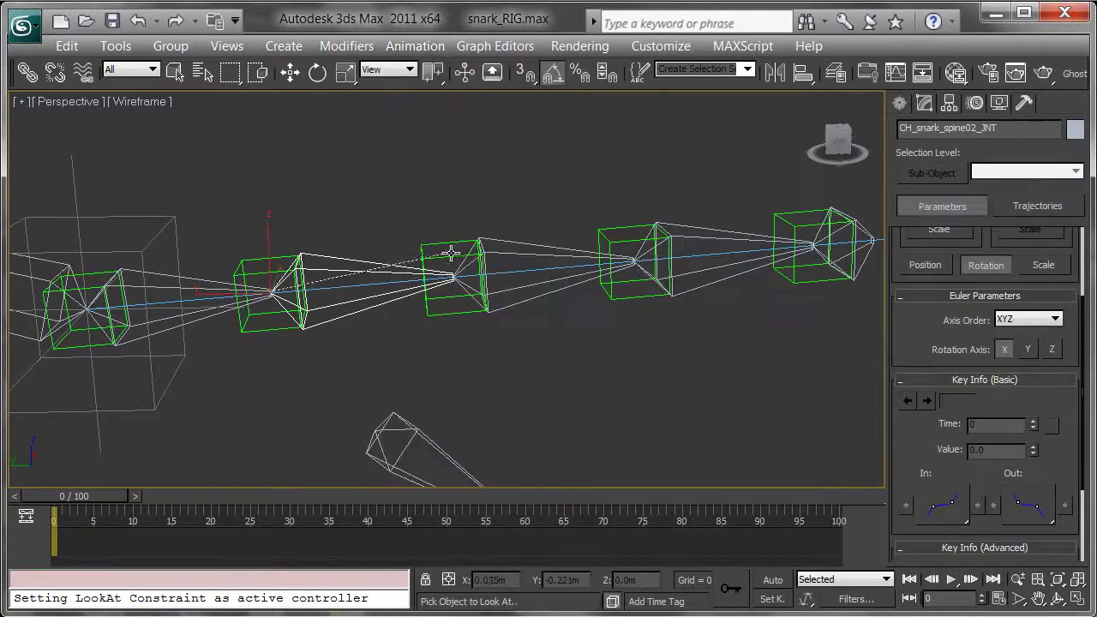
left_click(447, 244)
Apply a LookAt Constraint to the CH_snark_spine03_JNT bone, targeting the Point helper at the base of the fourth spine bone.
middle_click_drag(589, 277, 367, 228)
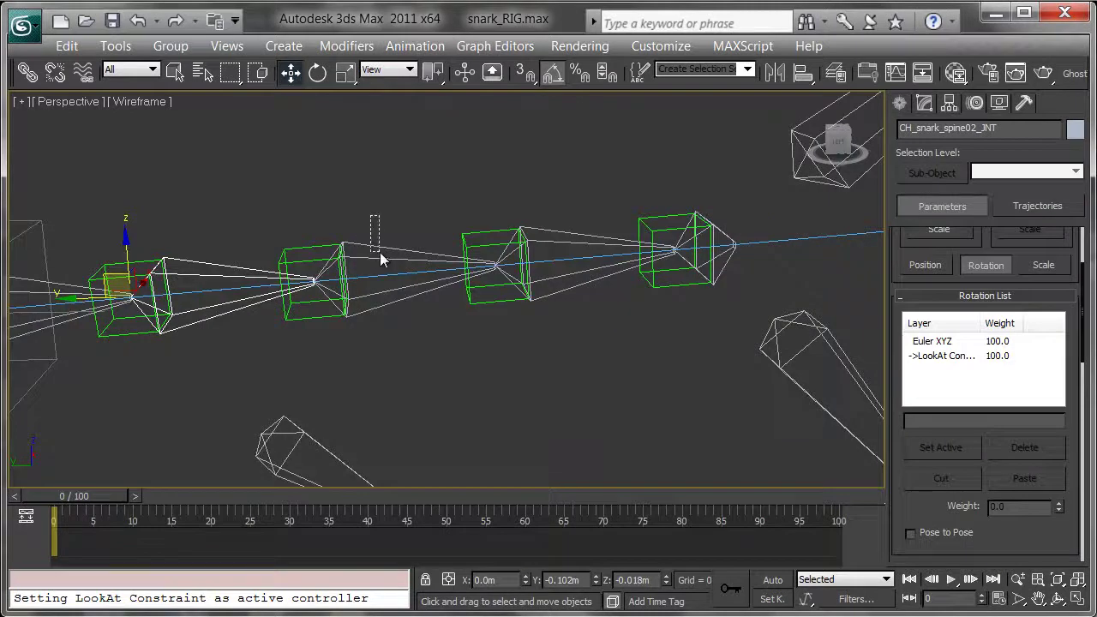
key("w")
left_click(380, 252)
left_click(415, 45)
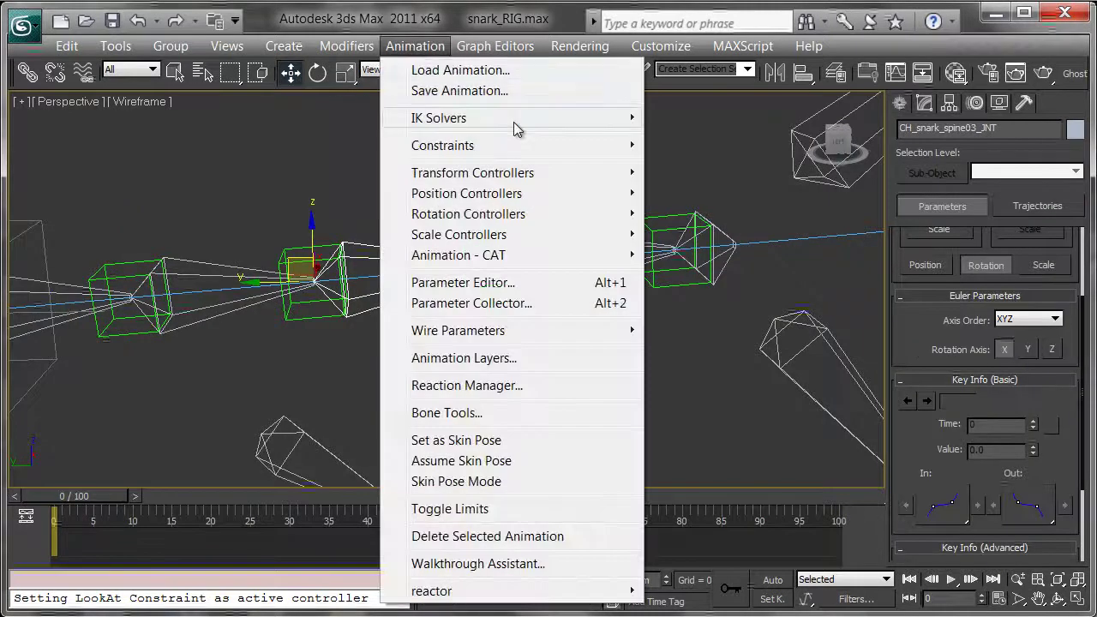
mouse_move(535, 150)
left_click(743, 269)
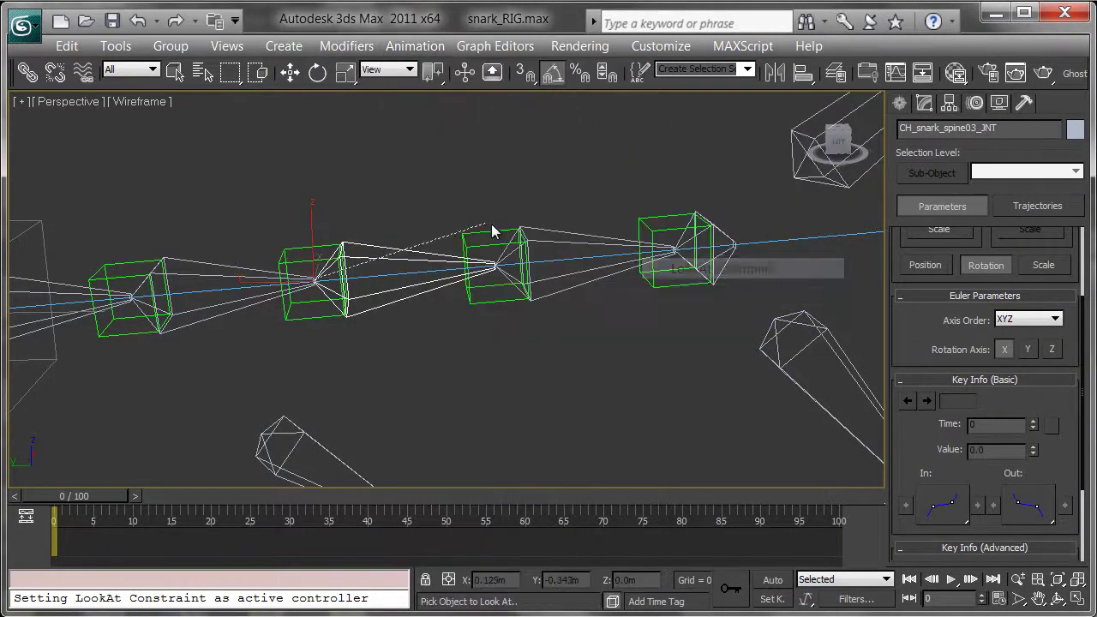
left_click(492, 231)
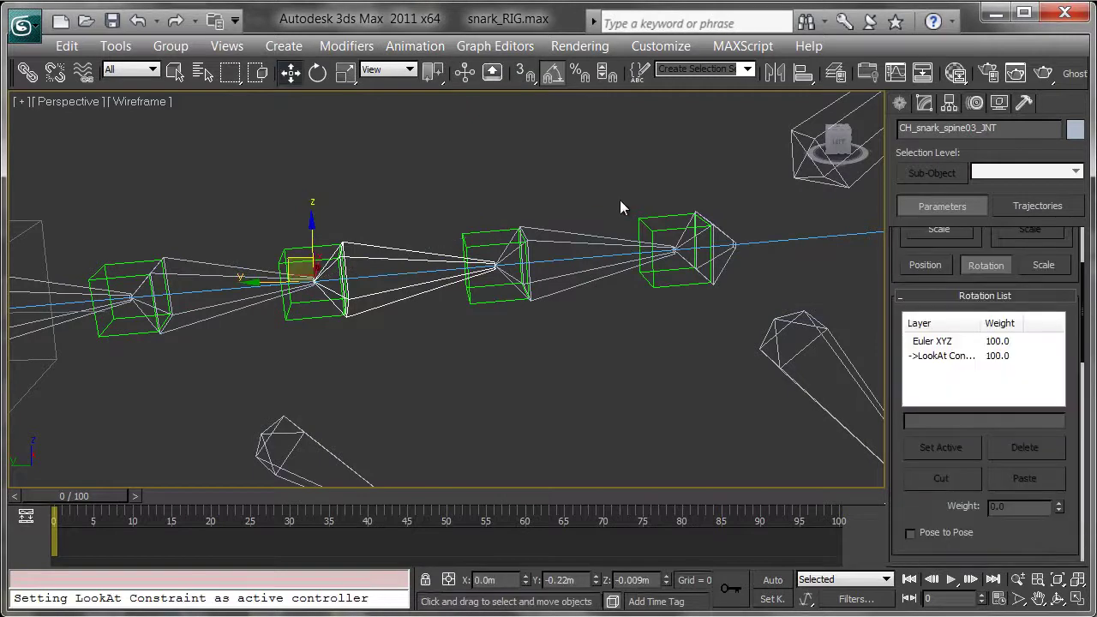
Apply a LookAt Constraint to the CH_snark_spine04_JNT bone, targeting the Point helper at the end bone.
left_click(582, 244)
left_click(403, 45)
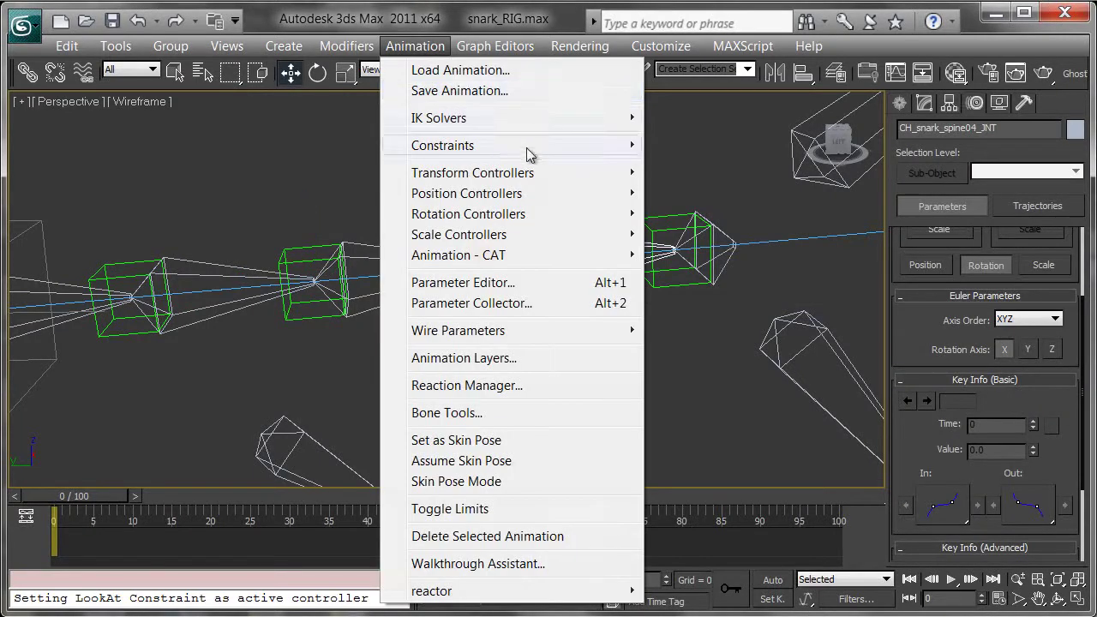
mouse_move(533, 157)
left_click(729, 270)
left_click(661, 215)
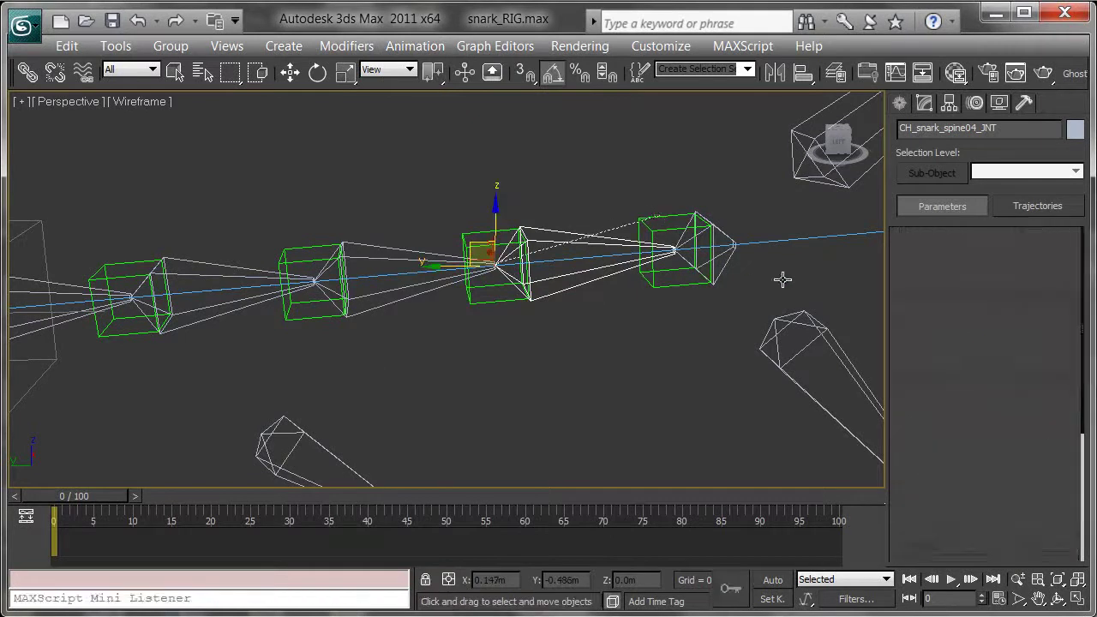
Select the Line001 spline and set its Wave modifier's Amplitude 1 to -0.001 m to bend the spine.
middle_click_drag(730, 270, 564, 326, "alt")
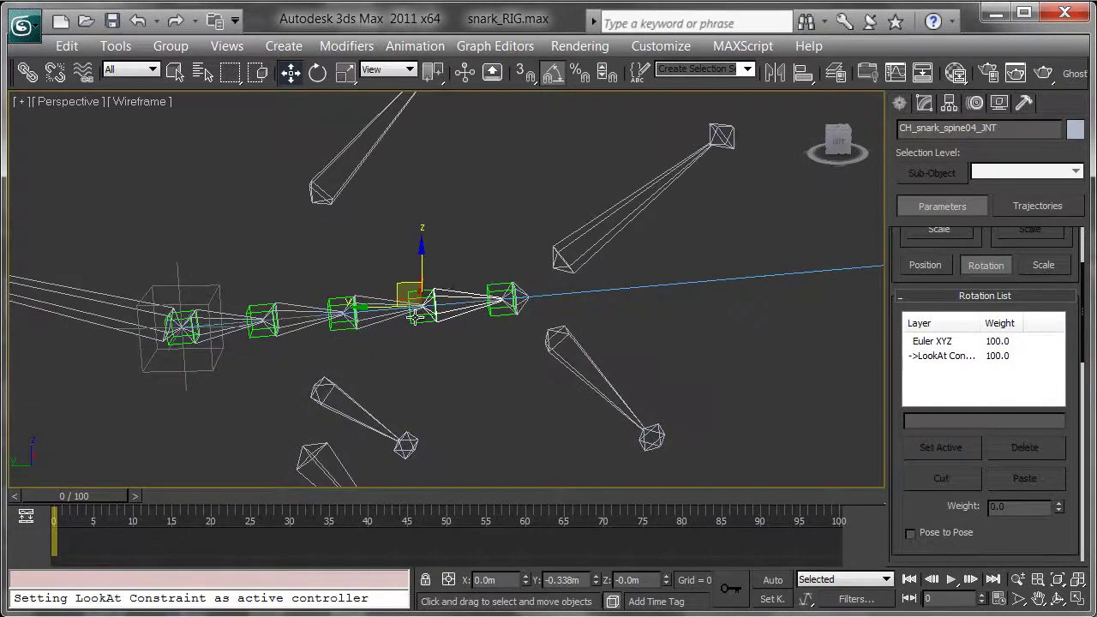
middle_click_drag(415, 315, 581, 337, "alt")
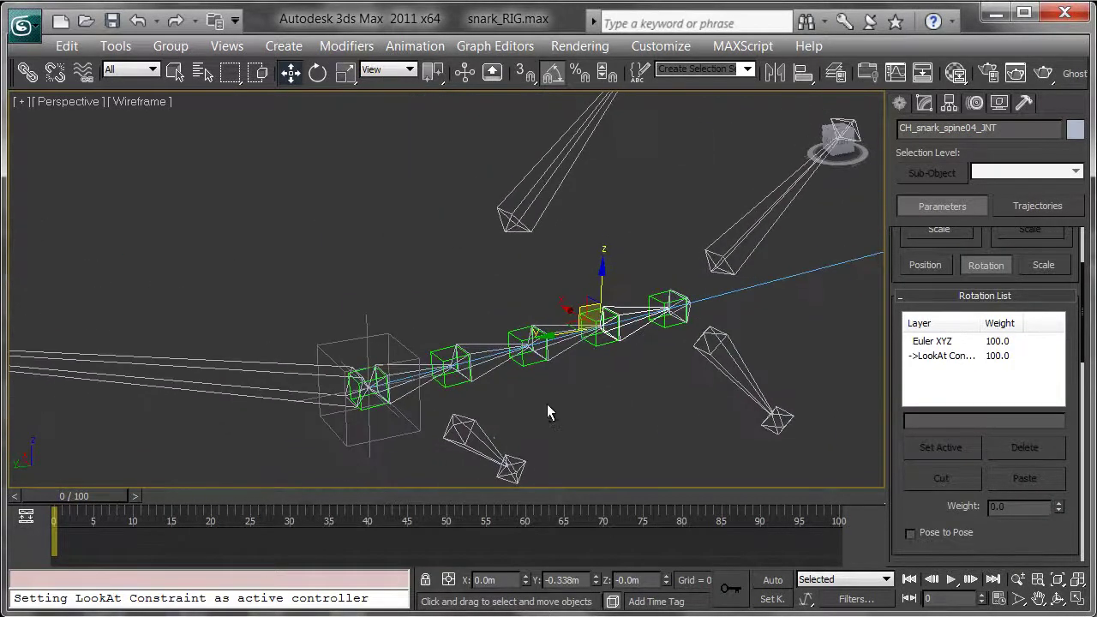
middle_click_drag(547, 404, 565, 326, "alt")
scroll(547, 418, "up", 3)
left_click(528, 315)
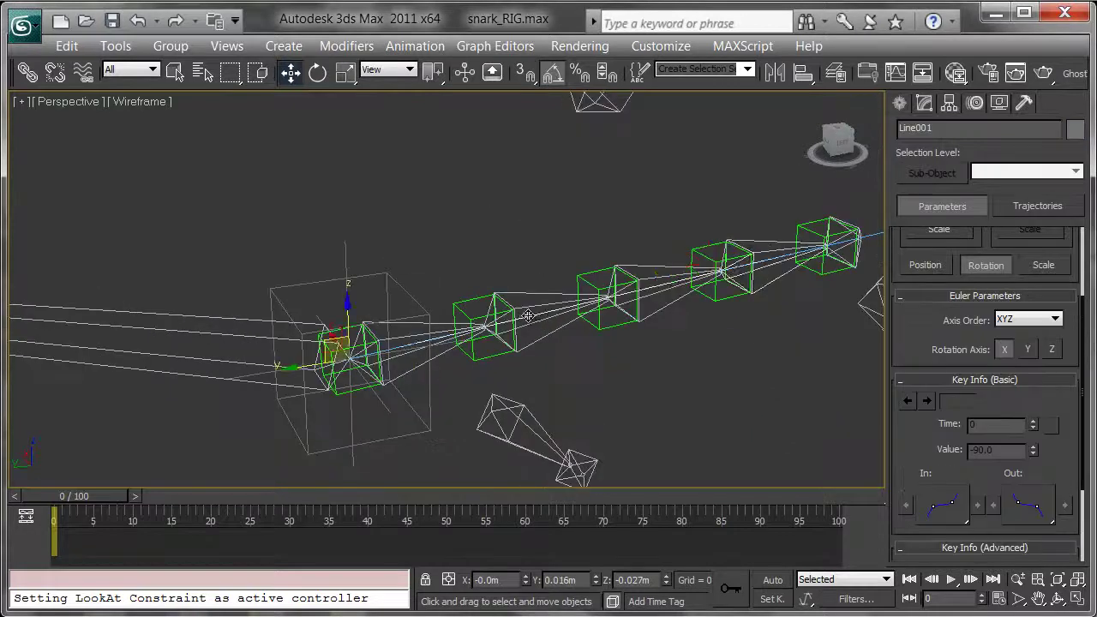
middle_click_drag(697, 358, 704, 347, "alt")
left_click(924, 102)
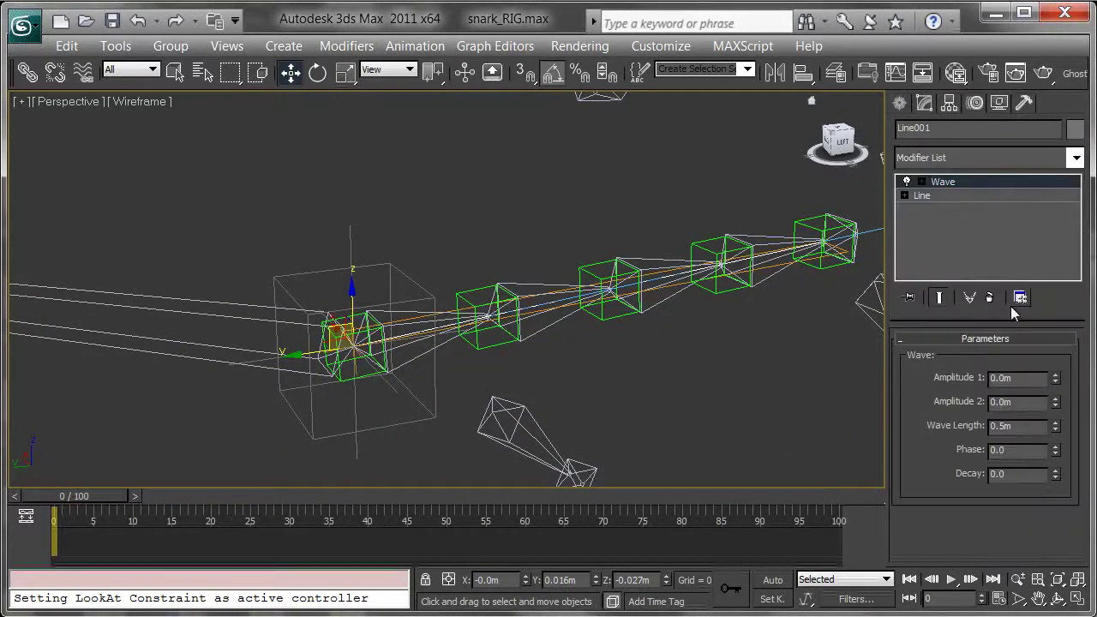
mouse_move(1058, 379)
left_mouse_down()
mouse_move(1055, 388)
mouse_move(1053, 378)
left_mouse_up()
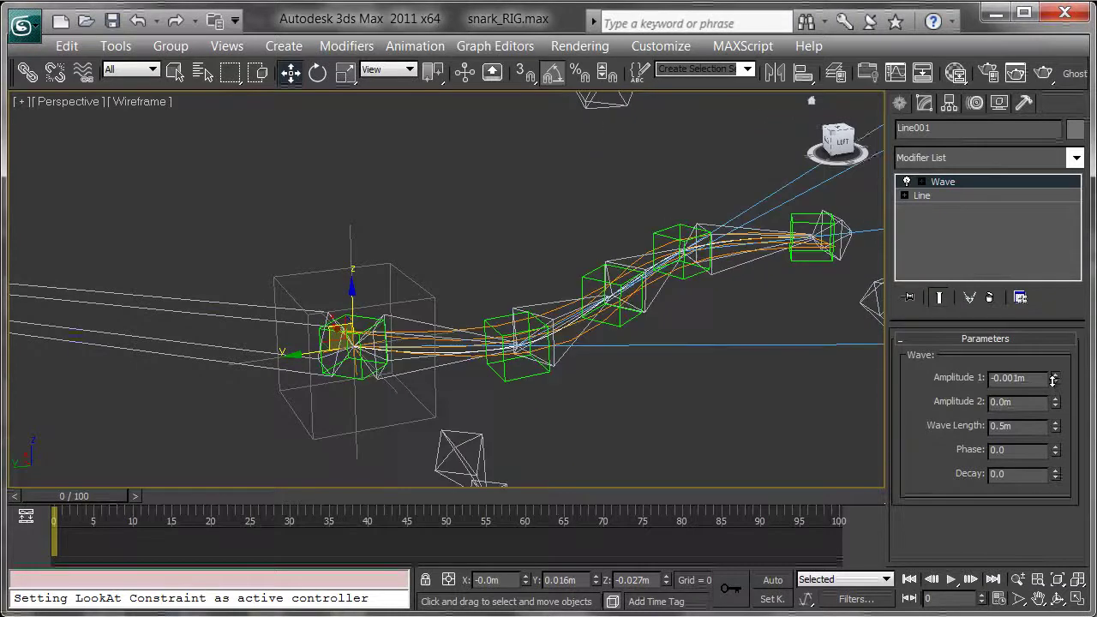
middle_click_drag(738, 336, 655, 343, "alt")
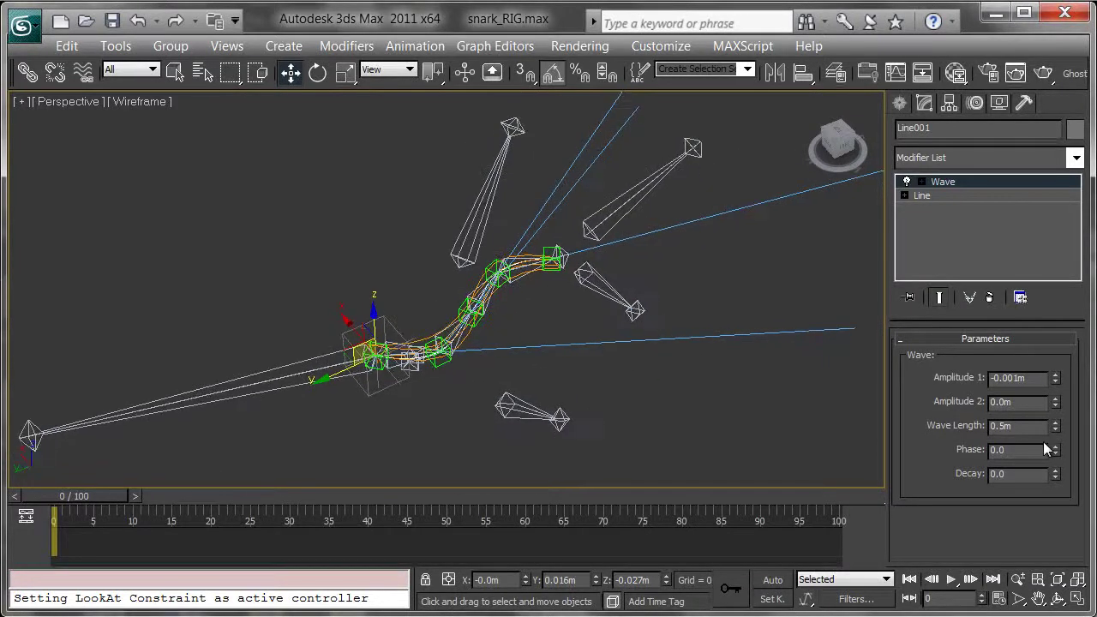
Test the Wave motion by sweeping its Phase in wireframe and again in shaded display, resetting it to 0 each time.
left_click_drag(1060, 451, 1065, 483)
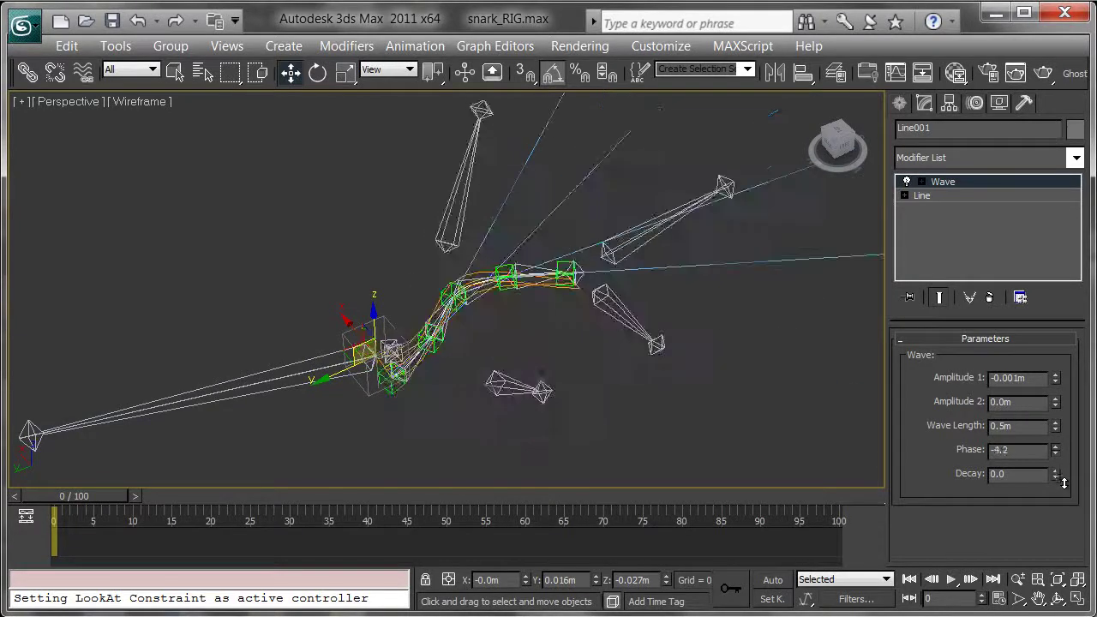
right_click(1053, 455)
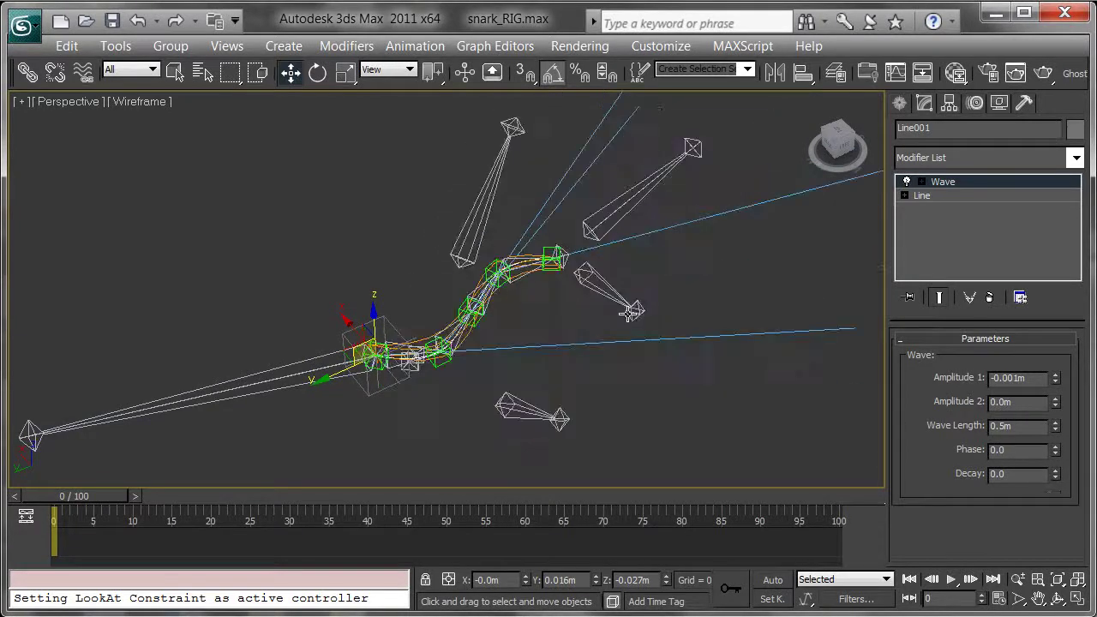
mouse_move(632, 310)
middle_mouse_down("alt")
mouse_move(600, 281)
mouse_move(636, 317)
middle_mouse_up("alt")
scroll(602, 284, "up", 4)
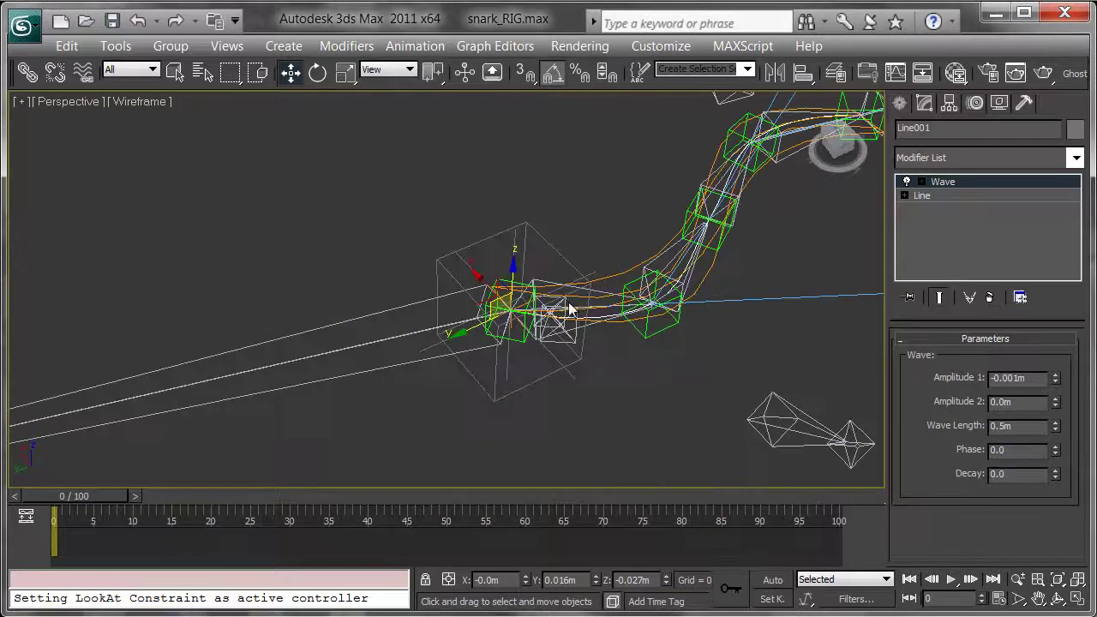
middle_click_drag(570, 308, 596, 305, "alt")
key("F3")
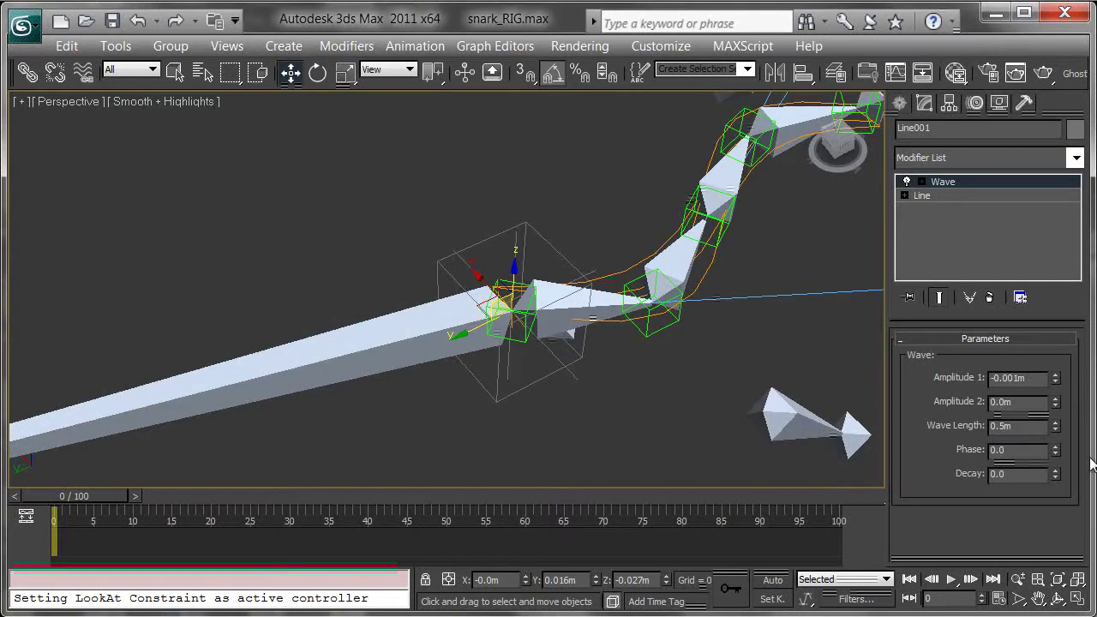
left_click_drag(1057, 458, 1062, 486)
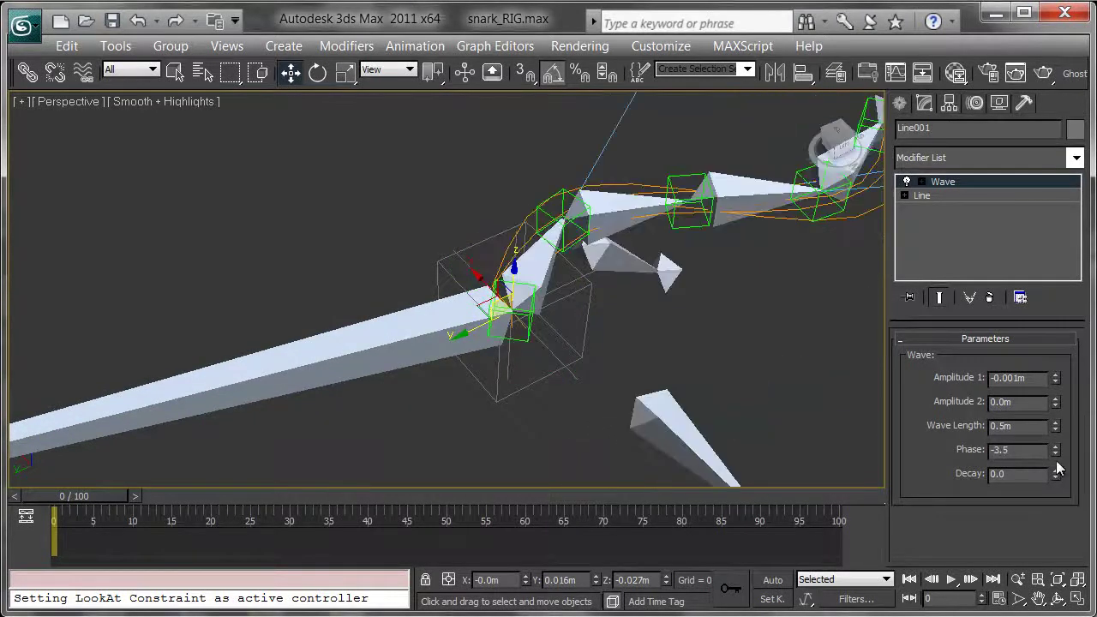
right_click(1055, 456)
Reset the Wave modifier's Amplitude 1 to 0 m and inspect the straightened spine from several angles.
middle_click_drag(836, 417, 686, 257, "alt")
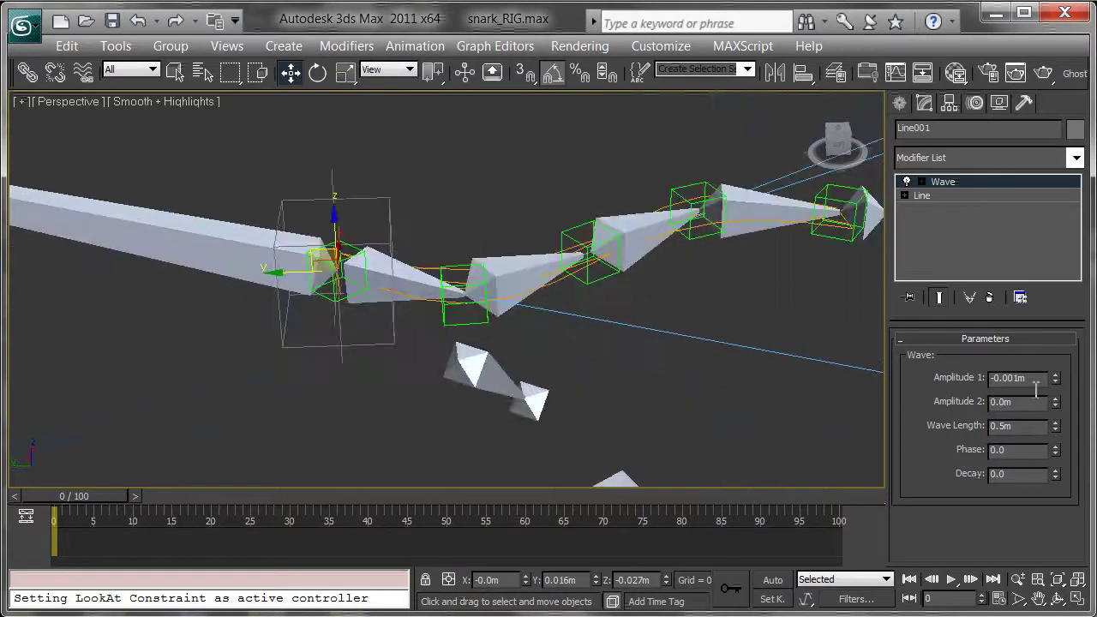
right_click(1054, 376)
middle_click_drag(485, 263, 488, 289)
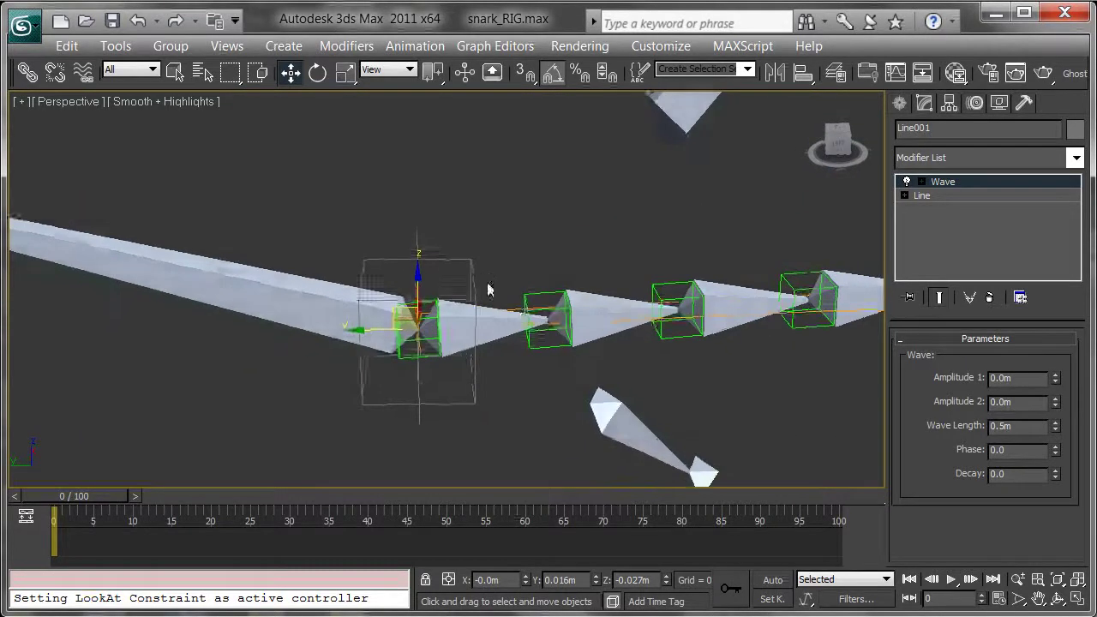
scroll(487, 289, "down", 3)
middle_click_drag(412, 288, 595, 435)
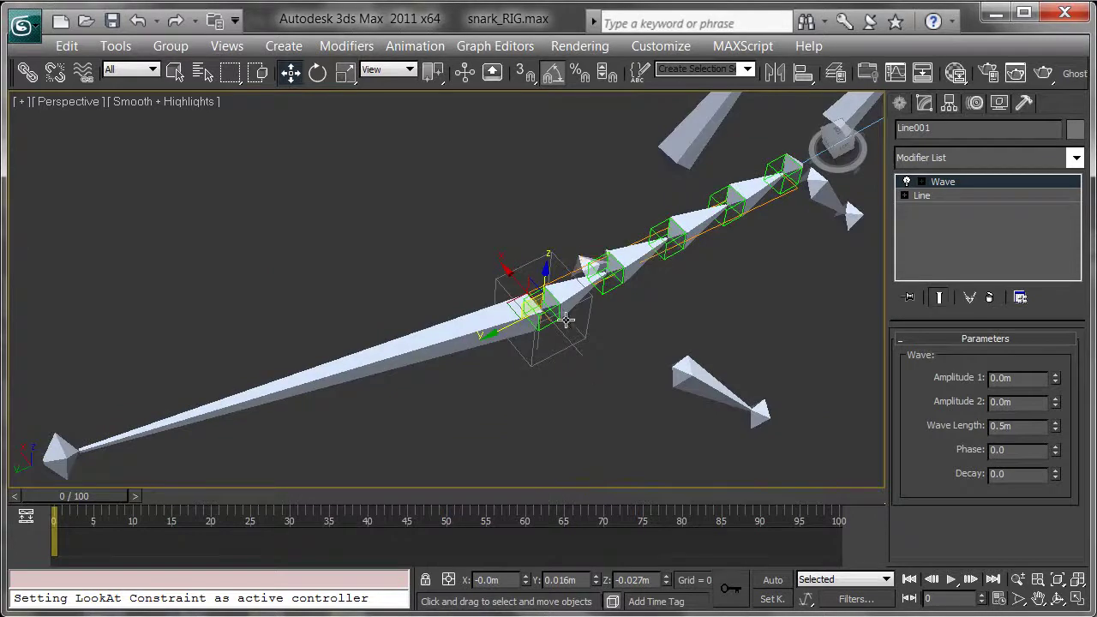
middle_click_drag(571, 305, 543, 358, "alt")
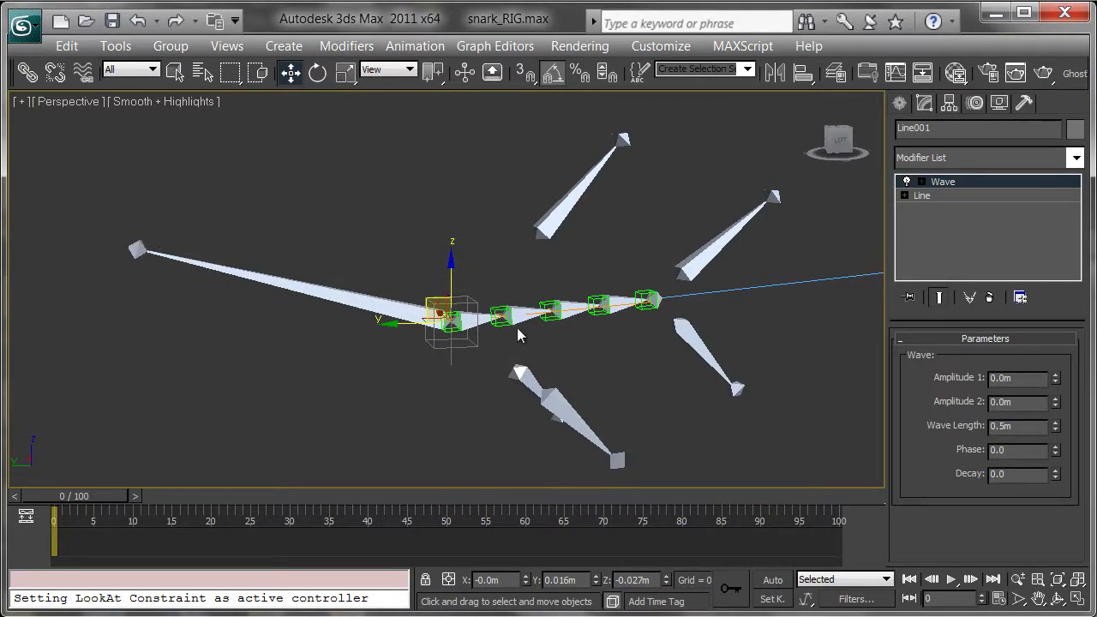
Unhide the GEO layer to show the snark's body mesh.
left_click(836, 75)
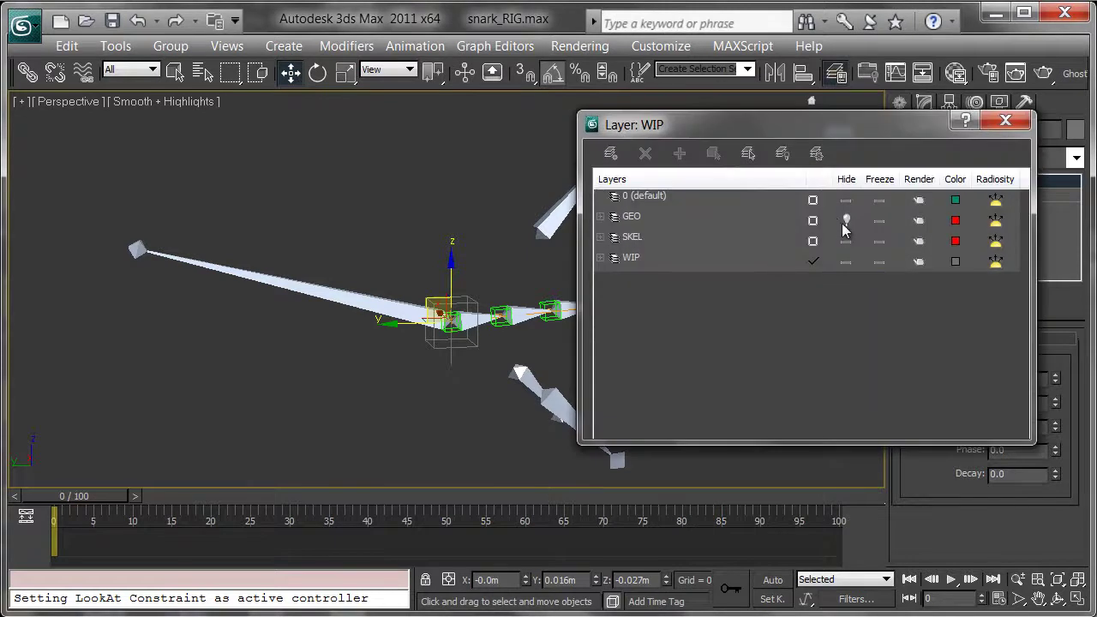
left_click(846, 220)
left_click(1006, 120)
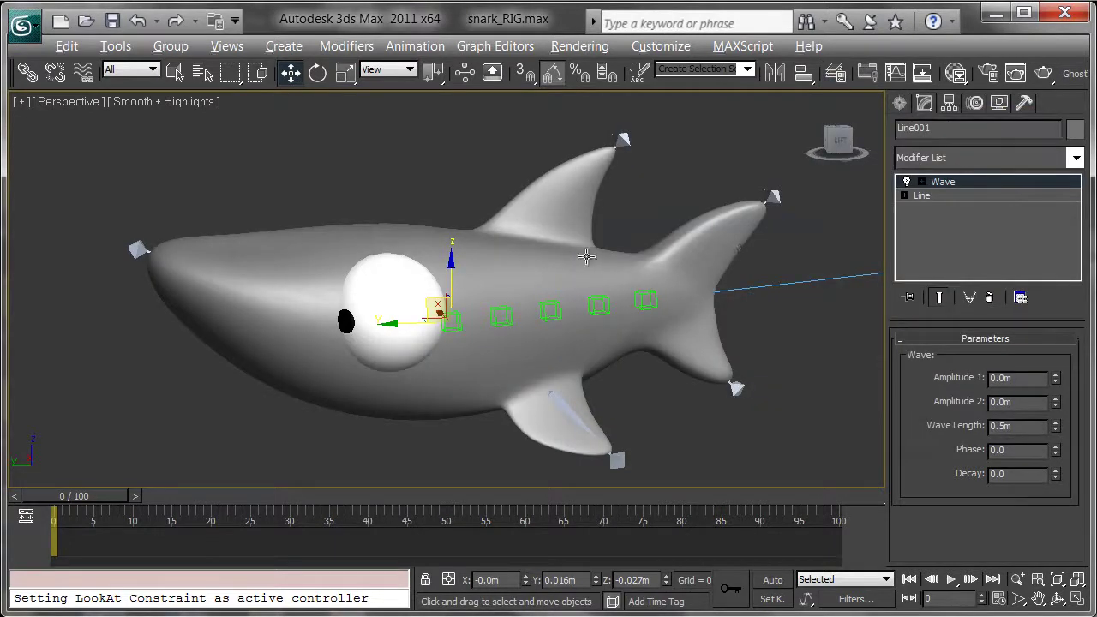
Set the Wave modifier's Amplitude 1 to 0.001 m and test the body deformation by sweeping the Phase, returning it to 0.
middle_click_drag(668, 274, 623, 281, "alt")
middle_click_drag(849, 334, 721, 340, "alt")
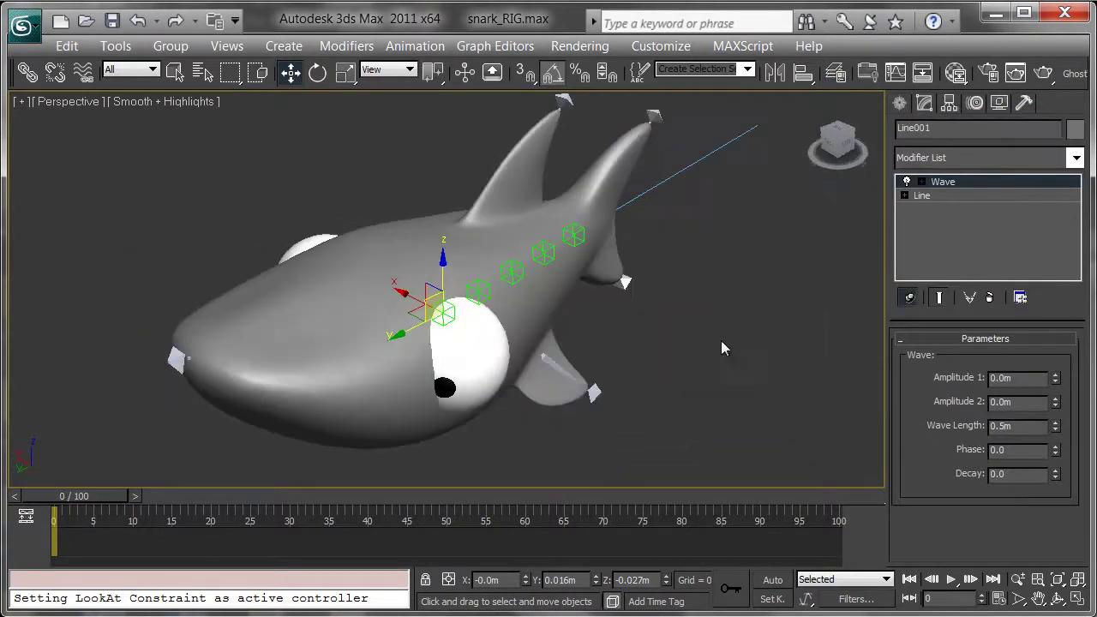
left_click_drag(1058, 383, 1056, 378)
middle_click_drag(866, 393, 707, 435, "alt")
left_click_drag(1055, 454, 1060, 467)
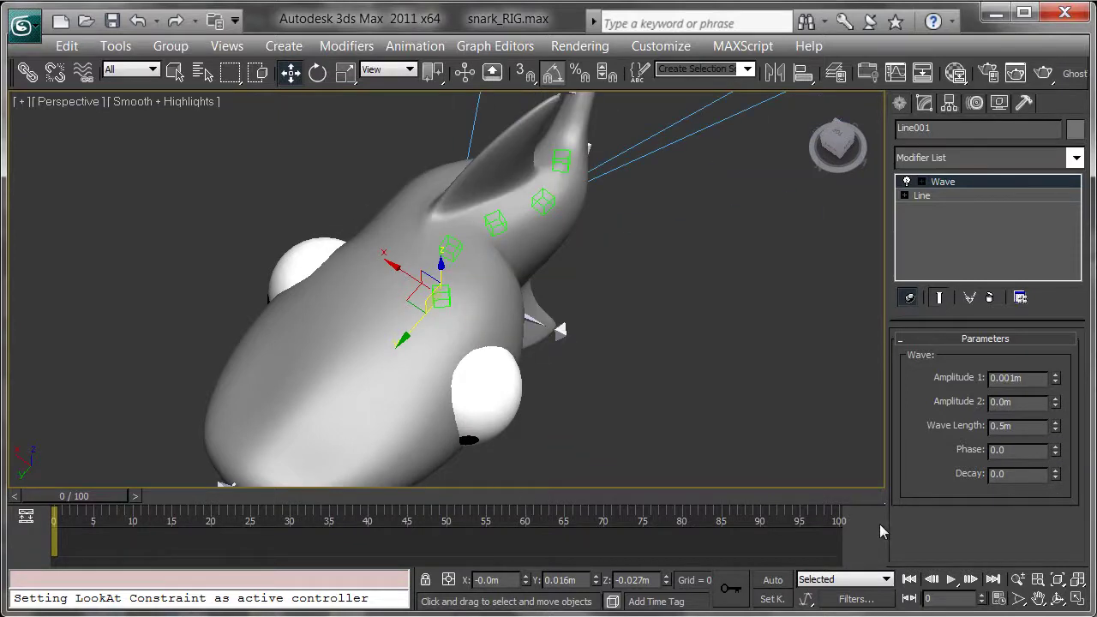
Use Auto Key to animate the Wave Phase from 0 at frame 0 to 5 at frame 100.
left_click(772, 581)
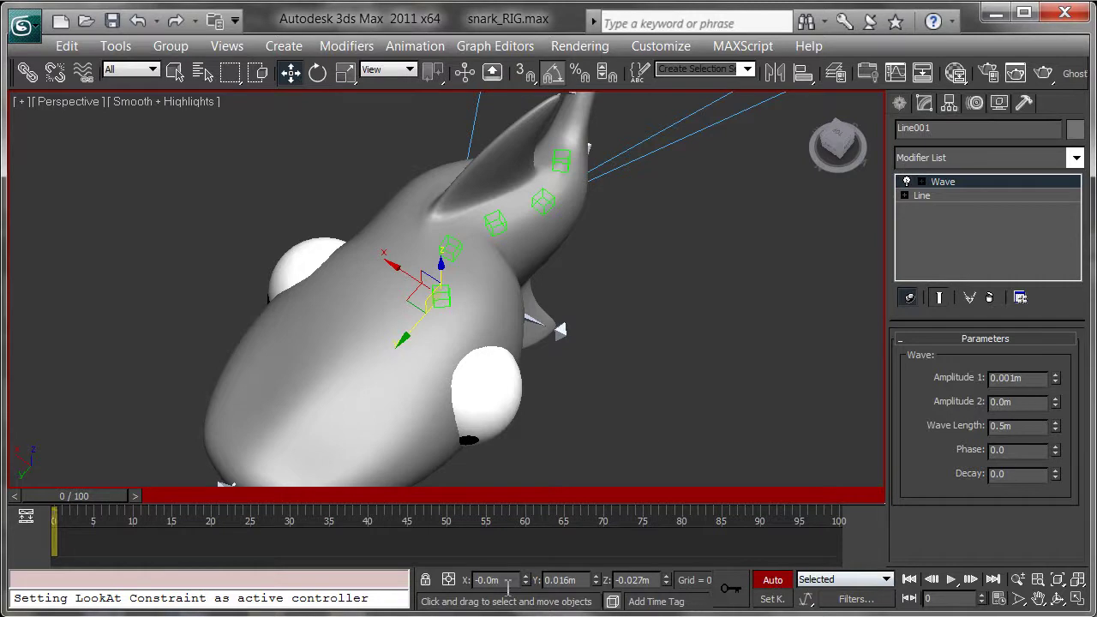
left_click_drag(62, 496, 817, 464)
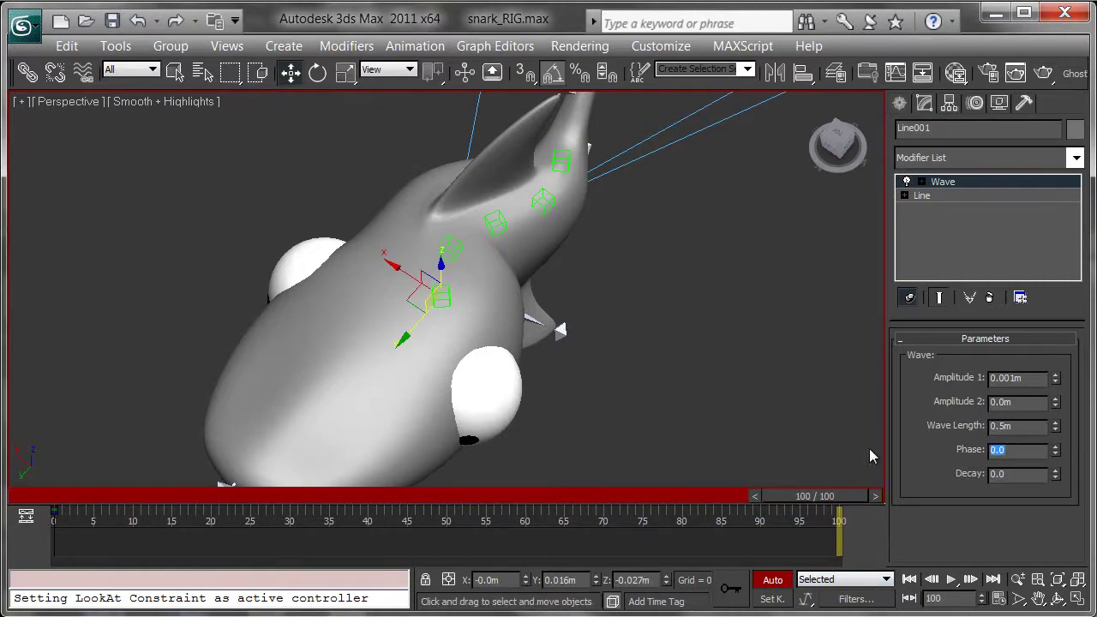
left_click_drag(815, 496, 60, 496)
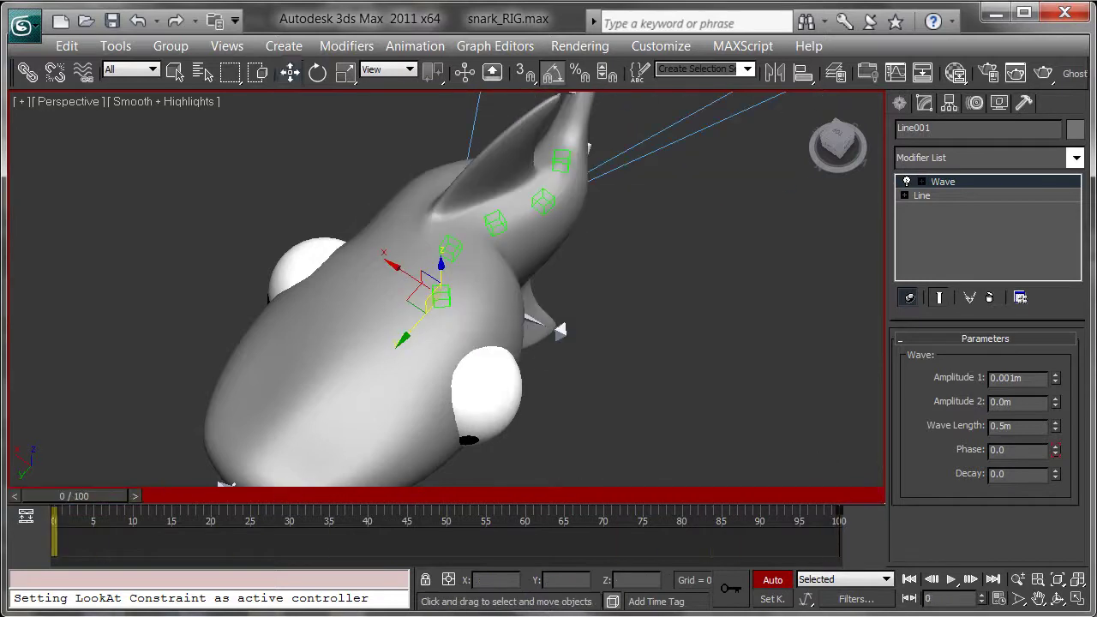
left_click(773, 580)
Play back the swimming animation and return to frame 0.
left_click(950, 579)
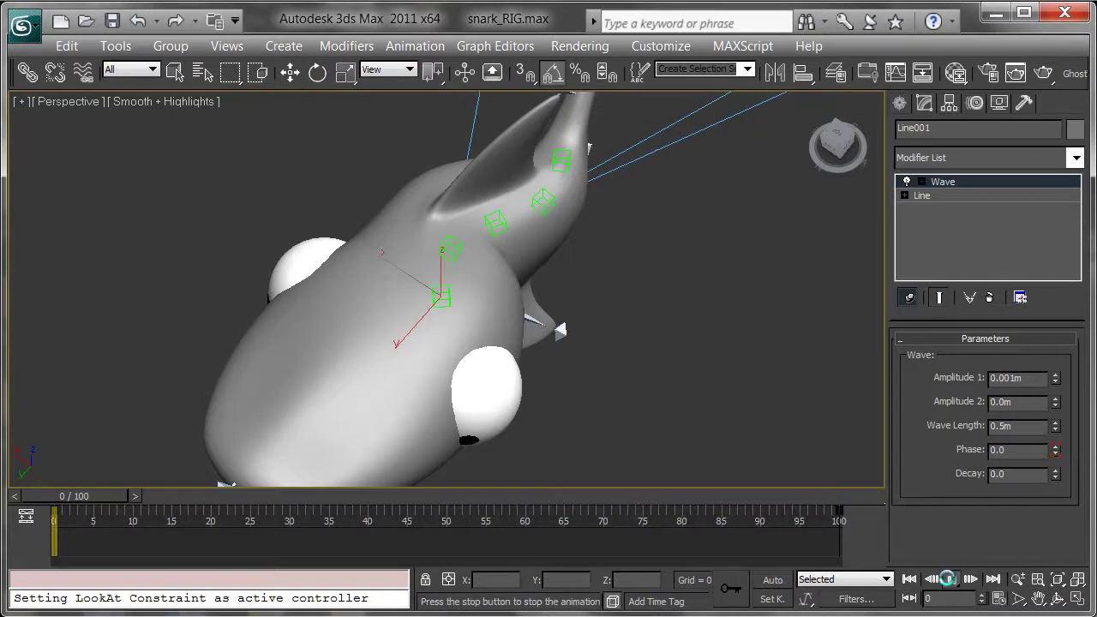
left_click(950, 579)
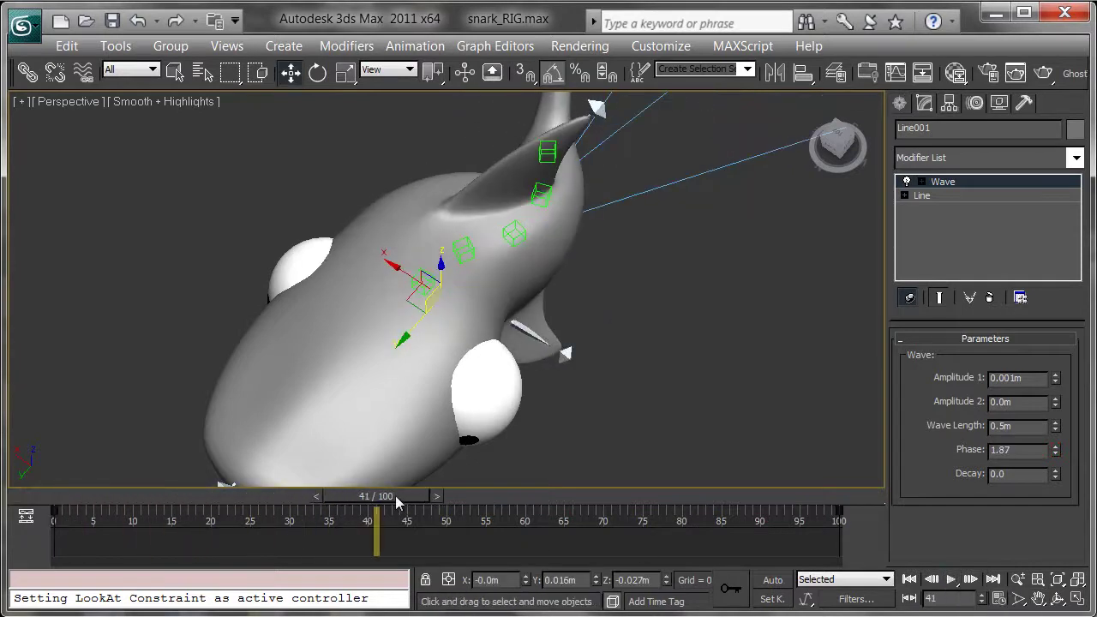
left_click_drag(397, 504, 77, 497)
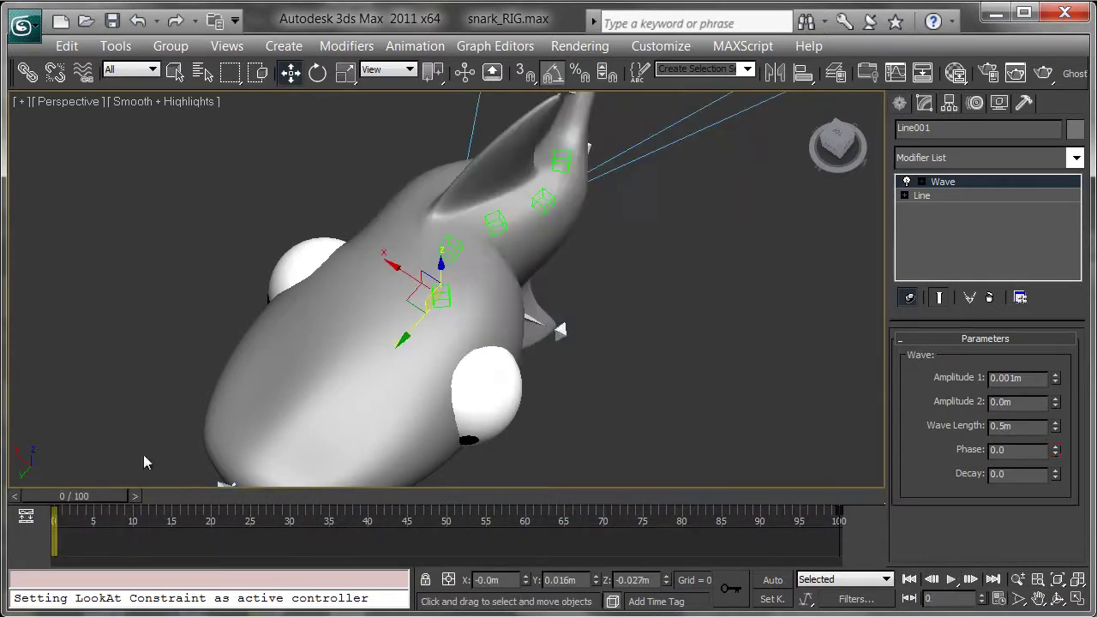
Display the Wave modifier's animated Phase curve for Line001 in an enlarged Curve Editor.
left_click(900, 75)
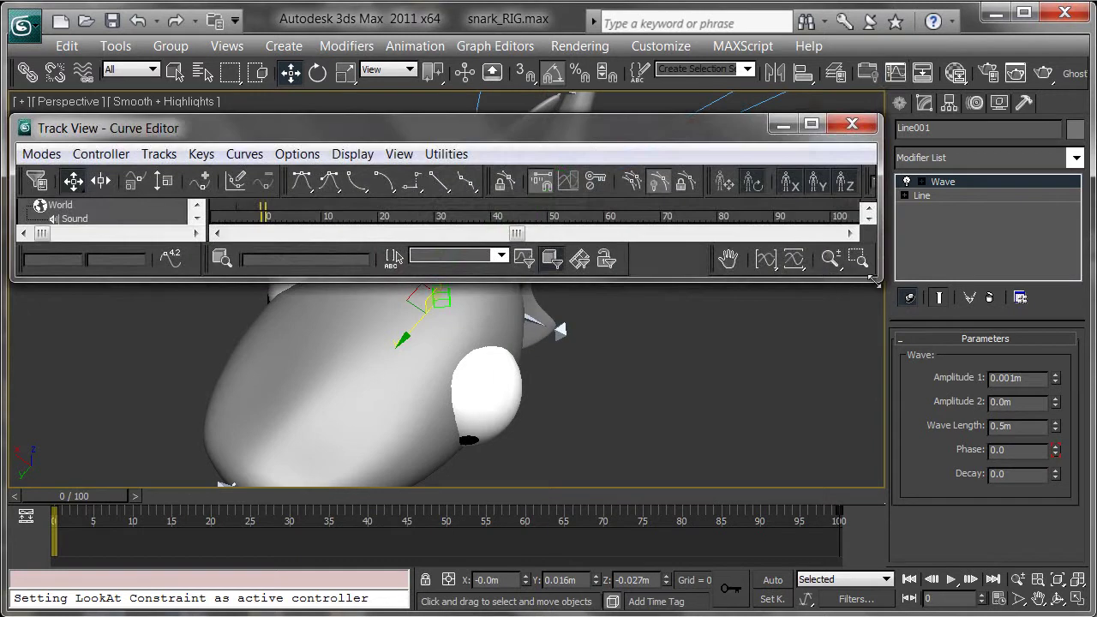
left_click_drag(875, 281, 1053, 548)
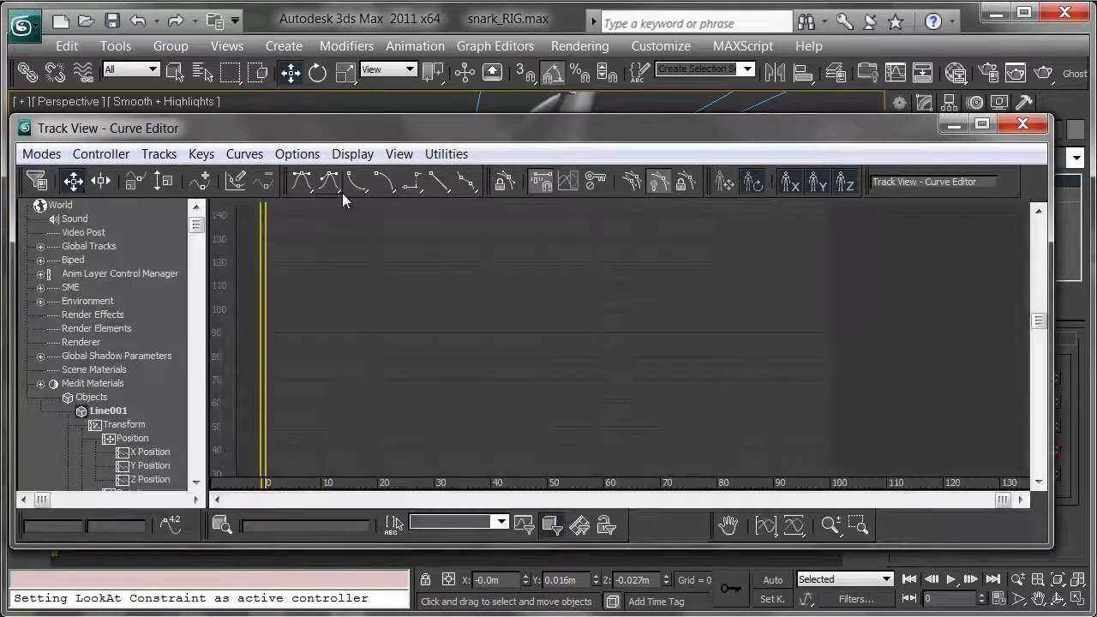
left_click_drag(300, 127, 335, 90)
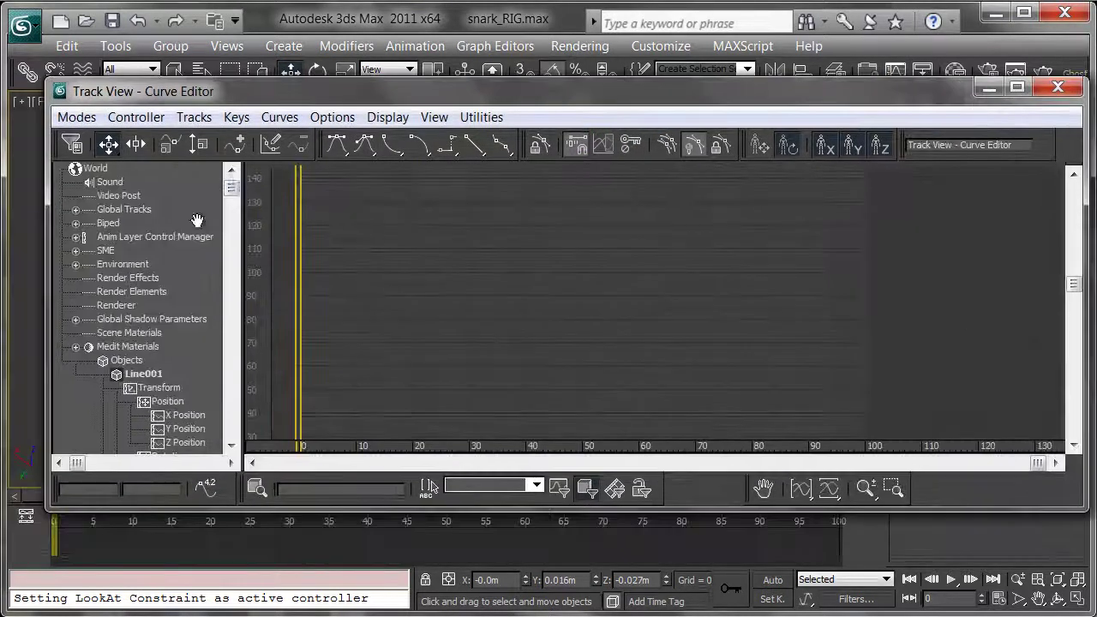
left_click_drag(232, 190, 232, 319)
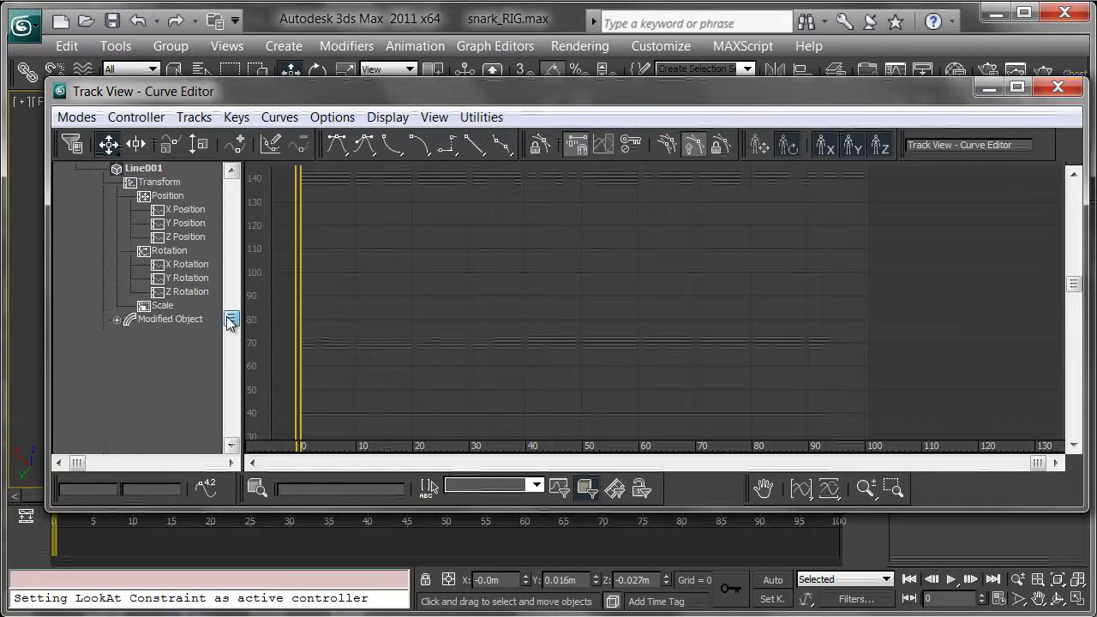
left_click(117, 320)
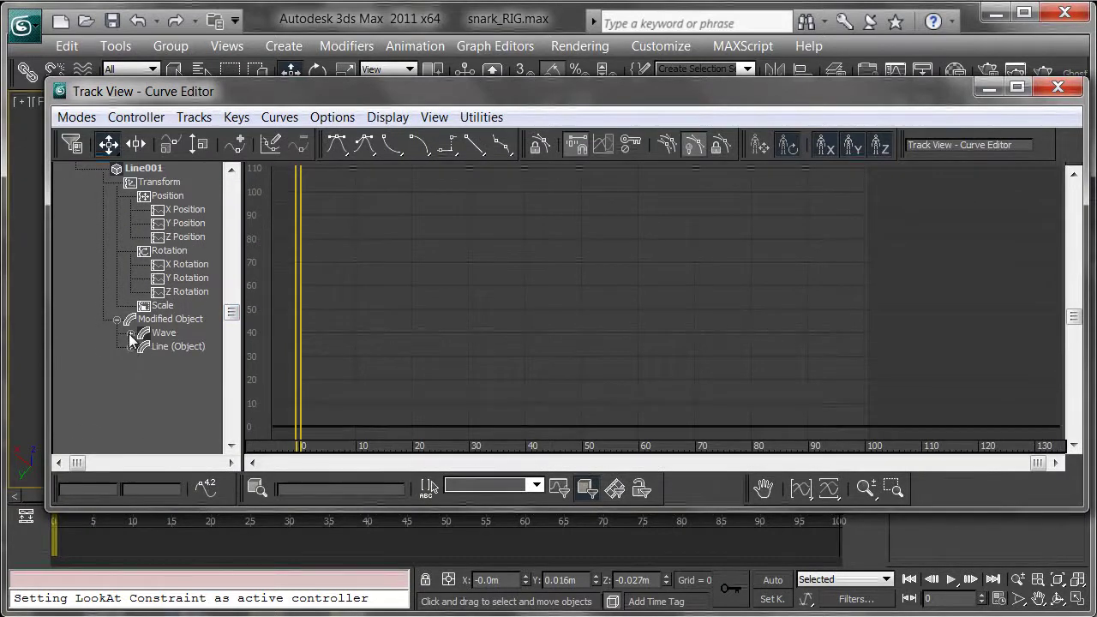
left_click(130, 334)
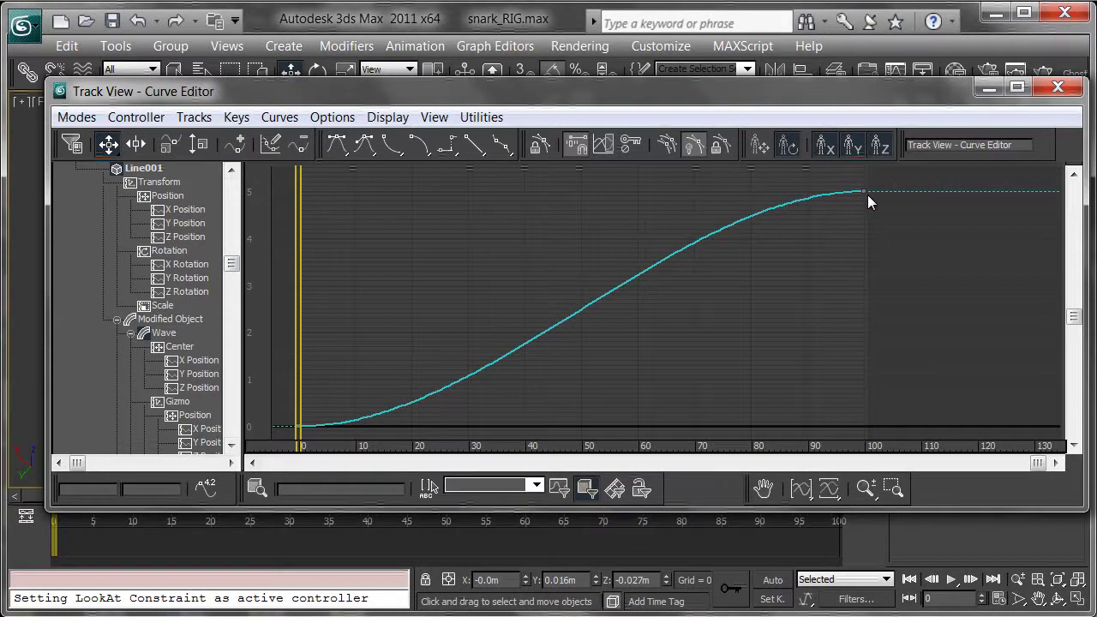
Set both Phase keys, at frames 0 and 100, to linear tangents and close the Curve Editor.
left_click_drag(319, 454, 287, 448)
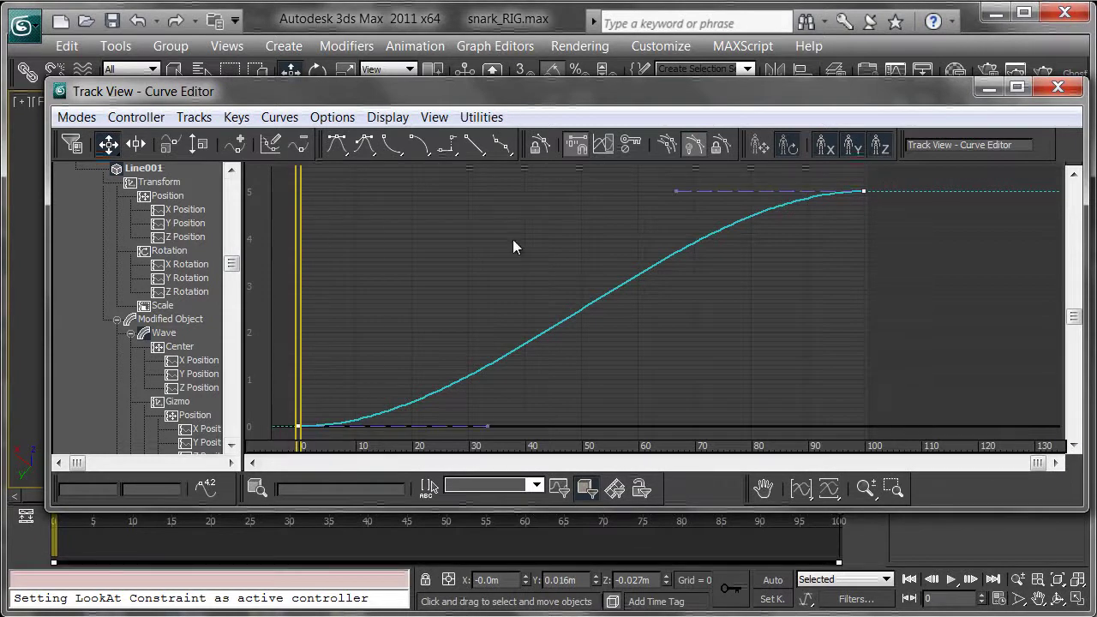
left_click(475, 144)
left_click(1058, 87)
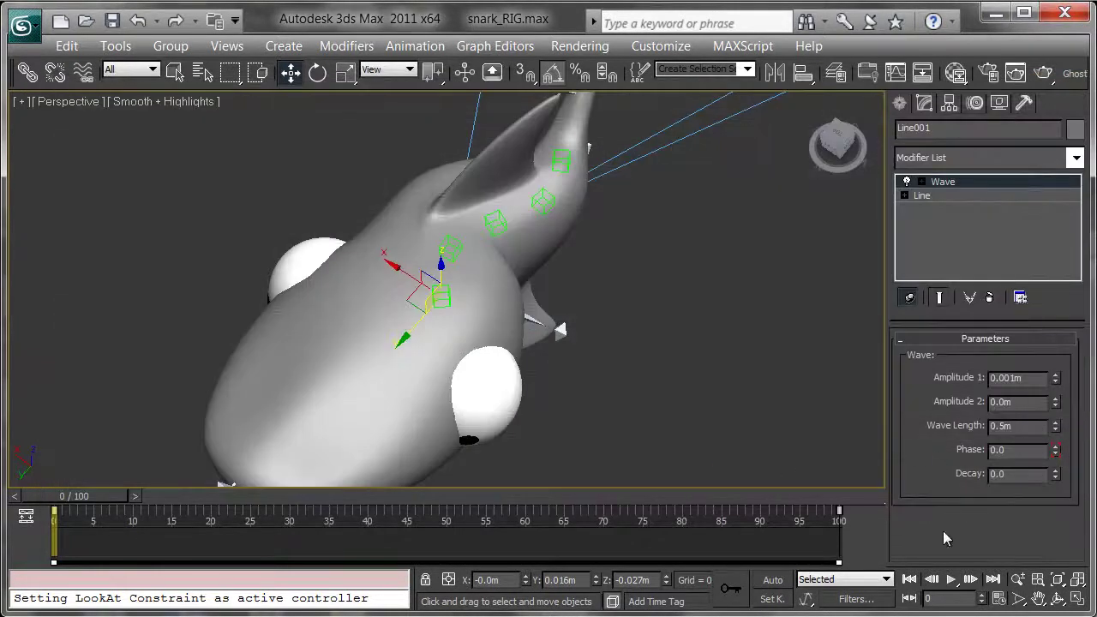
Review the constant-speed swimming motion from above the tail and scrub the animation back to frame 55.
left_click(973, 581)
middle_click_drag(592, 180, 502, 306, "alt")
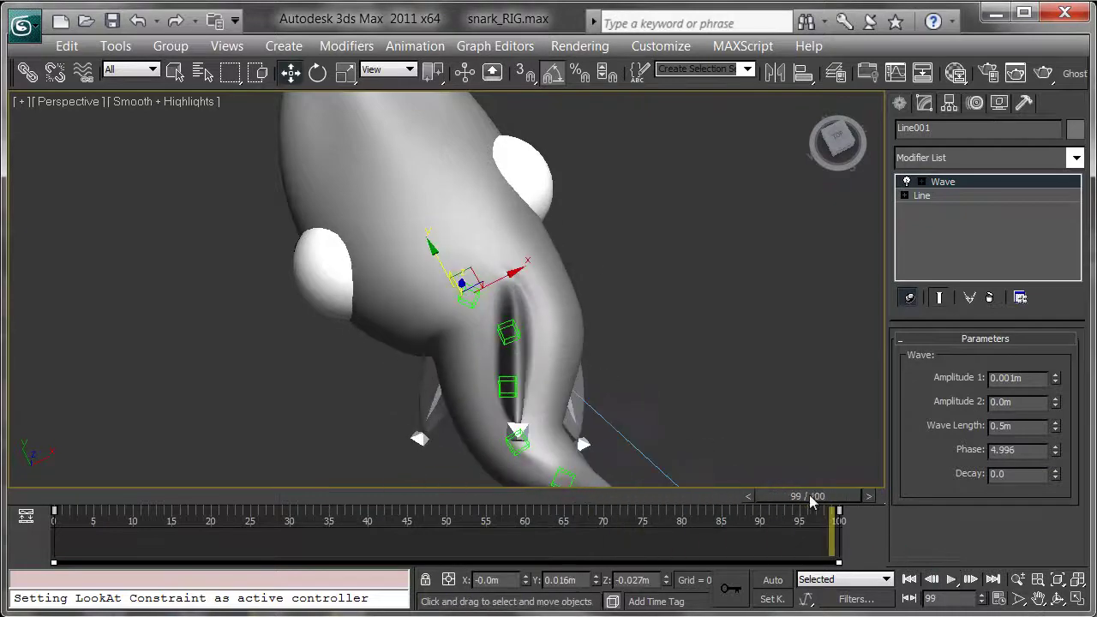
left_click_drag(810, 496, 446, 494)
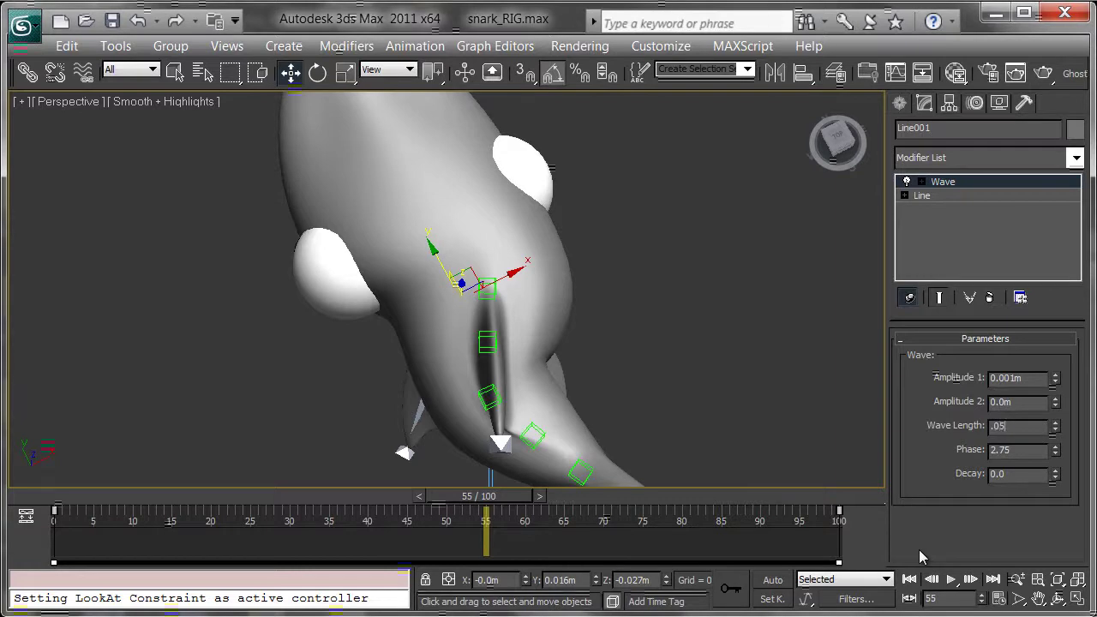
Try a Wave Length of 0.05 m on the Wave modifier and scrub the animation back to frame 0.
type(".05")
key("Return")
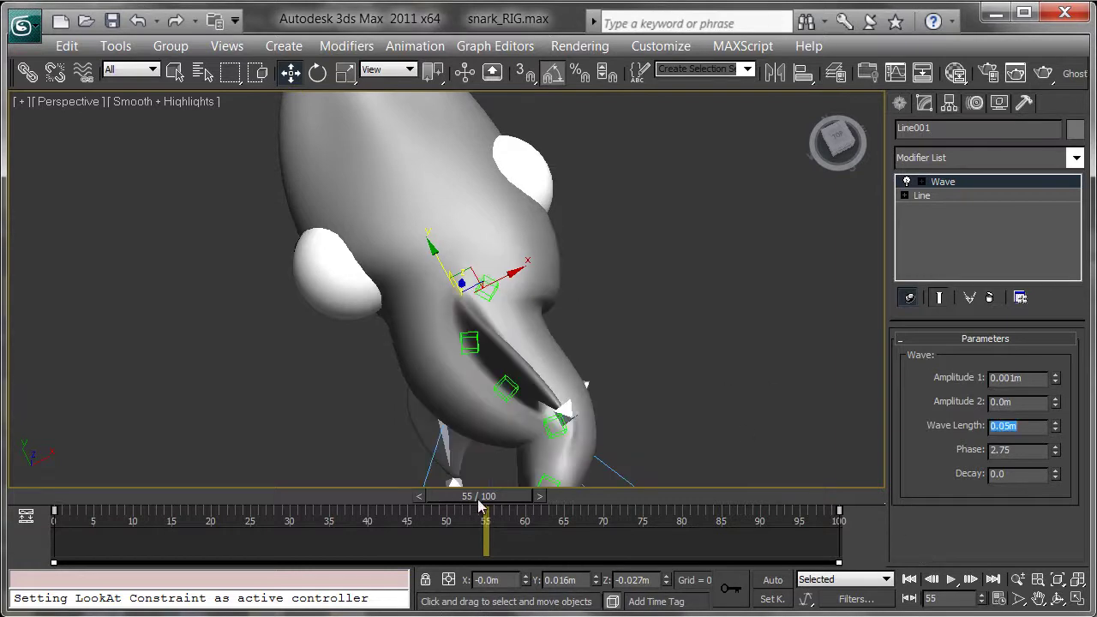
left_click_drag(481, 508, 43, 500)
left_click_drag(175, 535, 53, 554)
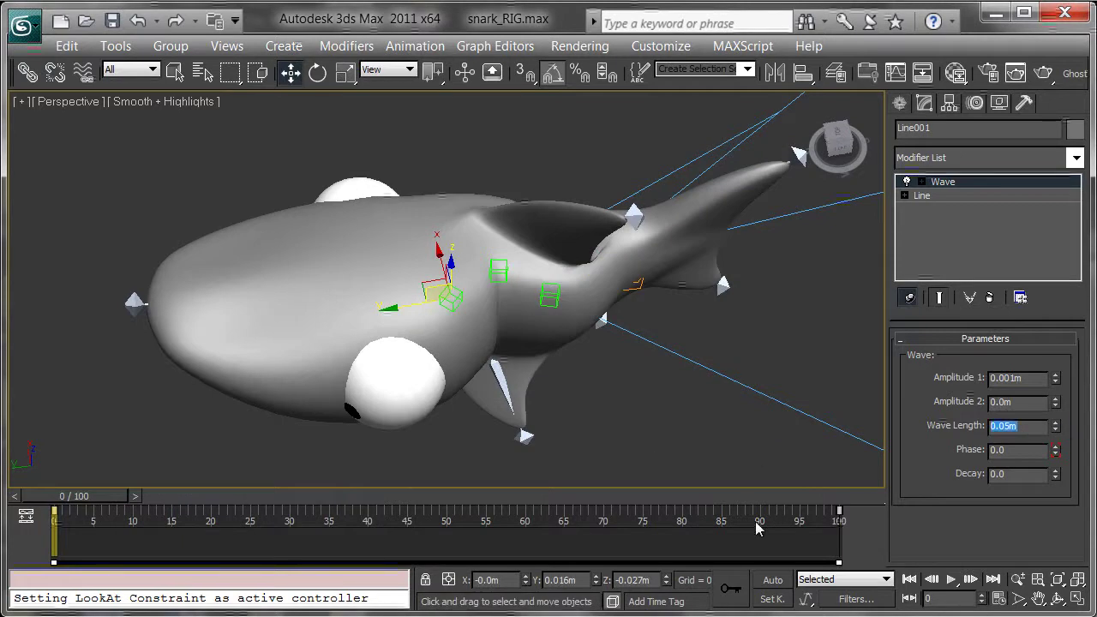
Try a Wave Length of 5 m, scrub through the animation and return to frame 0.
type("5")
key("Return")
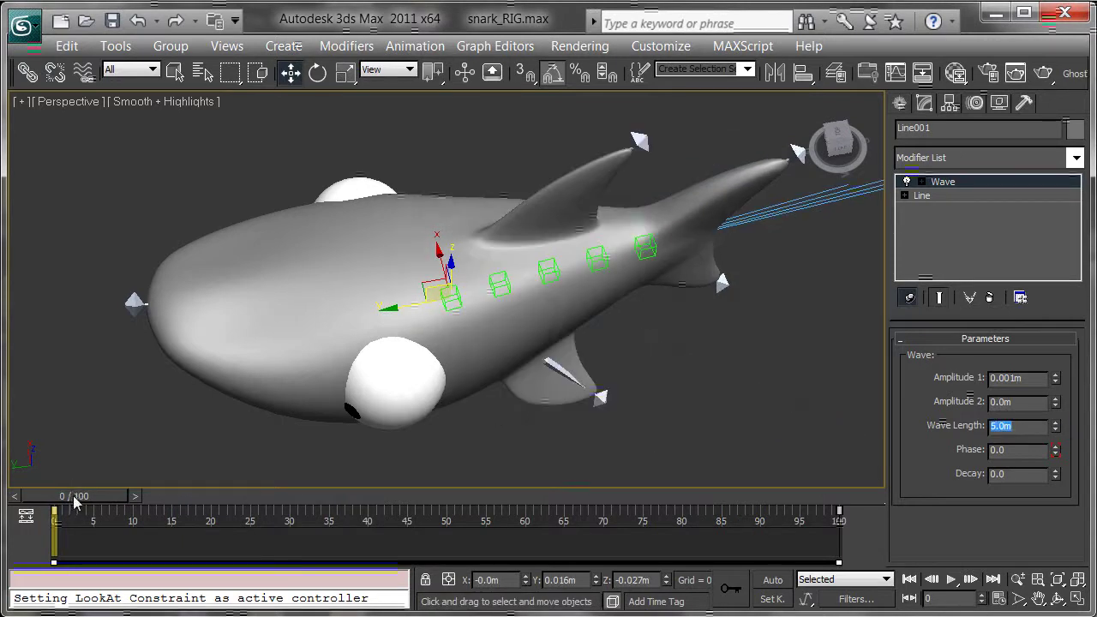
left_click_drag(75, 505, 563, 521)
key("Home")
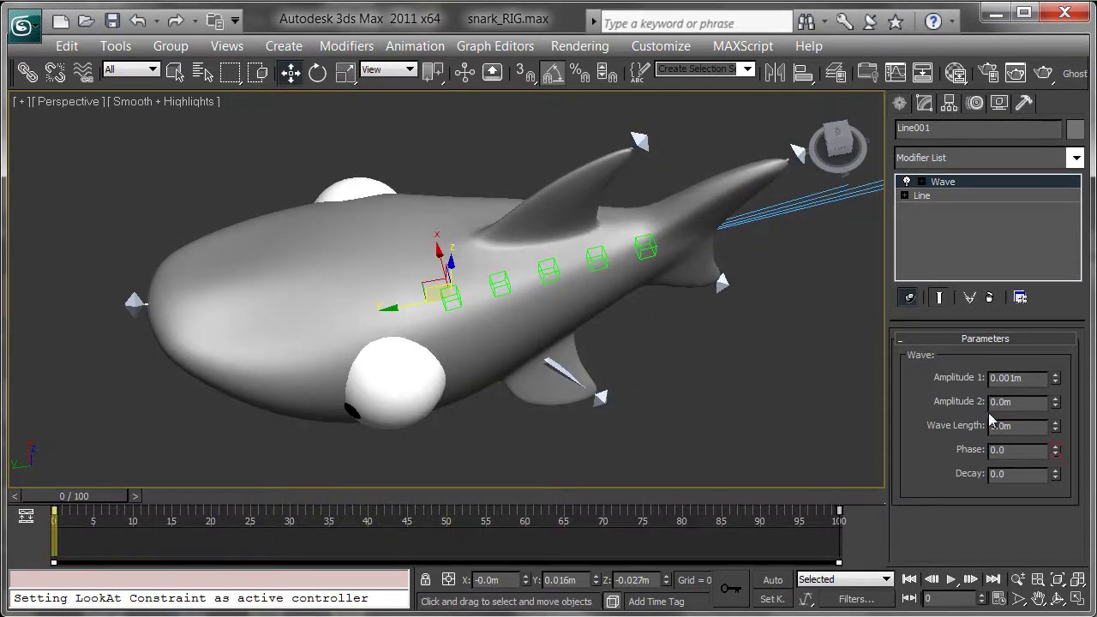
Try 0.002 m for both Amplitude 1 and Amplitude 2 of the Wave modifier, scrub the animation and return to frame 0.
mouse_move(1055, 375)
left_mouse_down()
mouse_move(1055, 334)
mouse_move(1056, 364)
left_mouse_up()
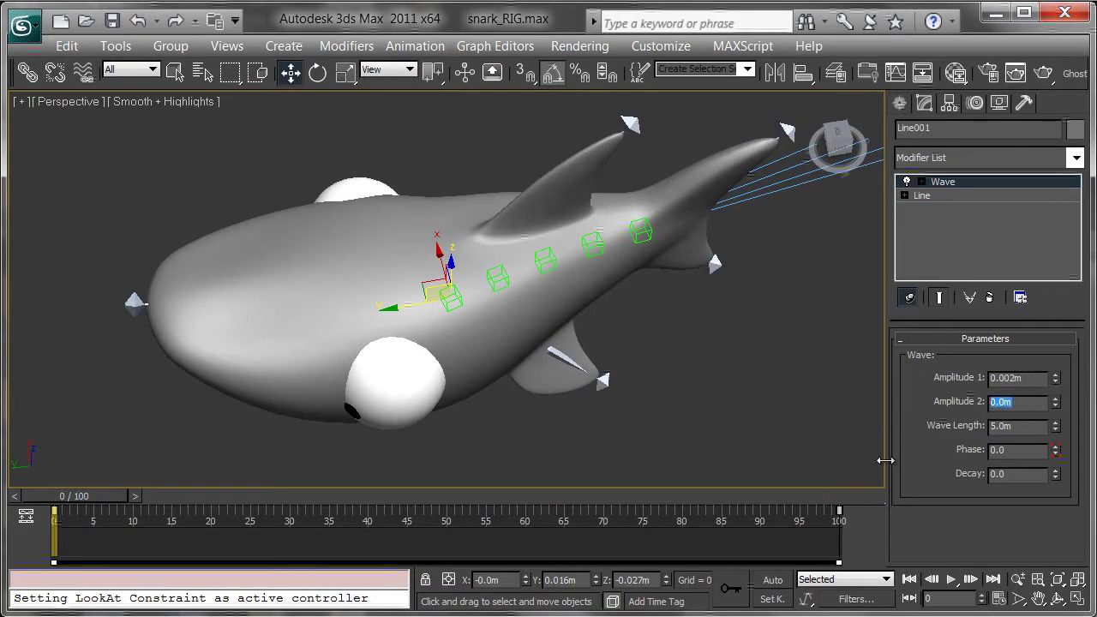
key("Return")
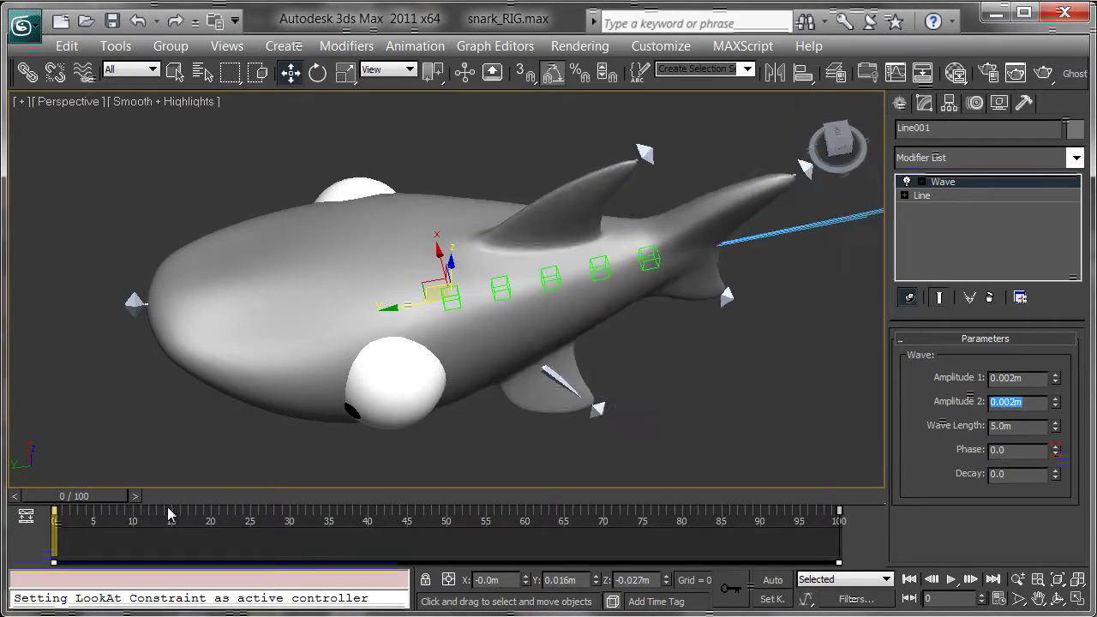
left_click_drag(84, 500, 350, 499)
key("Home")
key("w")
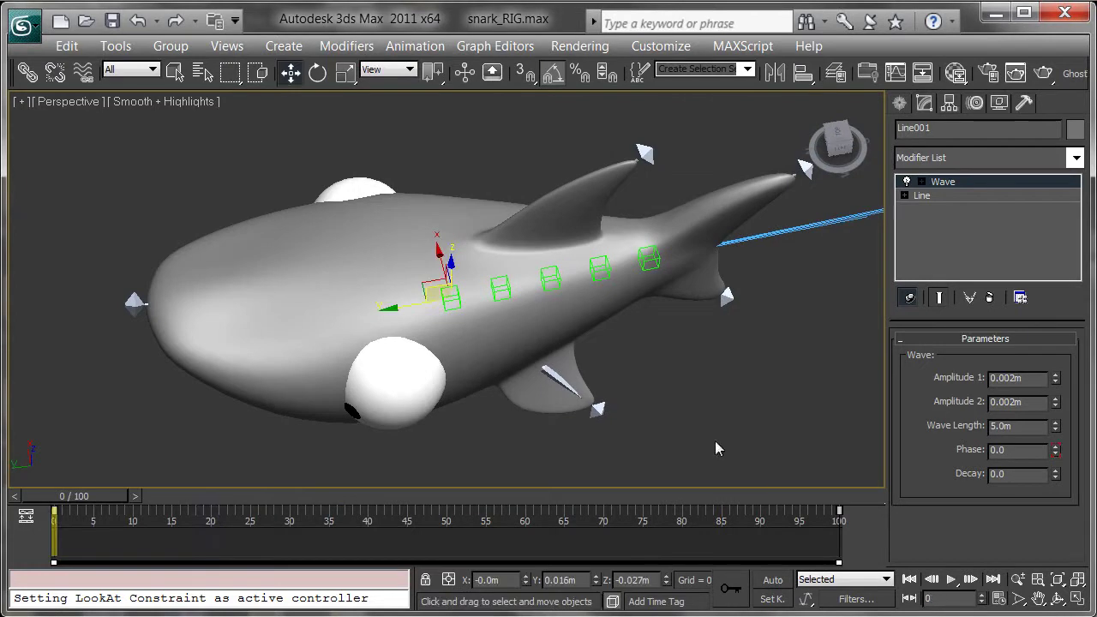
Reset Amplitude 2 to 0.0 m and scrub the animation to frame 33.
right_click(1057, 401)
middle_click_drag(460, 382, 485, 355, "alt")
middle_click_drag(553, 347, 506, 398)
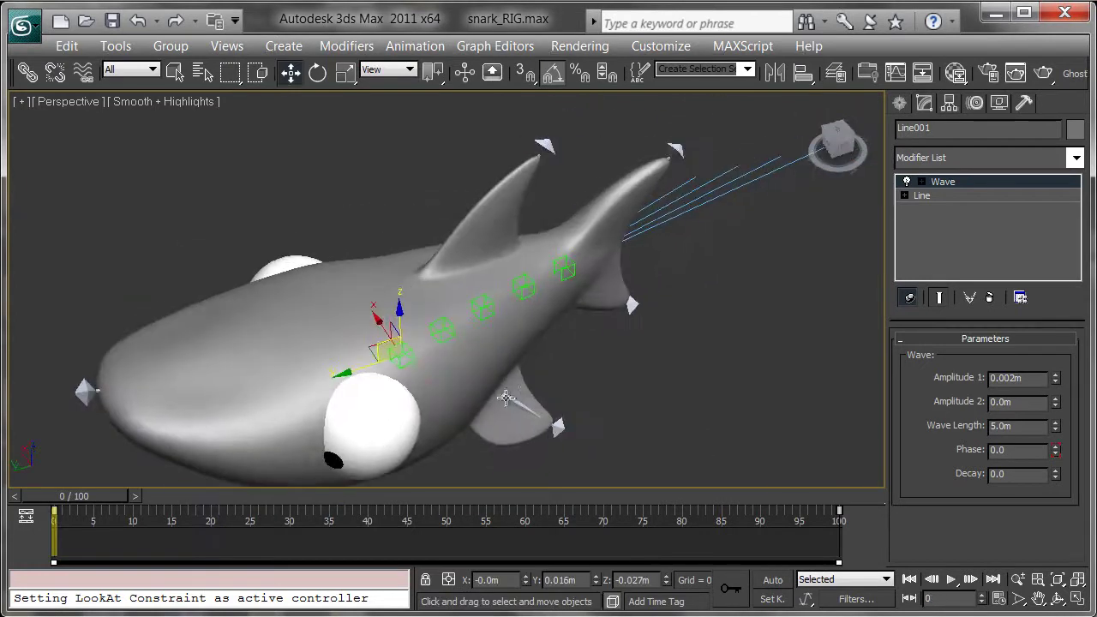
left_click_drag(85, 503, 332, 517)
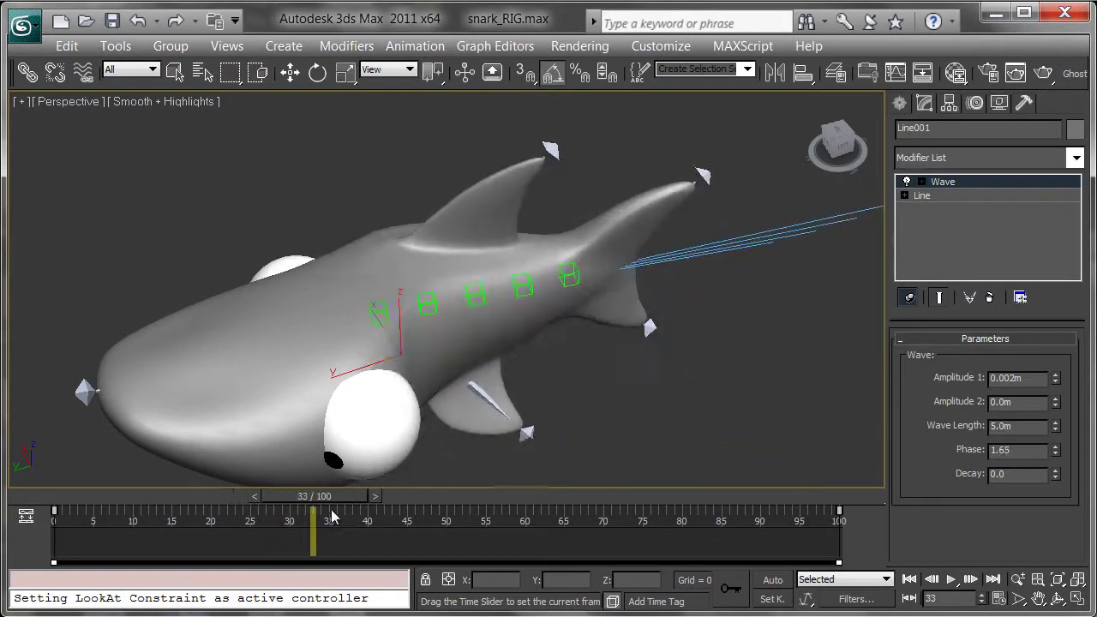
Set the Wave Length to 1.5 m and play back the swimming motion from above.
left_click_drag(1057, 431, 1068, 496)
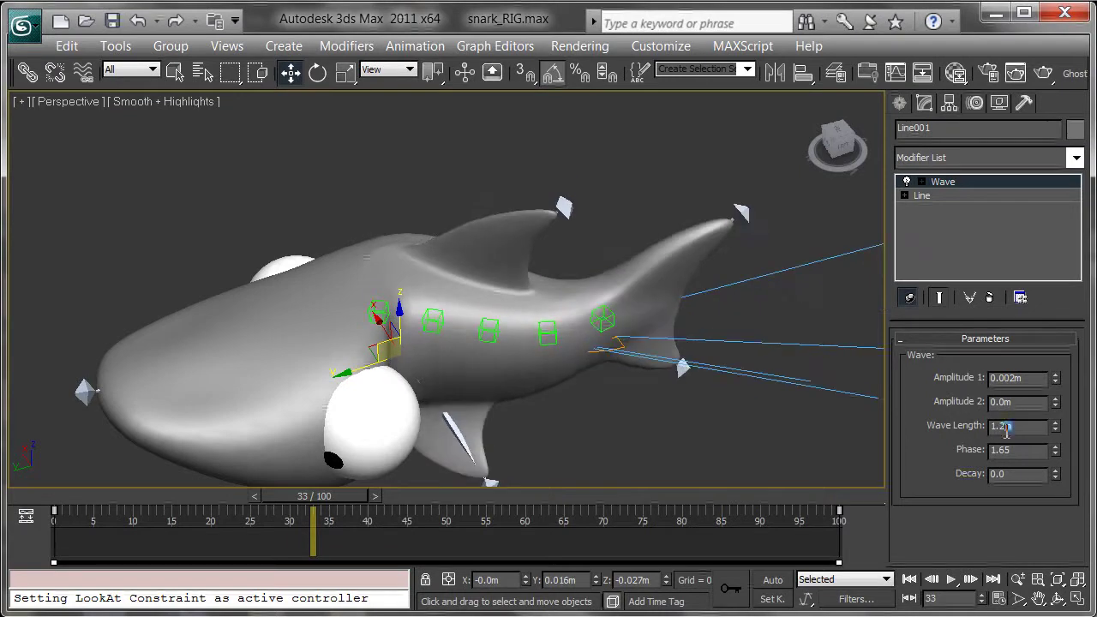
type("1.5")
key("Return")
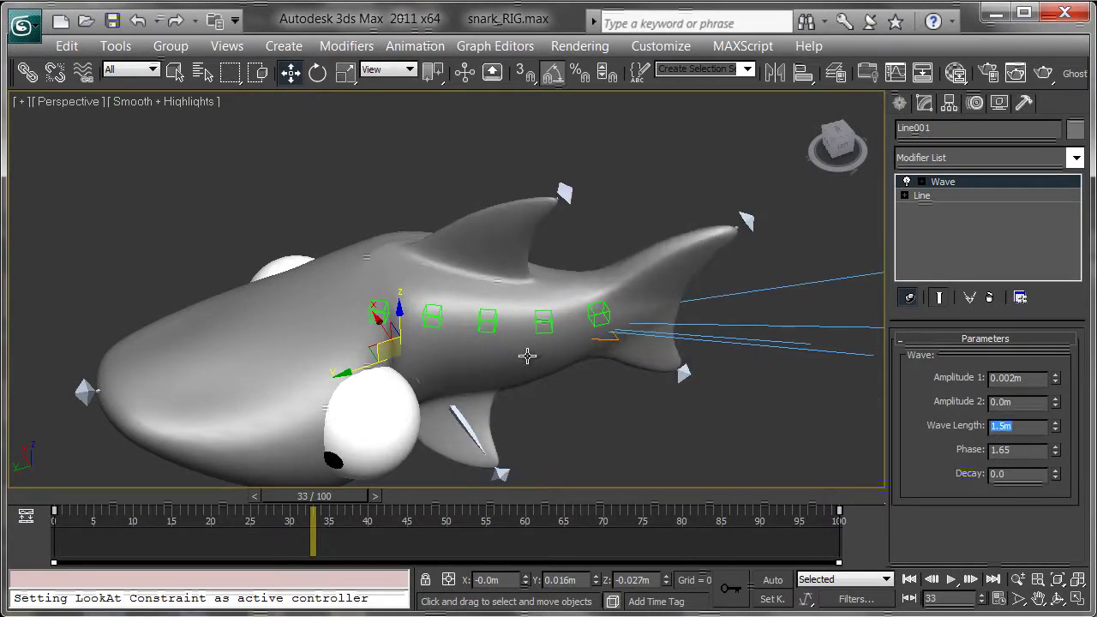
left_click(952, 579)
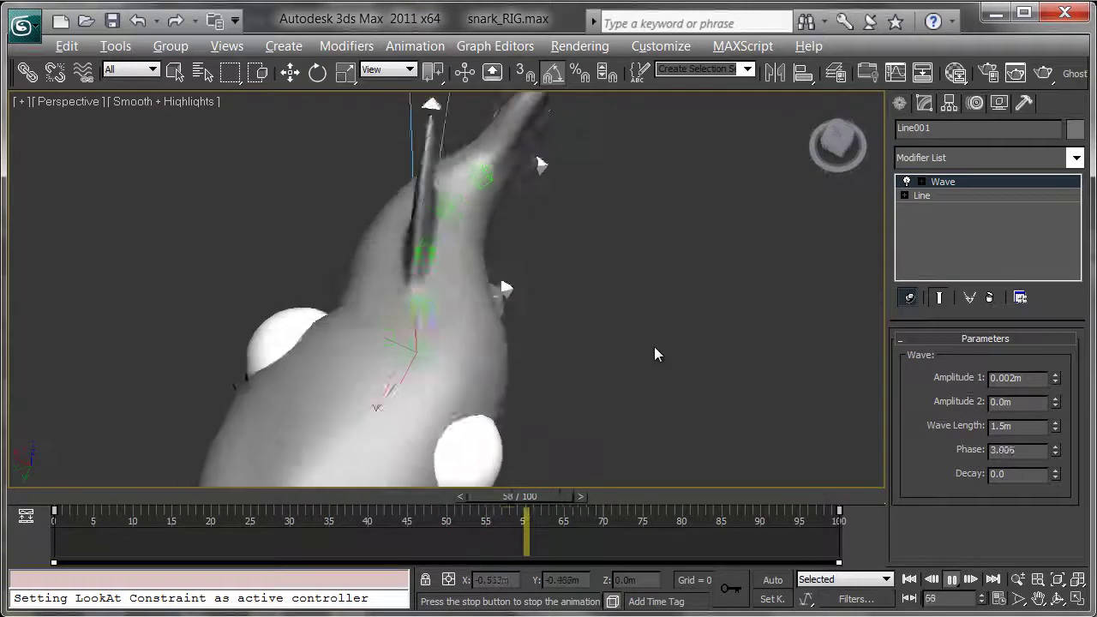
left_click(952, 580)
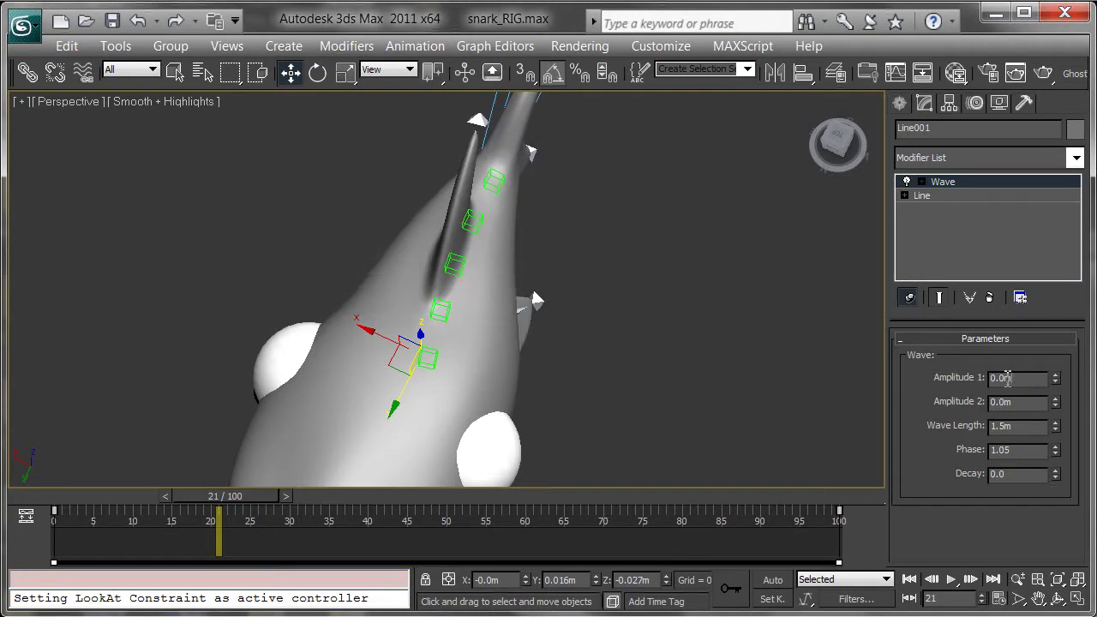
Set Amplitude 1 to 0.001 m after trying 0.01 m, and play the animation from frame 0.
key("Return")
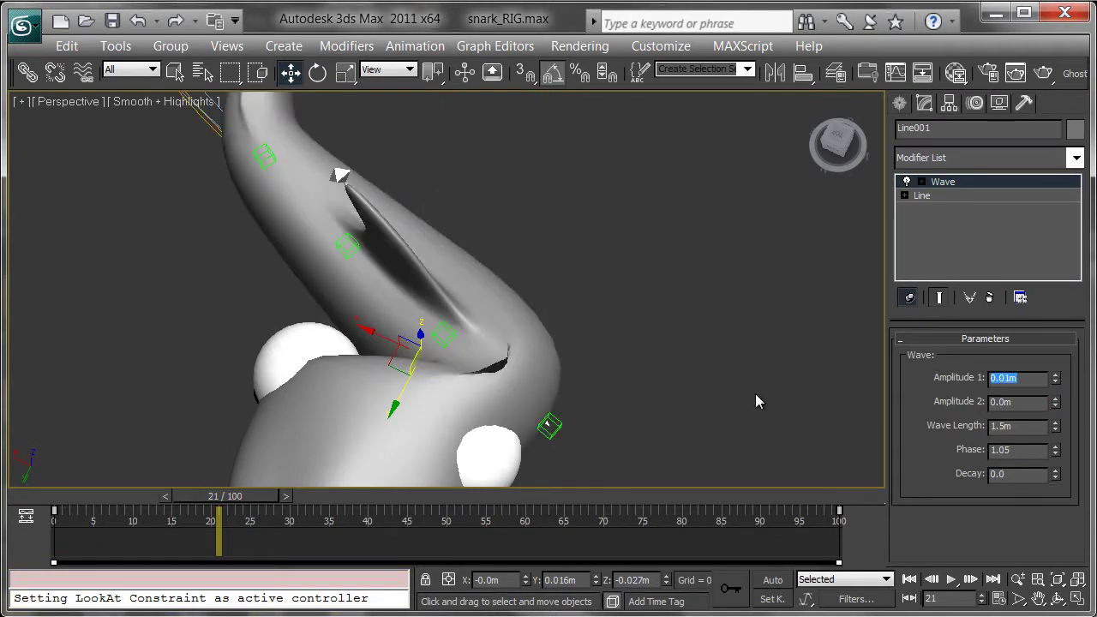
type("0.001")
key("Return")
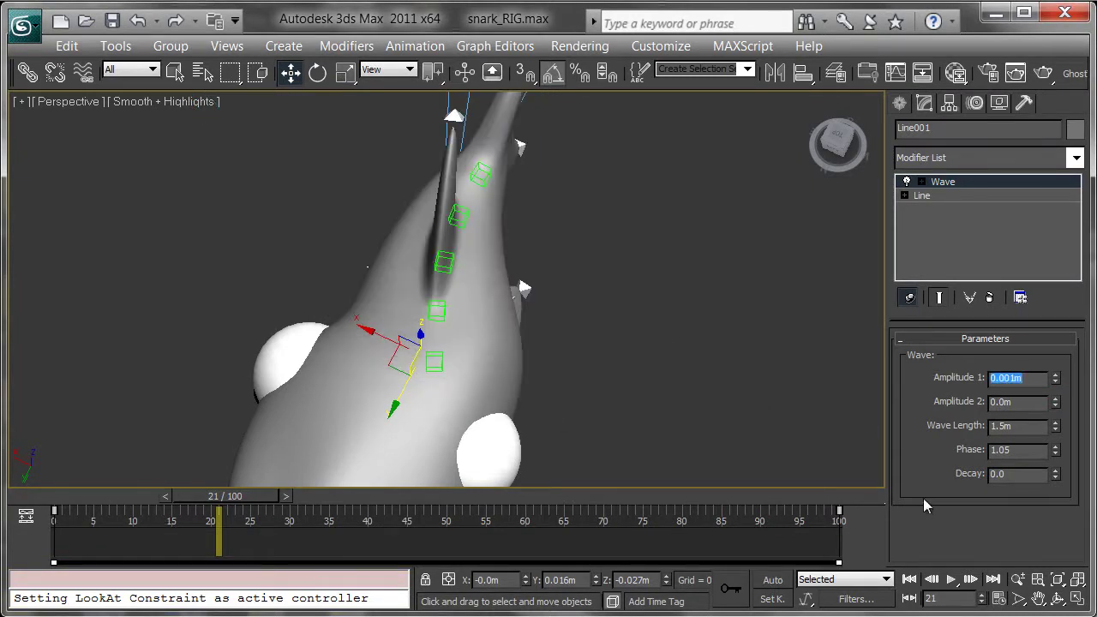
left_click_drag(285, 493, 132, 495)
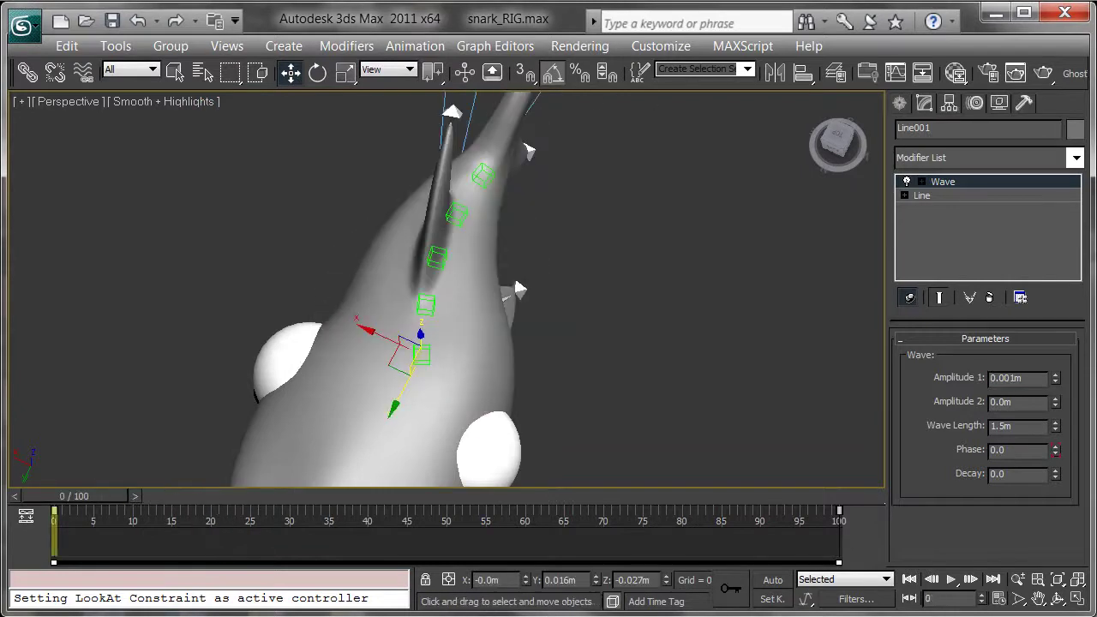
left_click(956, 580)
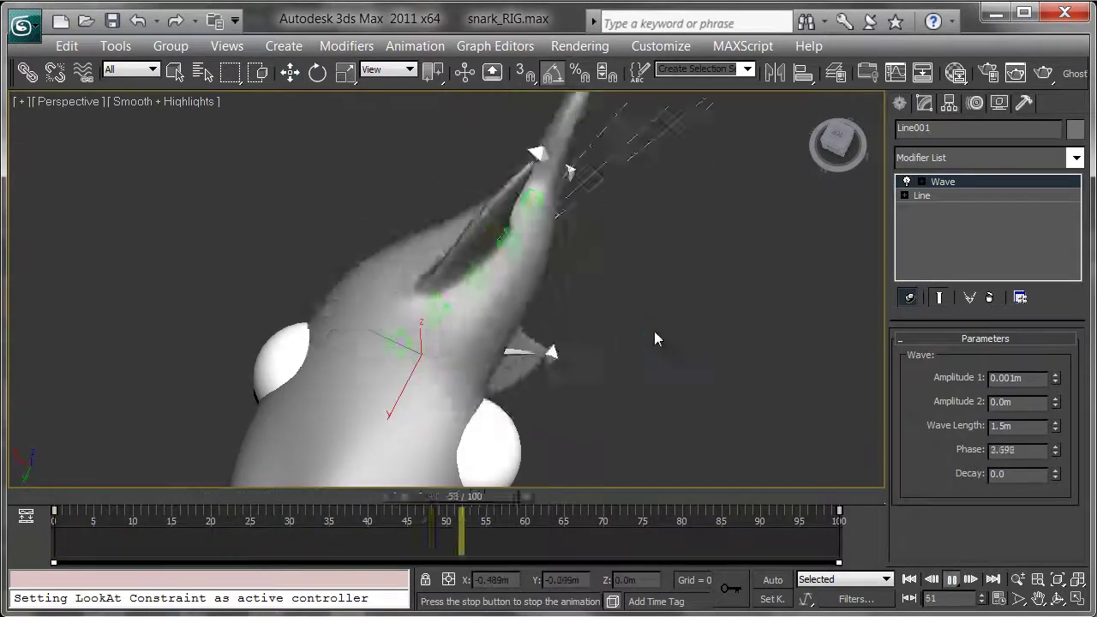
Try an Amplitude 2 of 0.001 m while the animation plays in a side view of the snark.
middle_click_drag(655, 339, 620, 287, "alt")
left_click_drag(1019, 402, 951, 401)
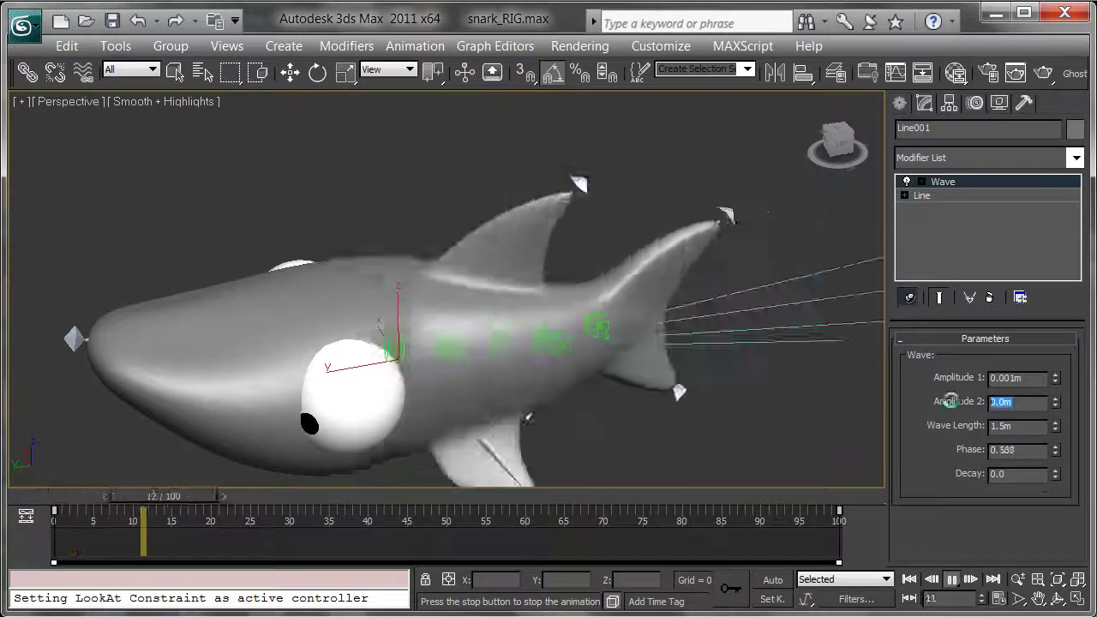
type("0.001")
key("Return")
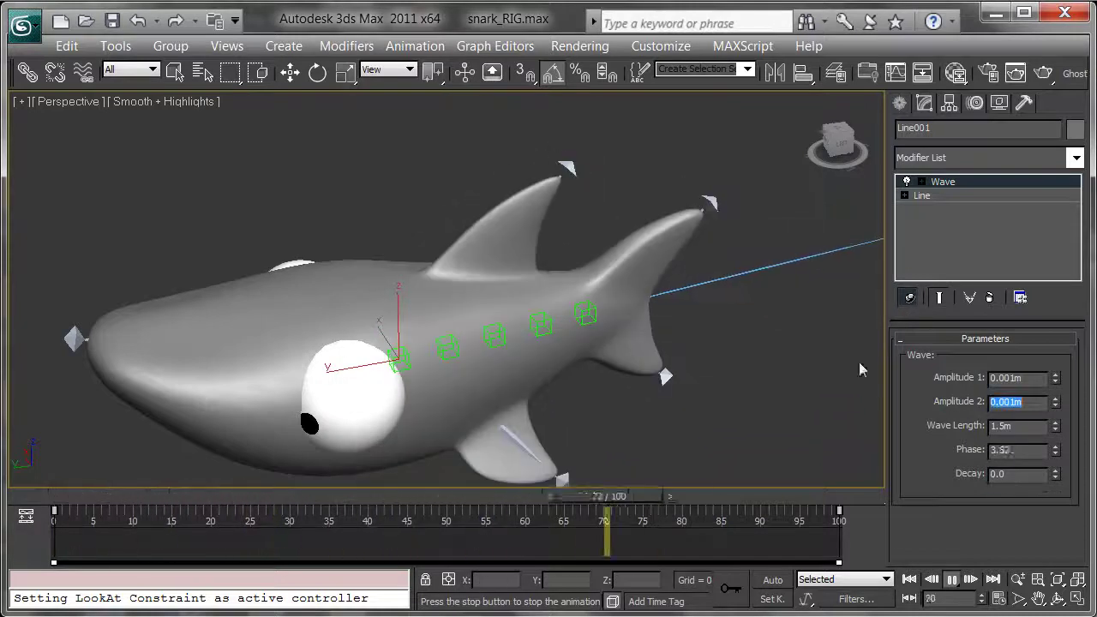
Try an exaggerated Amplitude 2 of 0.1 m during playback and stop the animation.
type(".")
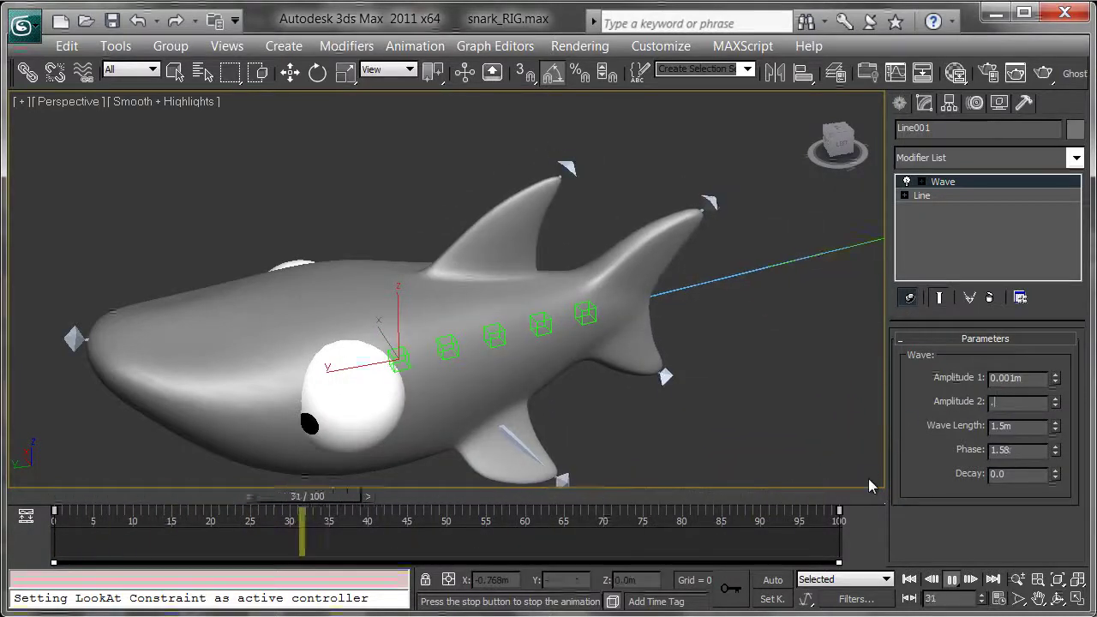
type("1")
key("Return")
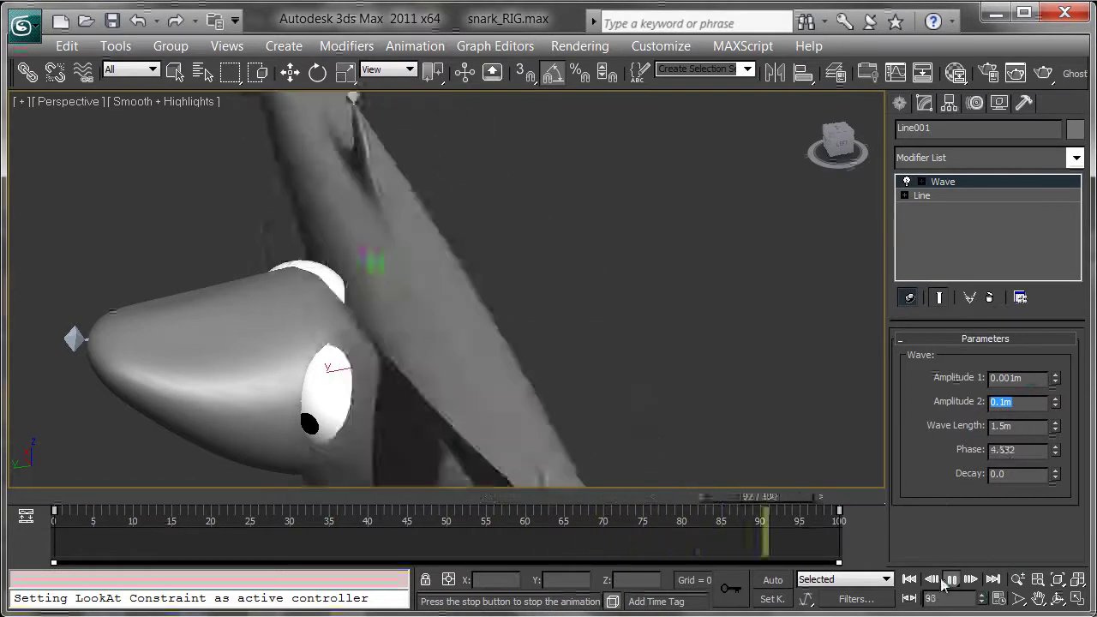
left_click(947, 581)
Try an Amplitude 2 of 0.002 m and scrub the animation to frame 27, checking the bend from above.
middle_click_drag(496, 382, 549, 390, "alt")
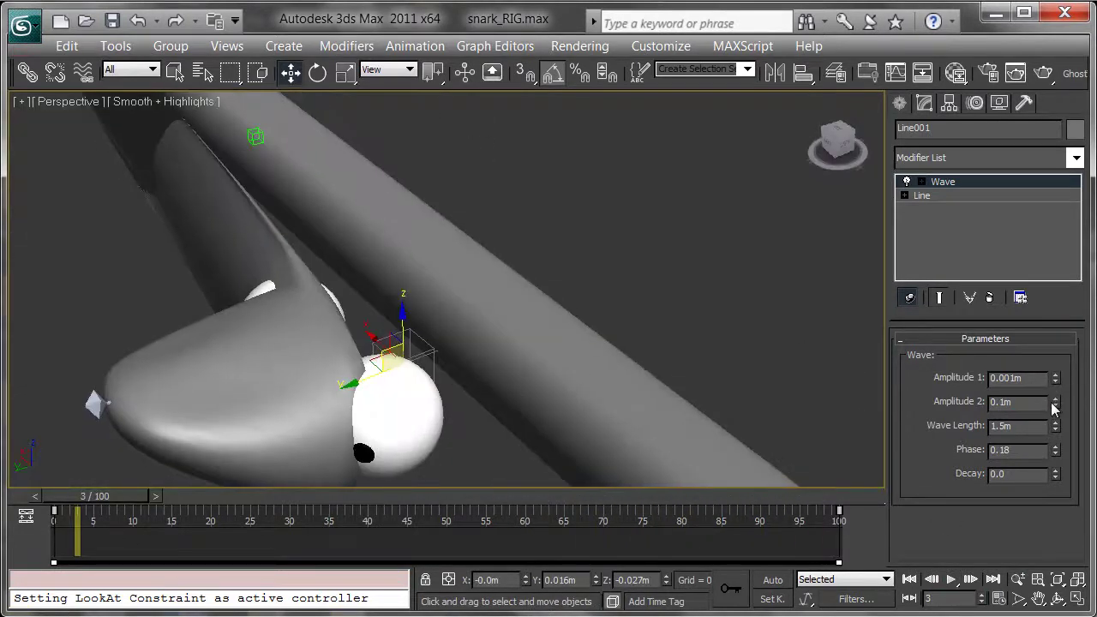
left_click_drag(1060, 408, 1040, 552)
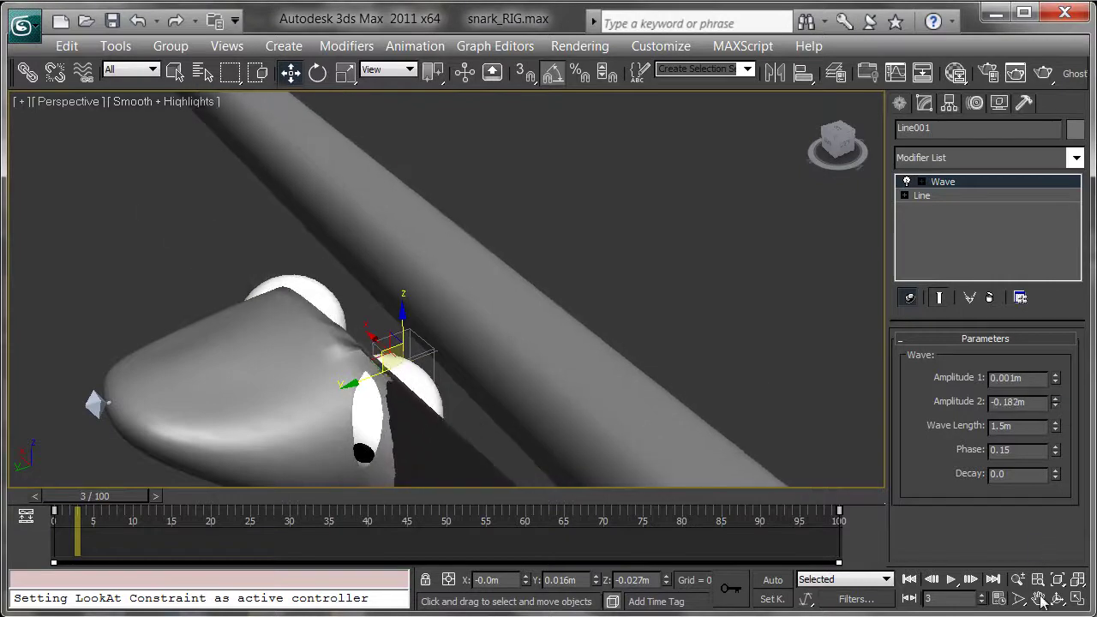
left_click_drag(1041, 601, 1064, 485)
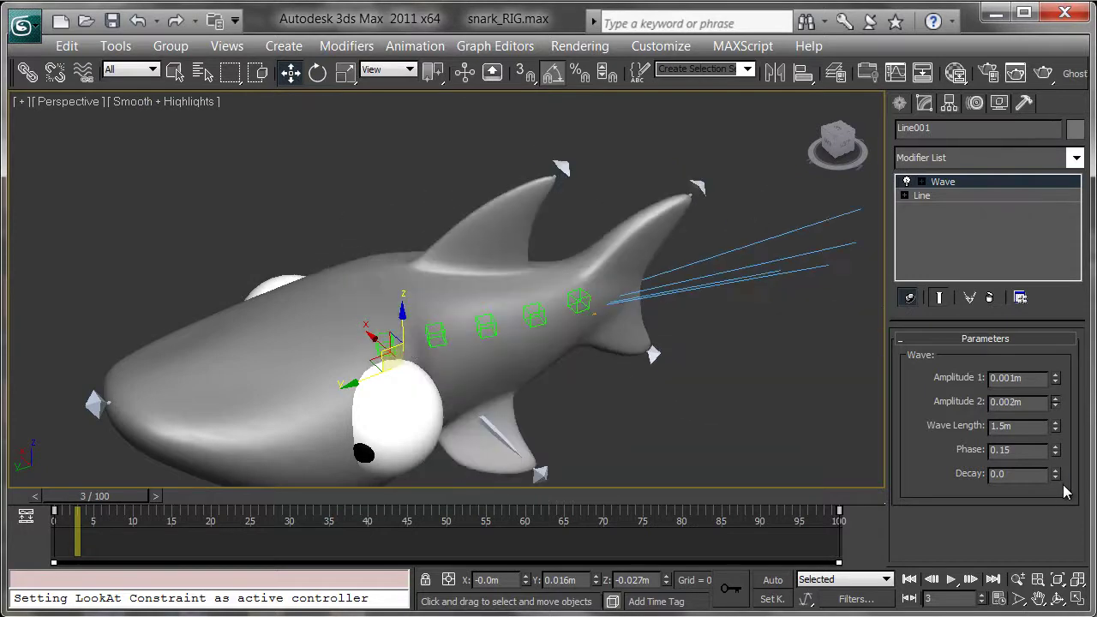
left_click_drag(126, 501, 53, 502)
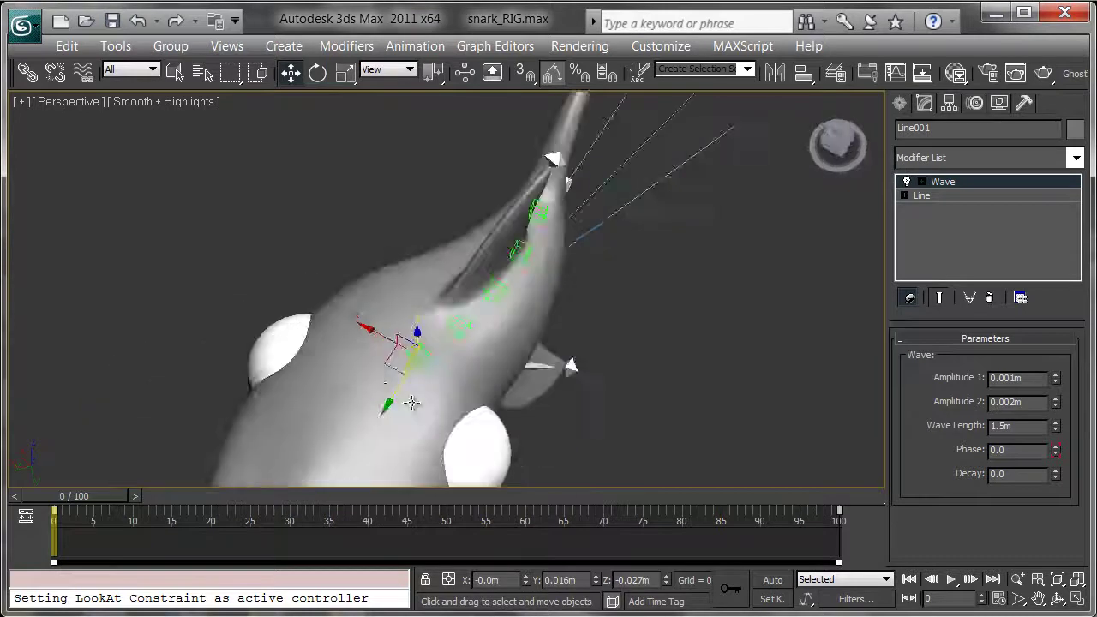
middle_click_drag(412, 403, 448, 373, "alt")
left_click_drag(105, 496, 306, 515)
key("w")
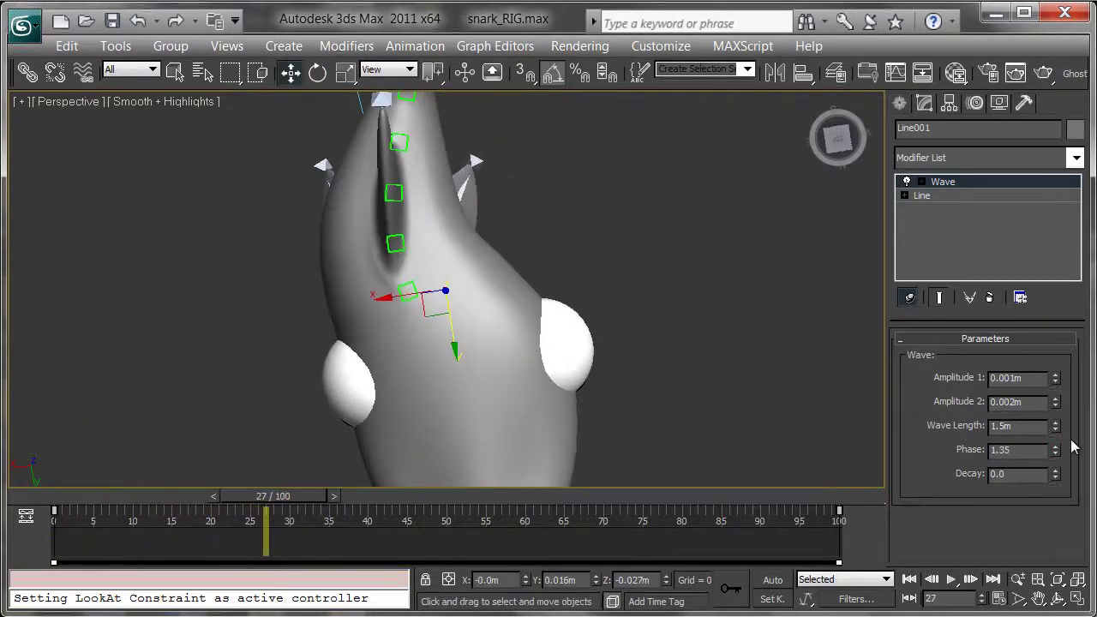
Return the animation to frame 0 and set Amplitude 2 back to 0.0 m after trying 0.001 m.
left_click(1057, 405)
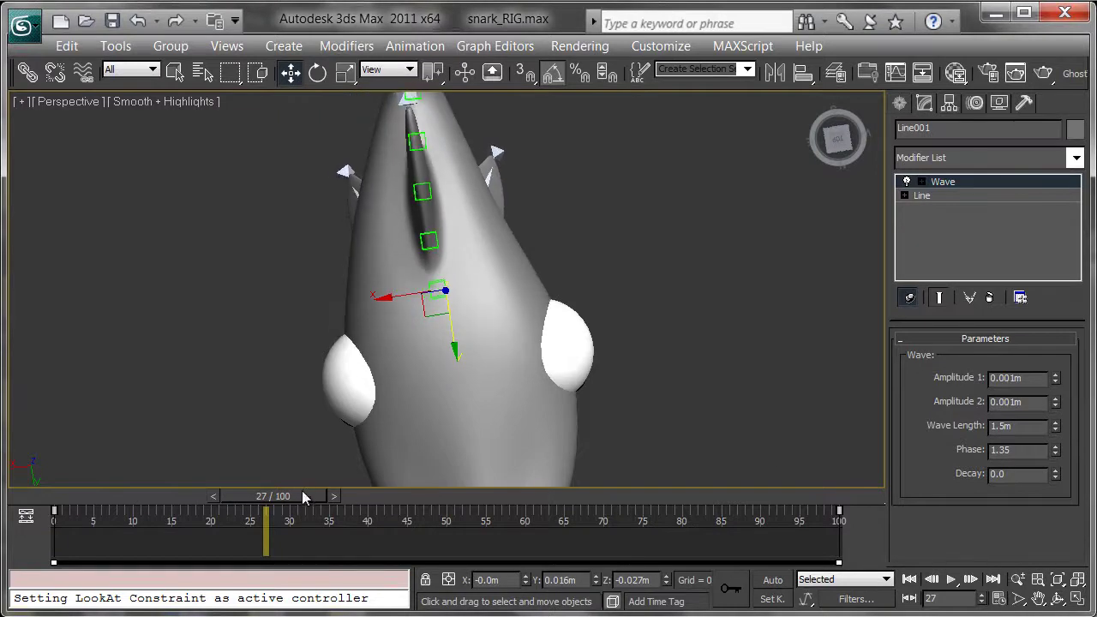
mouse_move(56, 536)
left_mouse_down()
mouse_move(265, 558)
mouse_move(474, 559)
mouse_move(60, 542)
left_mouse_up()
middle_click_drag(532, 409, 368, 271, "alt")
left_click(1058, 406)
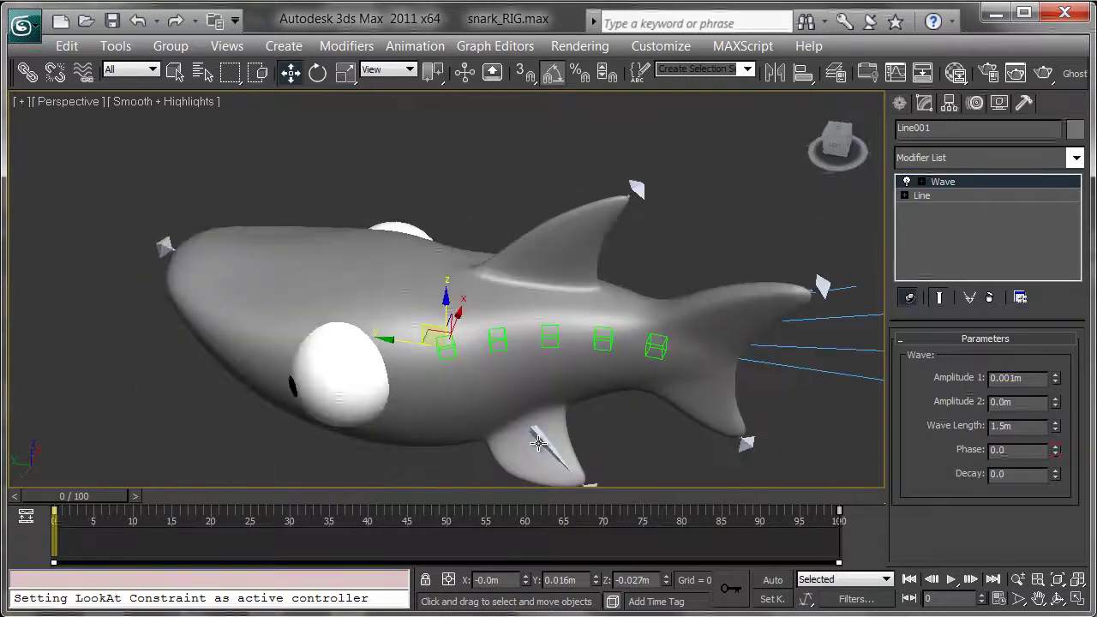
Play back the swimming animation and review the whole snark from a front three-quarter view.
left_click(954, 580)
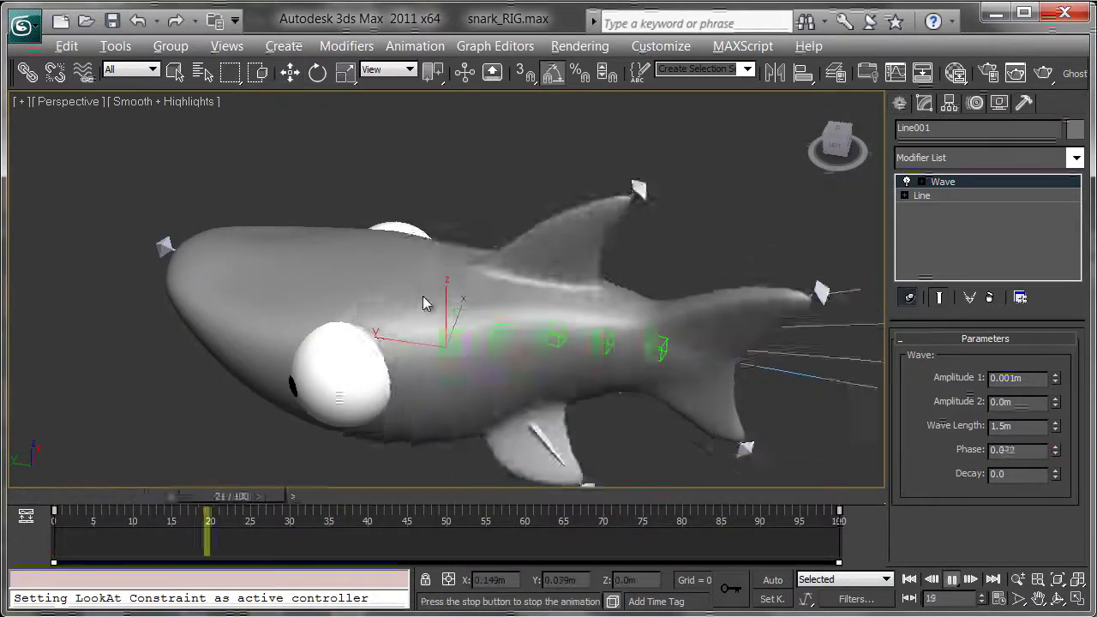
middle_click_drag(423, 303, 598, 341, "alt")
scroll(597, 334, "down", 3)
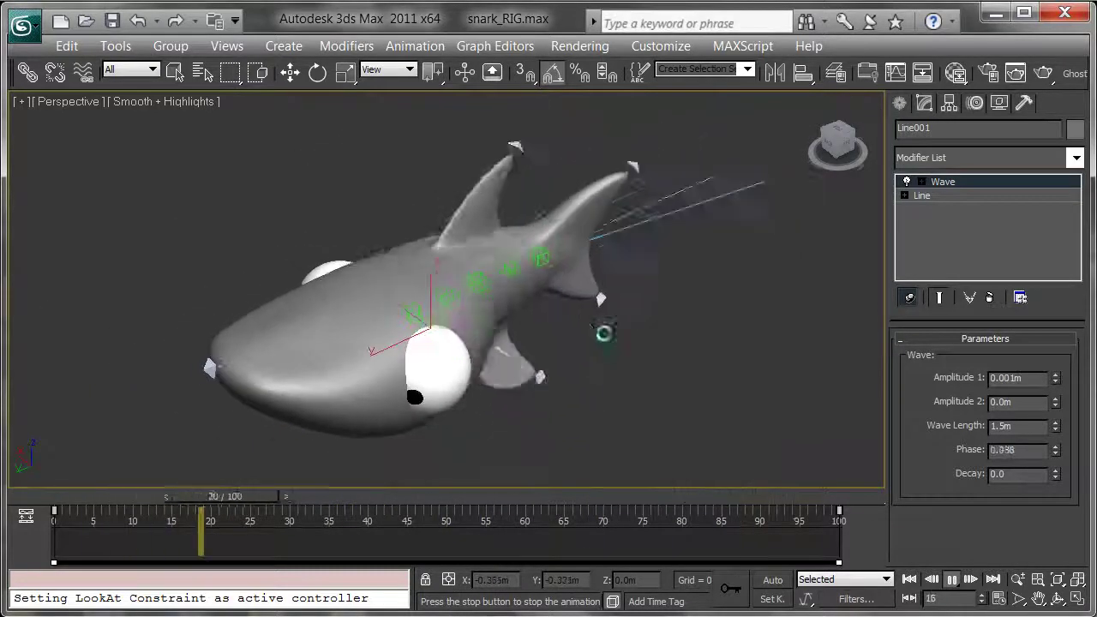